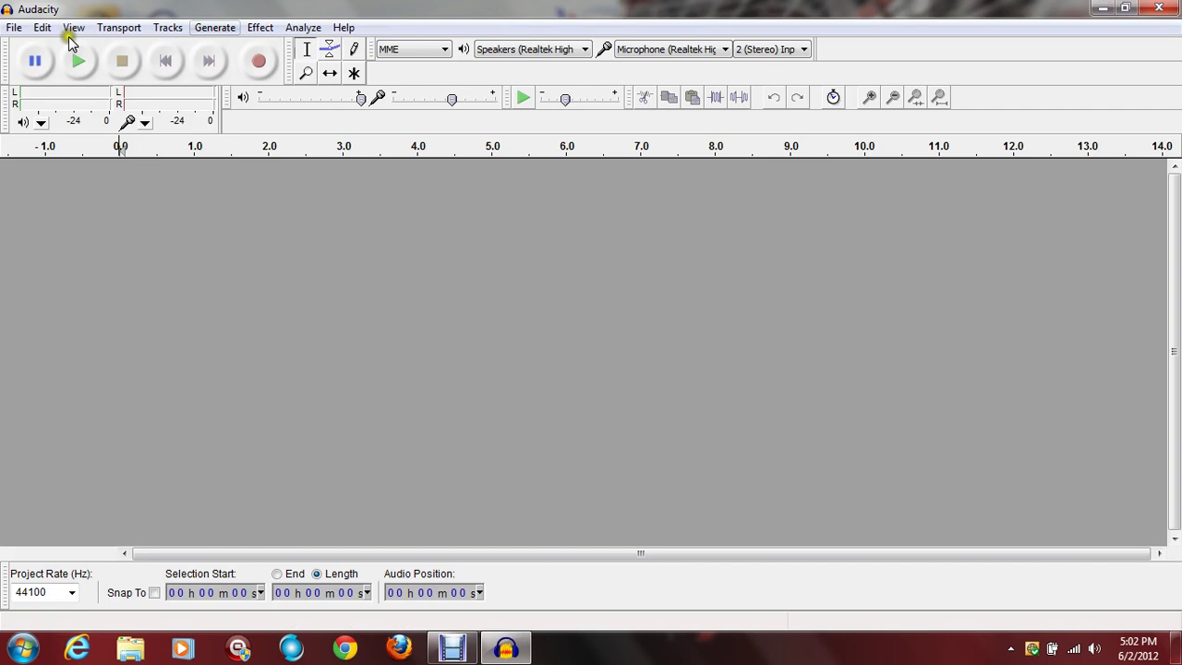
# Step: Set up a sawtooth chirp with a frequency running from 0 Hz at the start to 696 Hz at the end
pyautogui.click(194, 27)
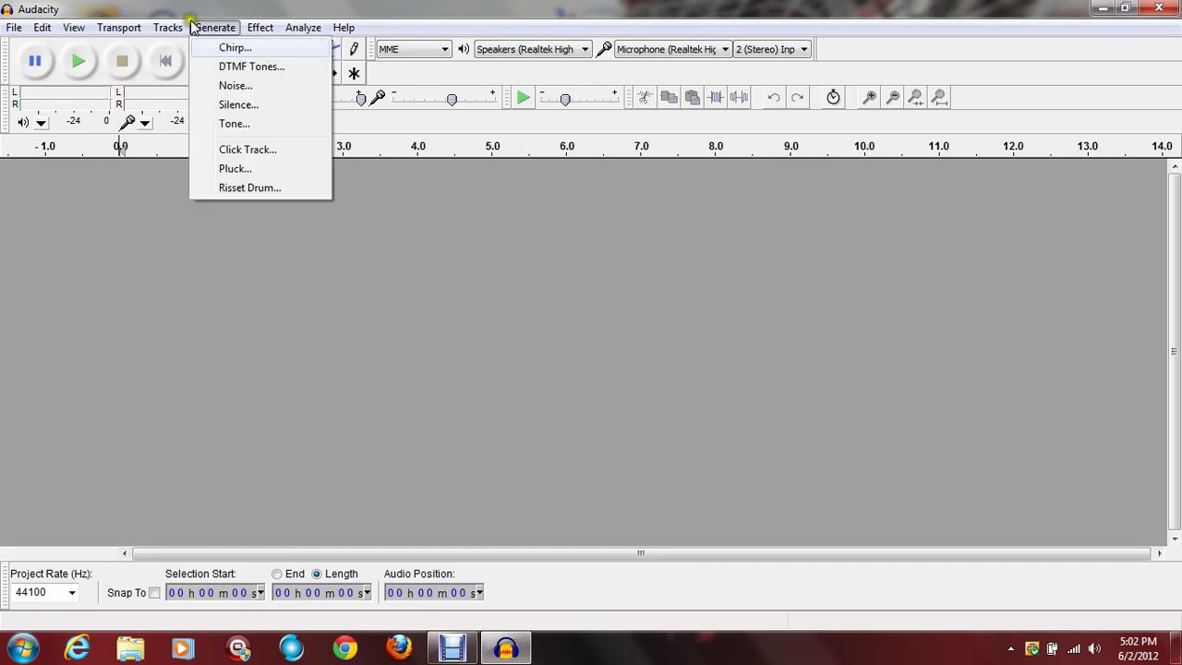
pyautogui.click(227, 51)
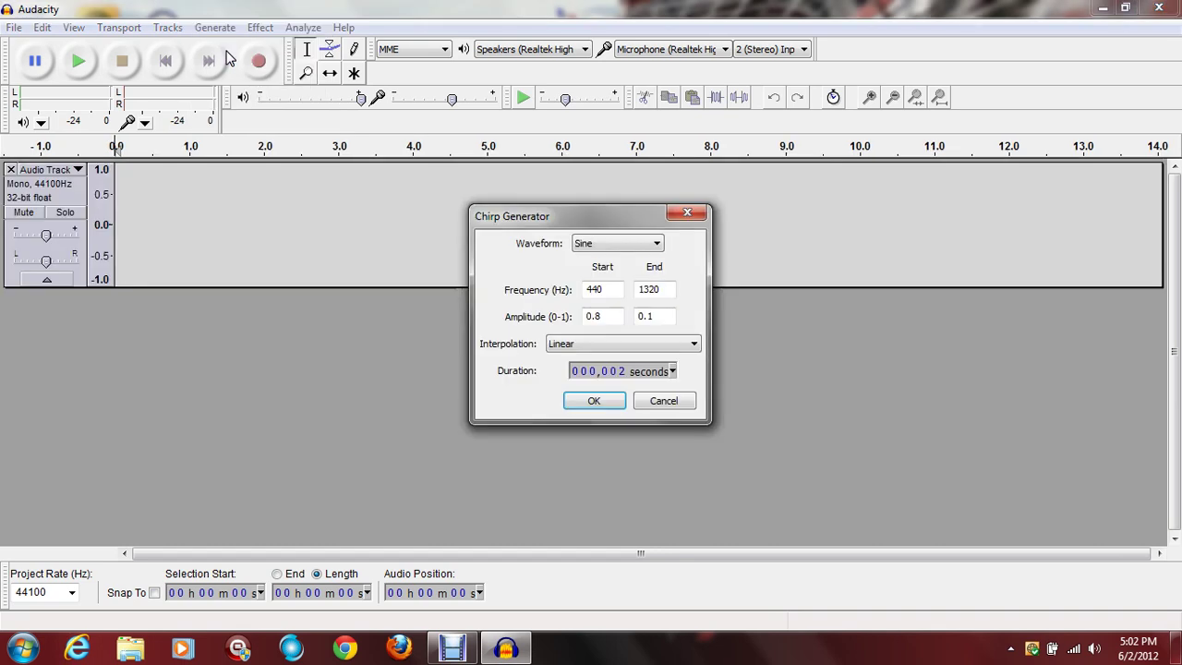
pyautogui.moveTo(617, 243); pyautogui.dragTo(615, 280)
pyautogui.doubleClick(609, 289)
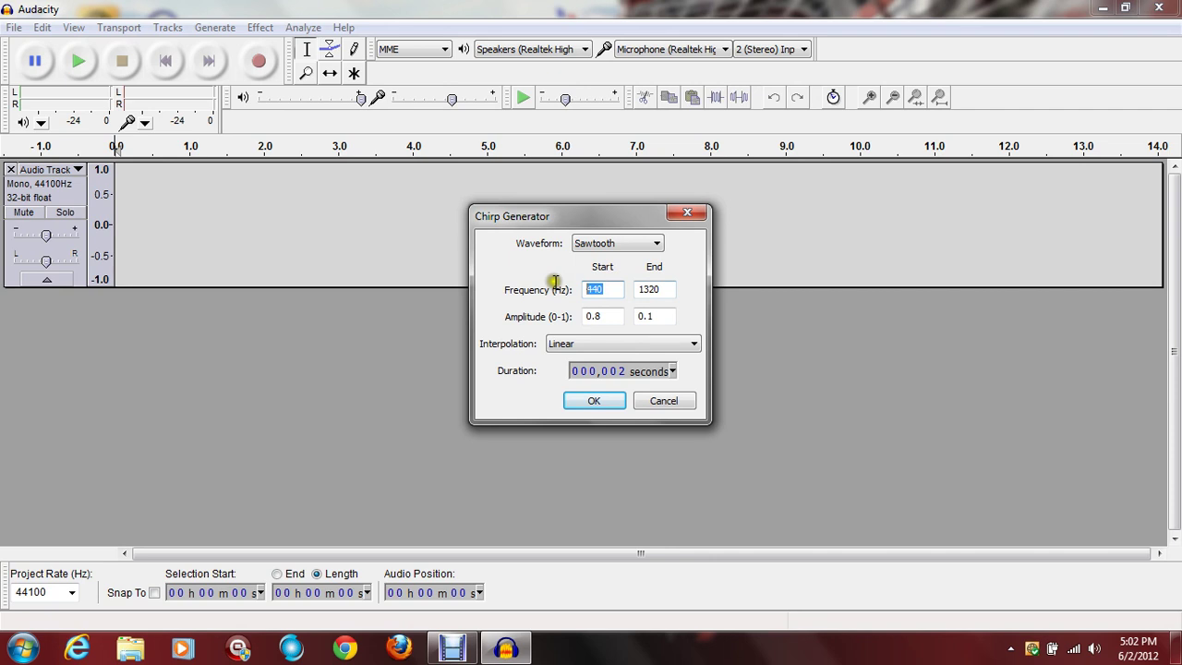
pyautogui.press('BackSpace')
pyautogui.click(664, 290)
pyautogui.click(602, 290)
pyautogui.write('0')
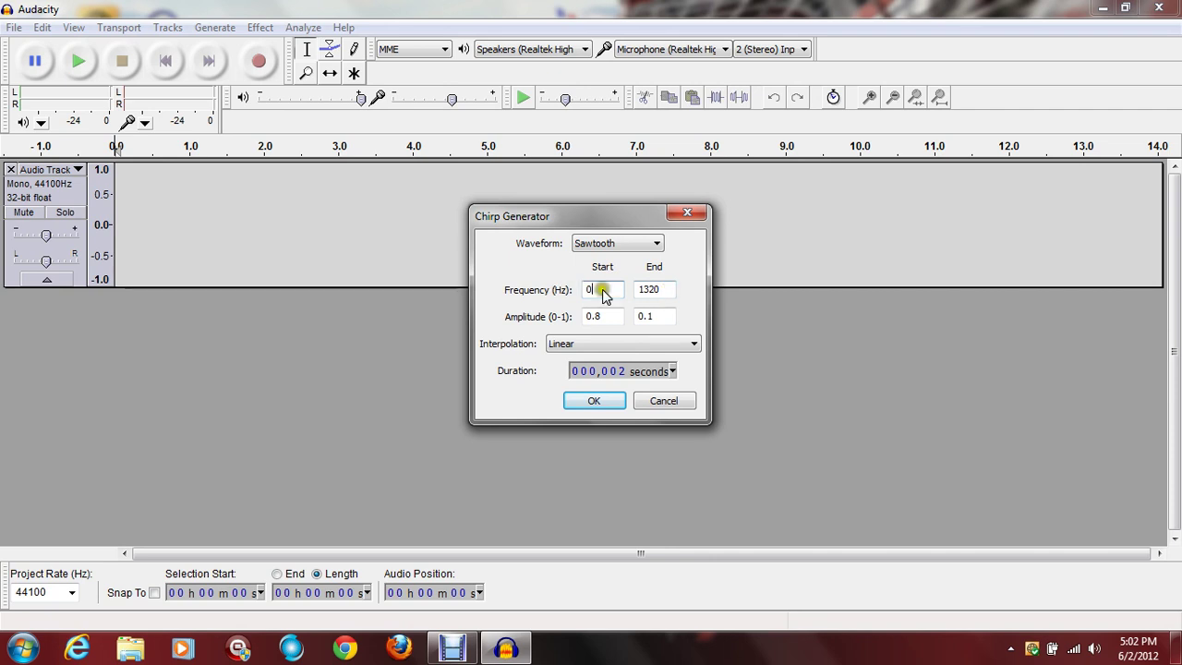
pyautogui.doubleClick(660, 290)
pyautogui.press('BackSpace')
pyautogui.click(584, 292)
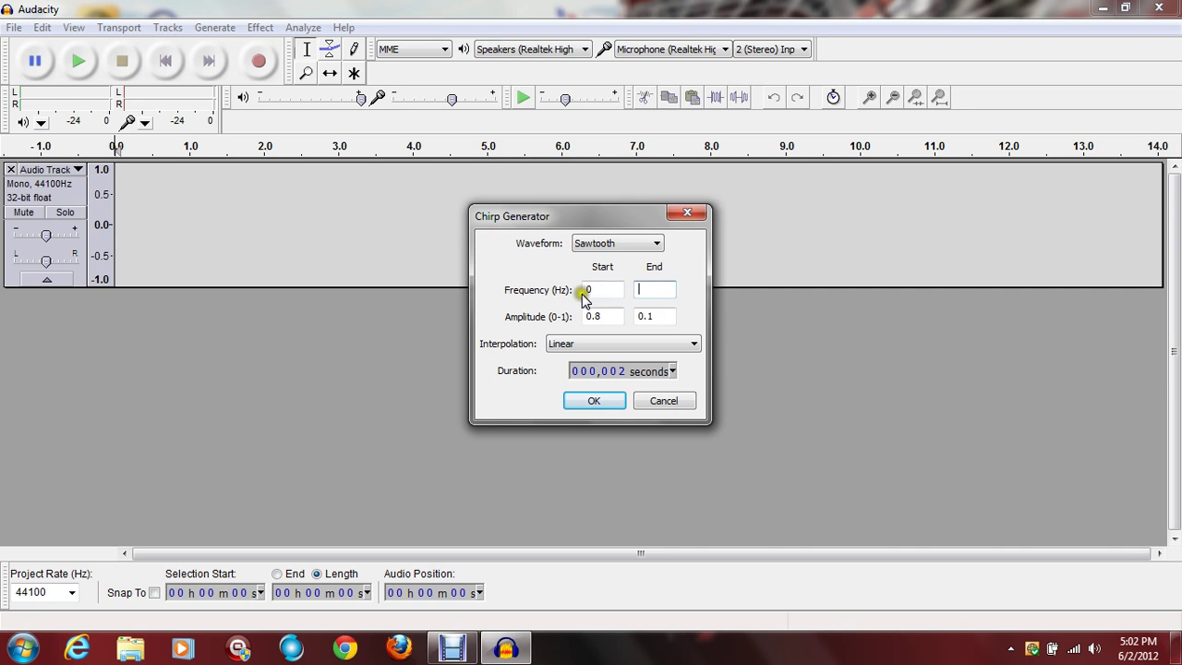
pyautogui.write('696')
# Step: Set the chirp's amplitude to 0.4 at the start and 0.8 at the end, and generate it
pyautogui.click(610, 319)
pyautogui.press('BackSpace')
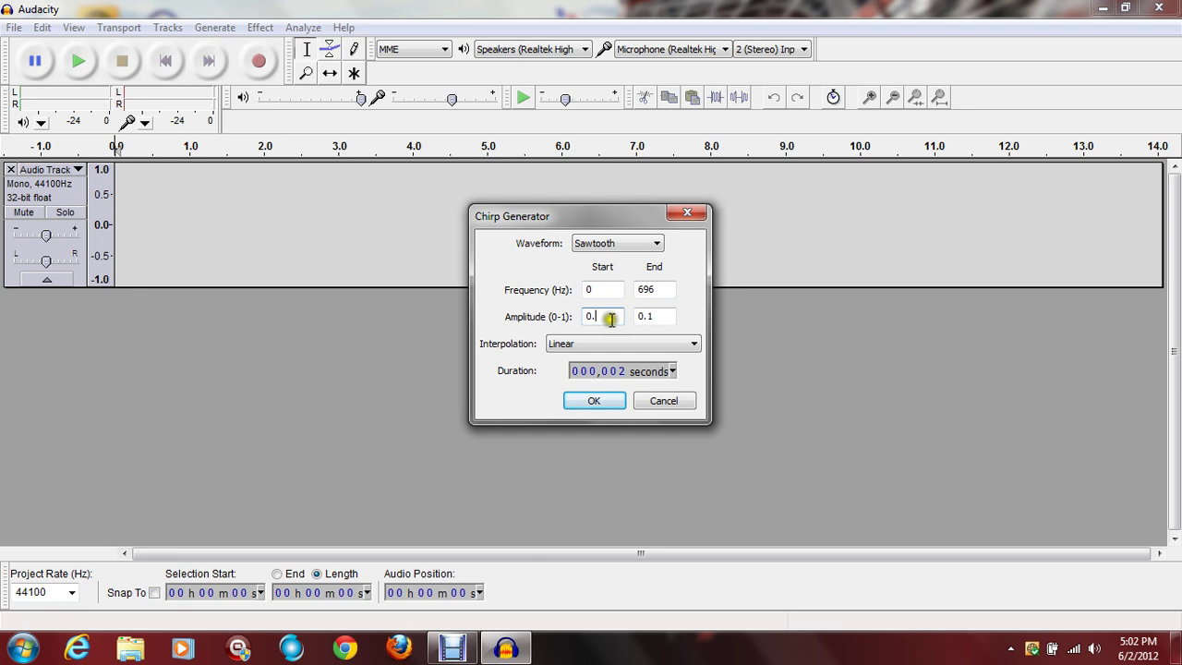
pyautogui.write('4')
pyautogui.click(628, 316)
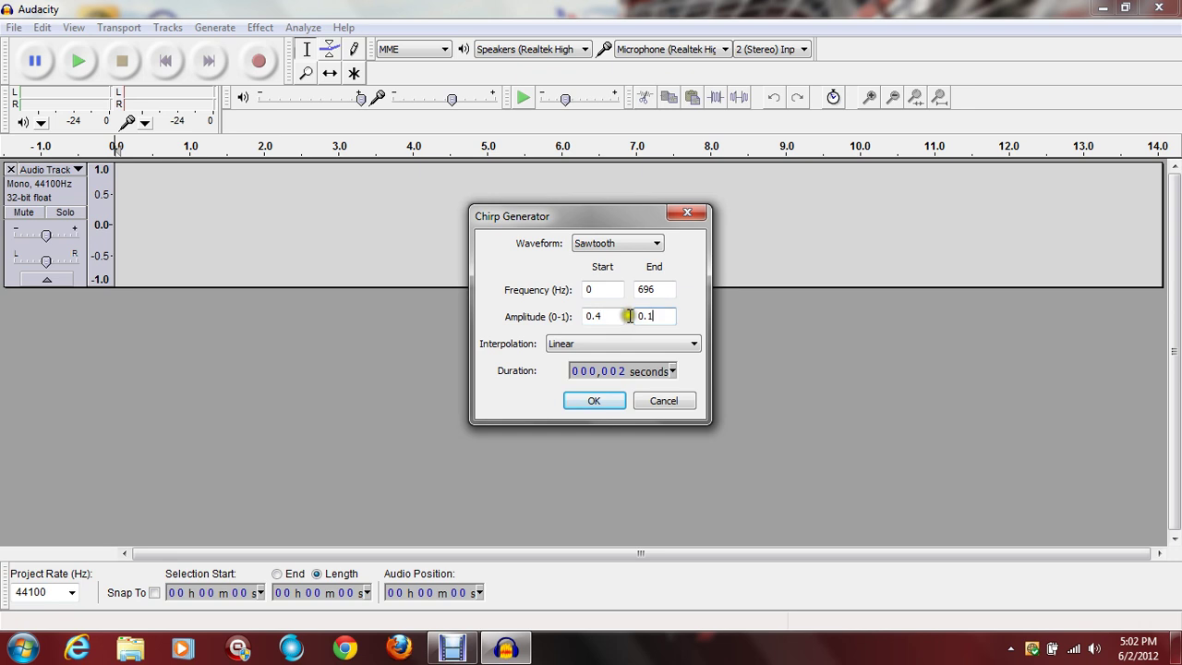
pyautogui.click(652, 318)
pyautogui.press('BackSpace')
pyautogui.write('8')
pyautogui.click(610, 373)
pyautogui.click(599, 400)
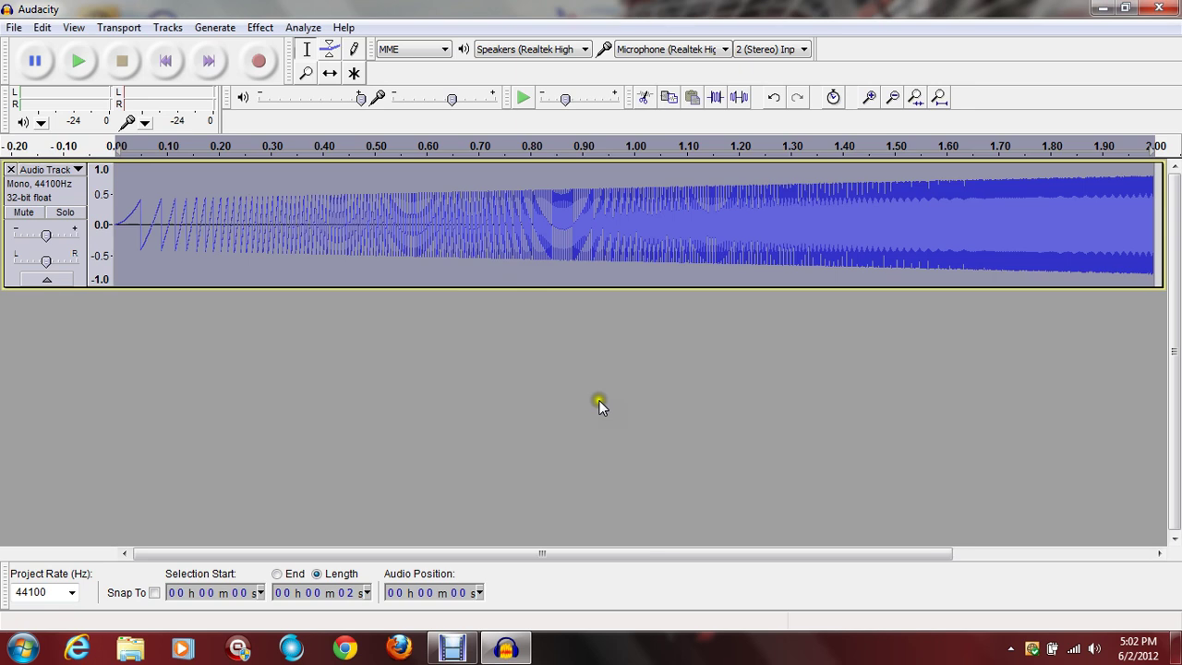
# Step: Play back the generated chirp
pyautogui.click(305, 69)
pyautogui.rightClick(332, 148)
pyautogui.rightClick(232, 178)
pyautogui.rightClick(232, 178)
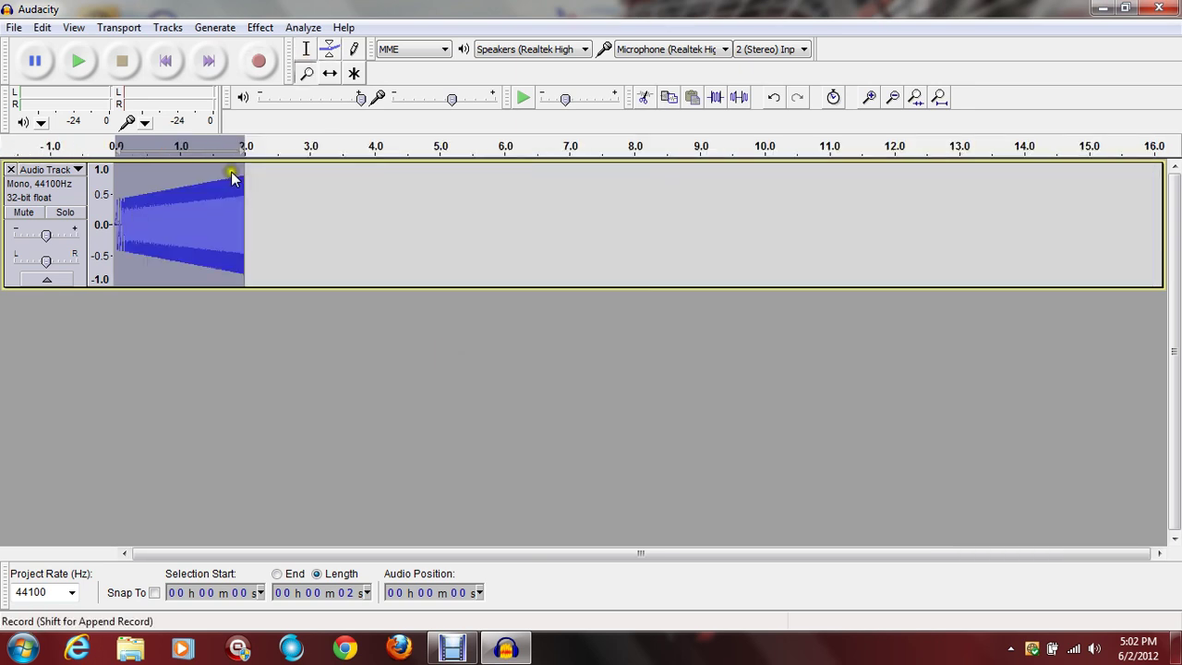
pyautogui.click(301, 51)
pyautogui.click(77, 66)
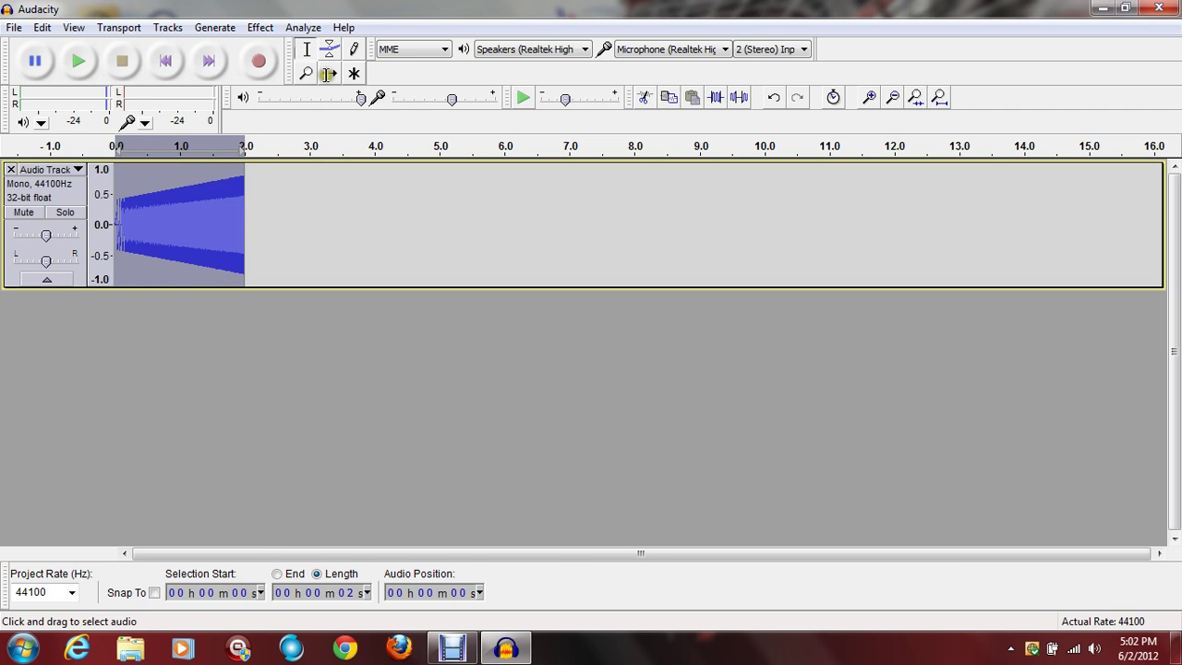
# Step: Place the cursor just past the end of the chirp and set up a generated tone with a frequency of 696 Hz
pyautogui.click(167, 28)
pyautogui.click(257, 231)
pyautogui.click(214, 28)
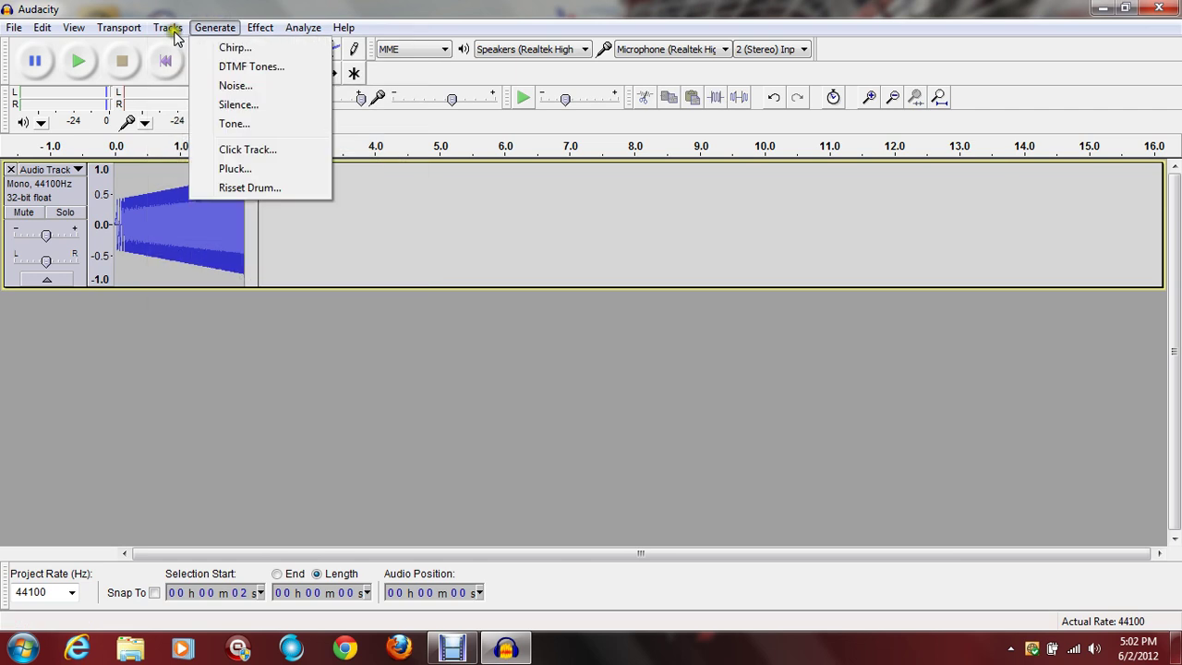
pyautogui.click(233, 123)
pyautogui.click(614, 293)
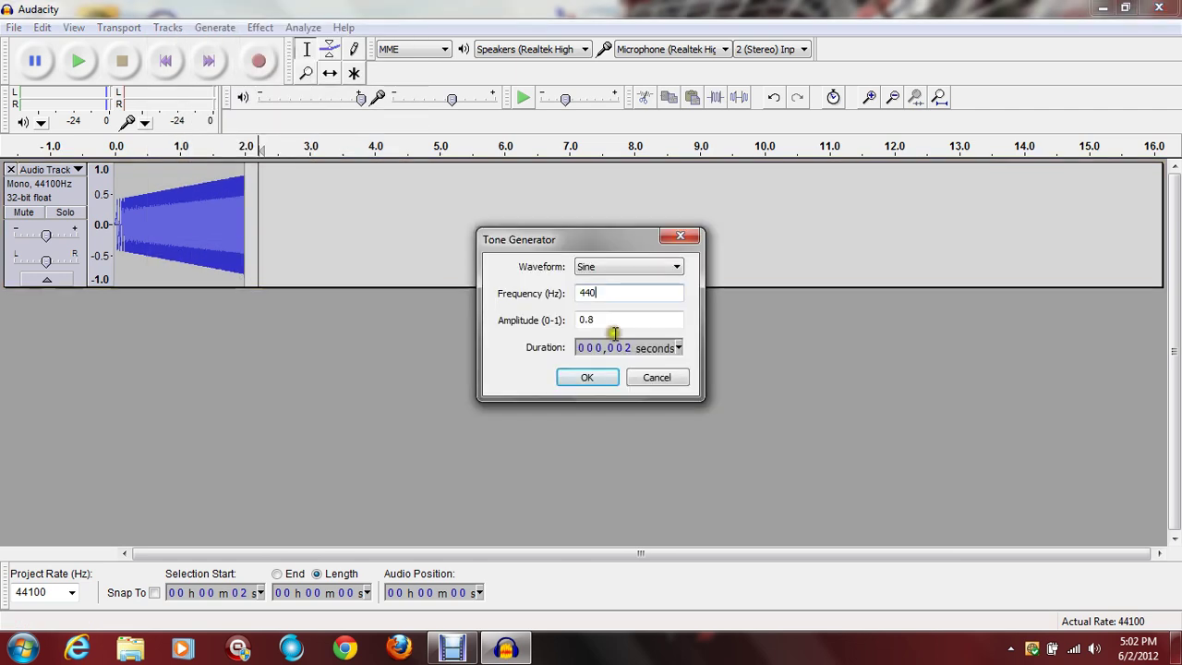
pyautogui.press('BackSpace')
pyautogui.press('BackSpace')
pyautogui.press('BackSpace')
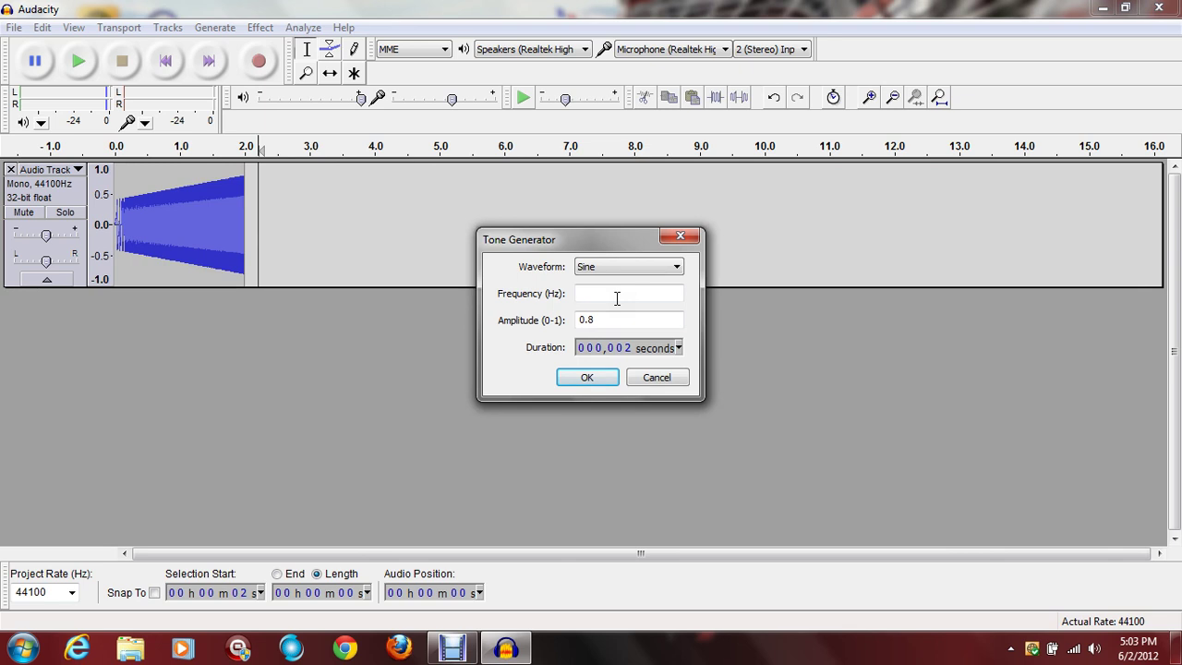
pyautogui.write('696')
# Step: Set the tone's waveform to Sawtooth and its duration to 60 seconds, and generate it
pyautogui.hotkey('shift', 'Tab')
pyautogui.hotkey('alt', 'Down')
pyautogui.press('Down')
pyautogui.press('Down')
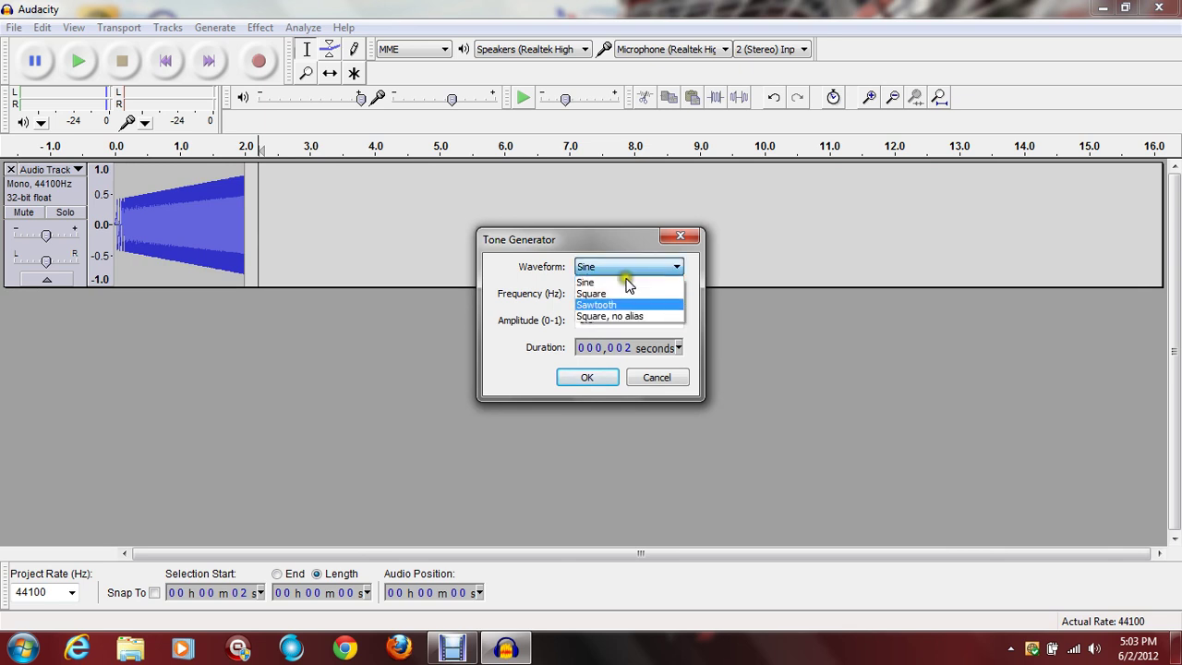
pyautogui.click(627, 304)
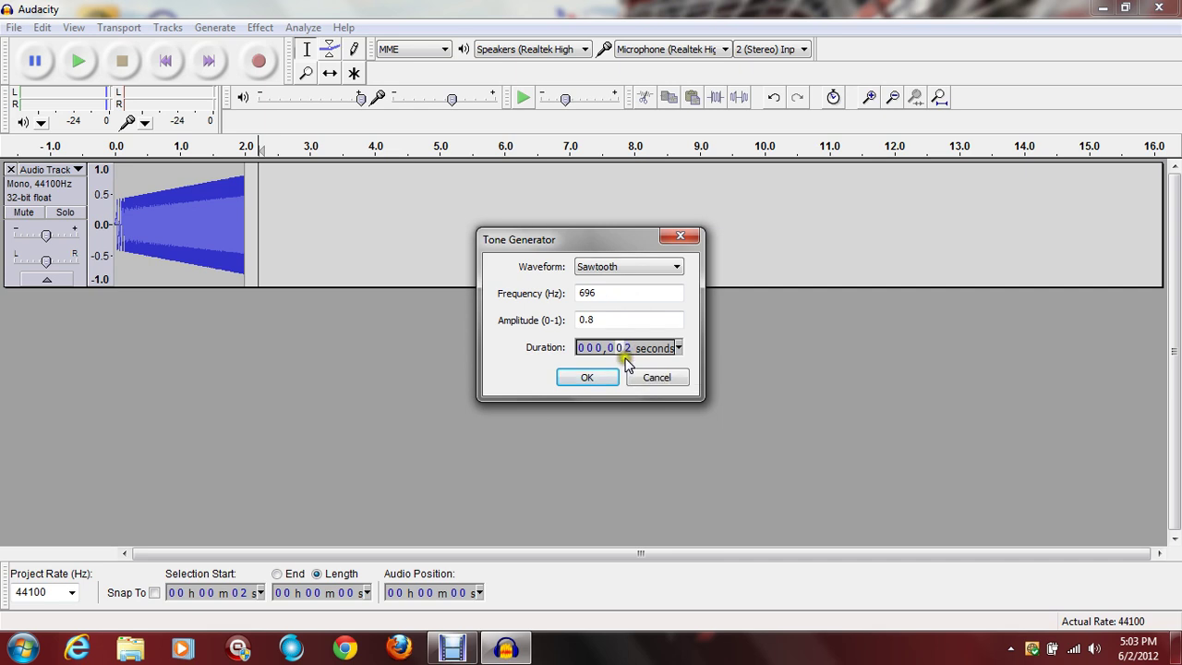
pyautogui.write('60')
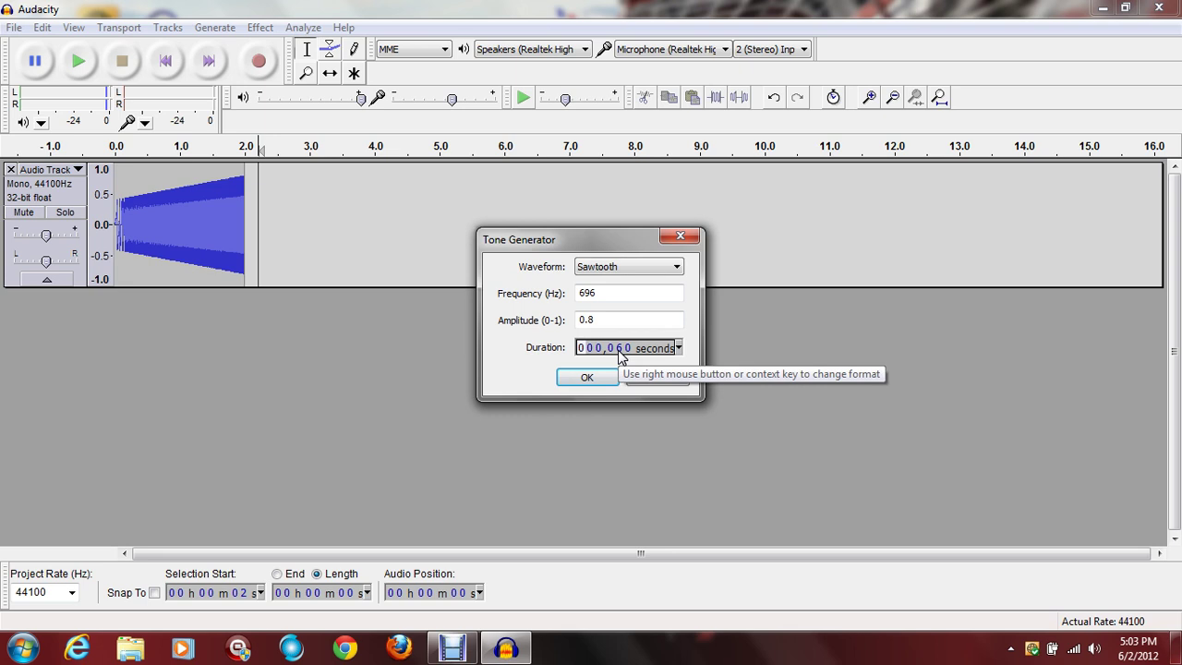
pyautogui.click(607, 373)
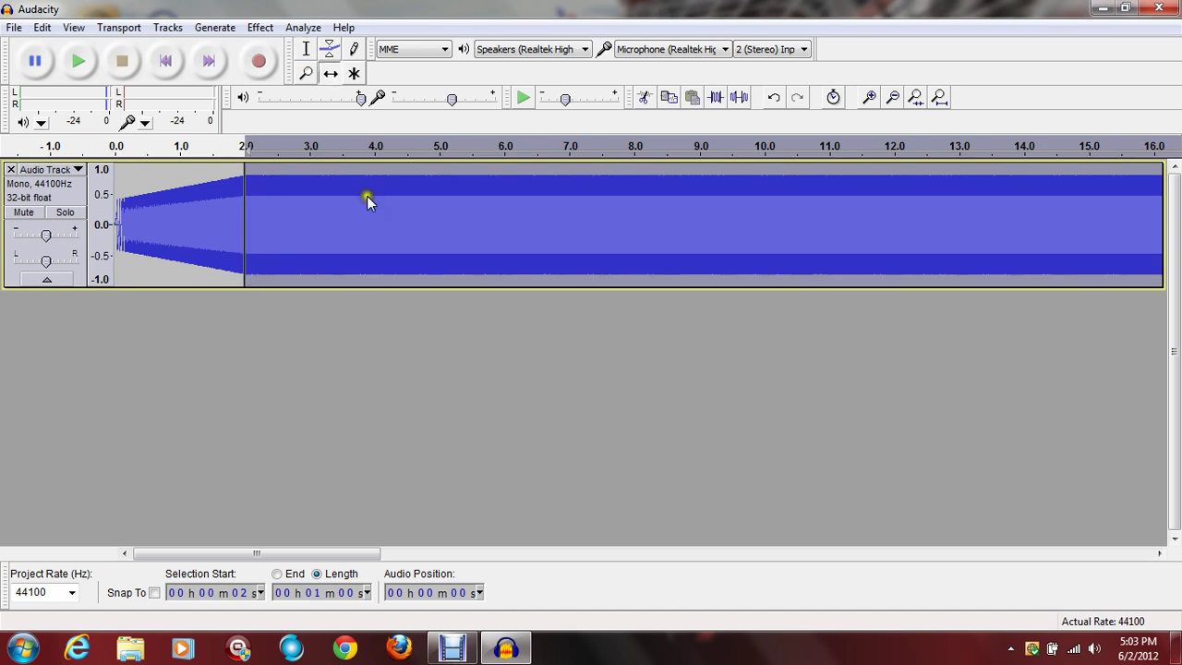
# Step: Examine the join between the chirp and the tone up close, and the full length of the track
pyautogui.click(307, 73)
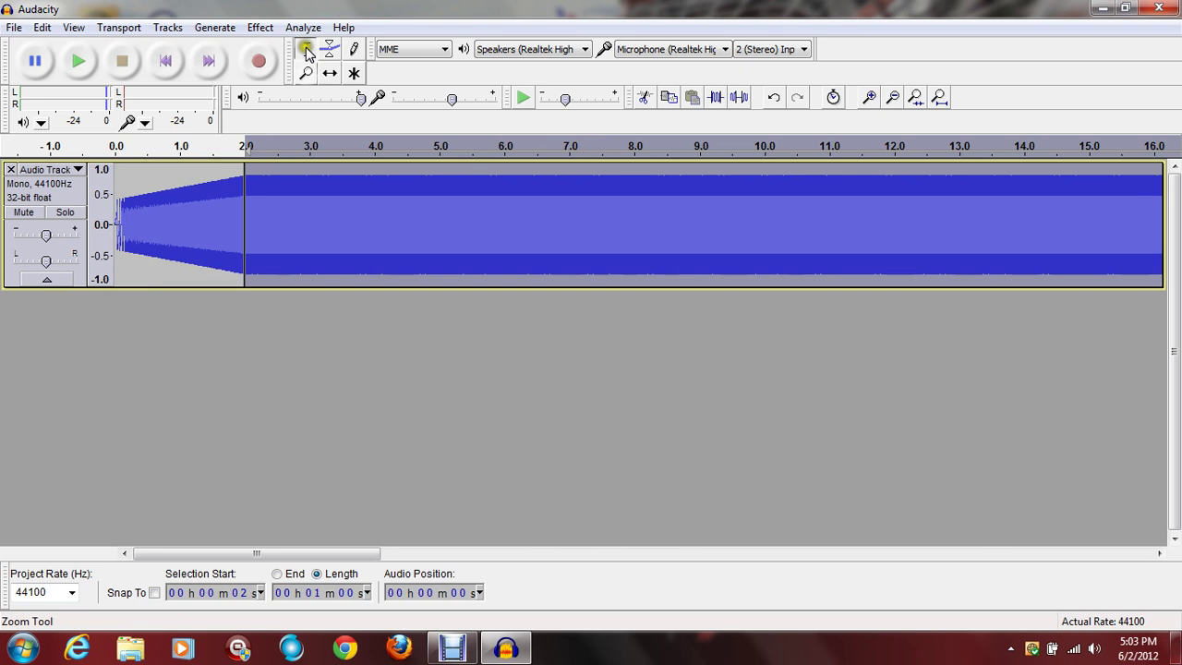
pyautogui.rightClick(389, 244)
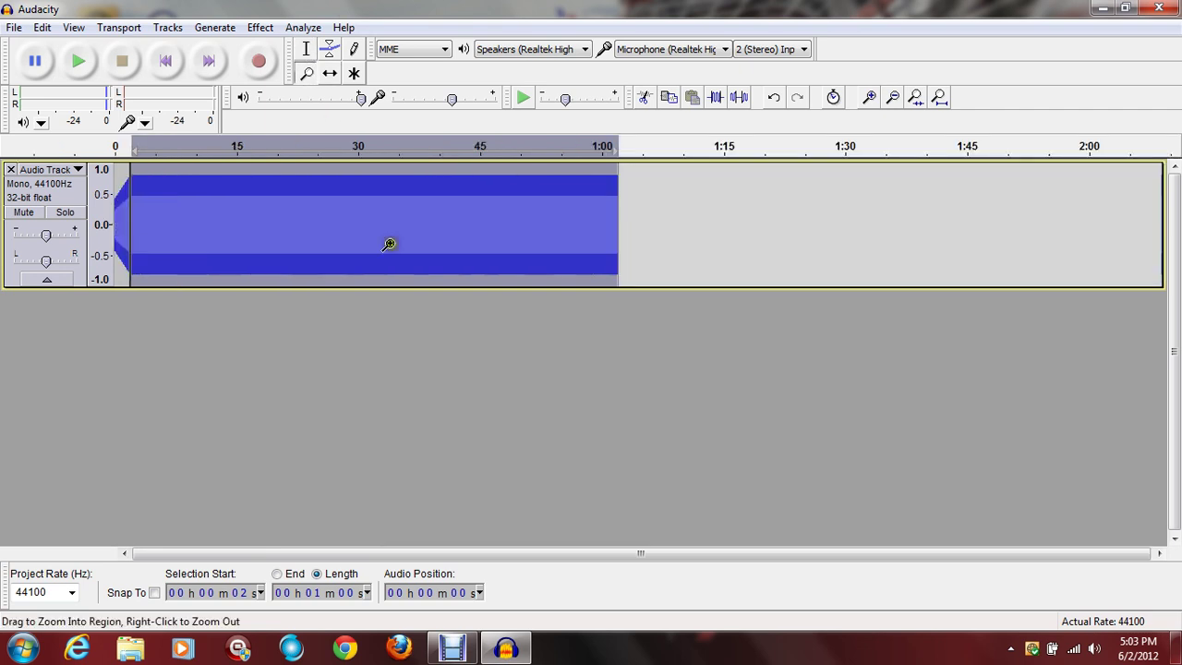
pyautogui.rightClick(389, 243)
pyautogui.click(210, 214)
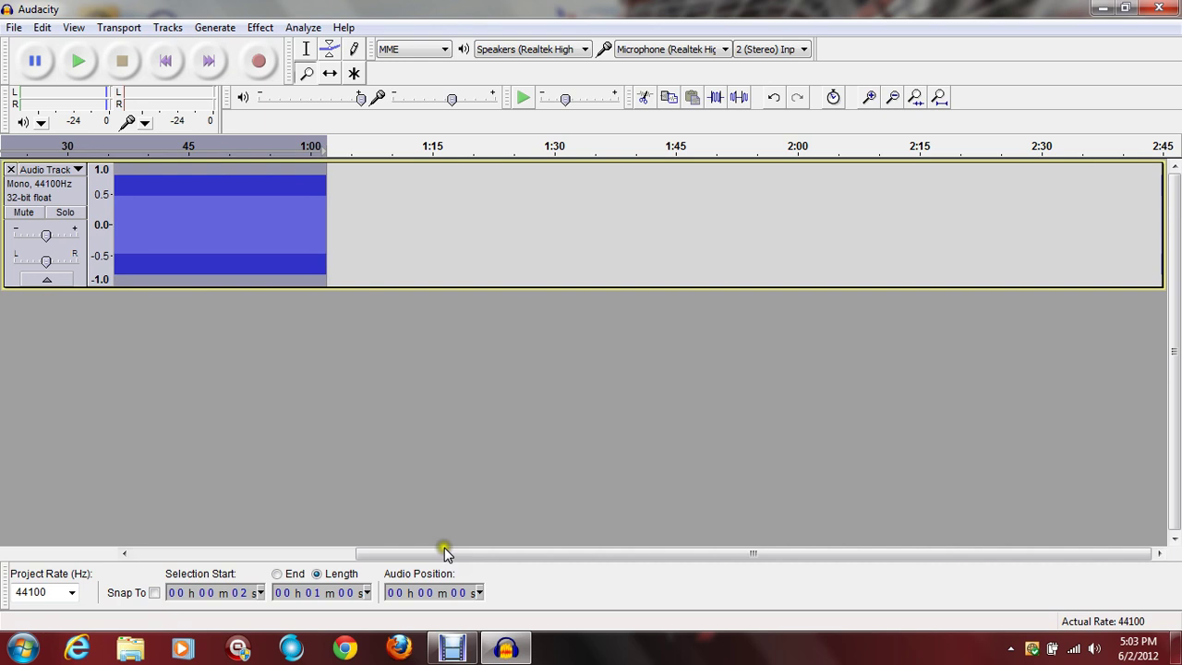
pyautogui.moveTo(444, 552); pyautogui.dragTo(388, 557)
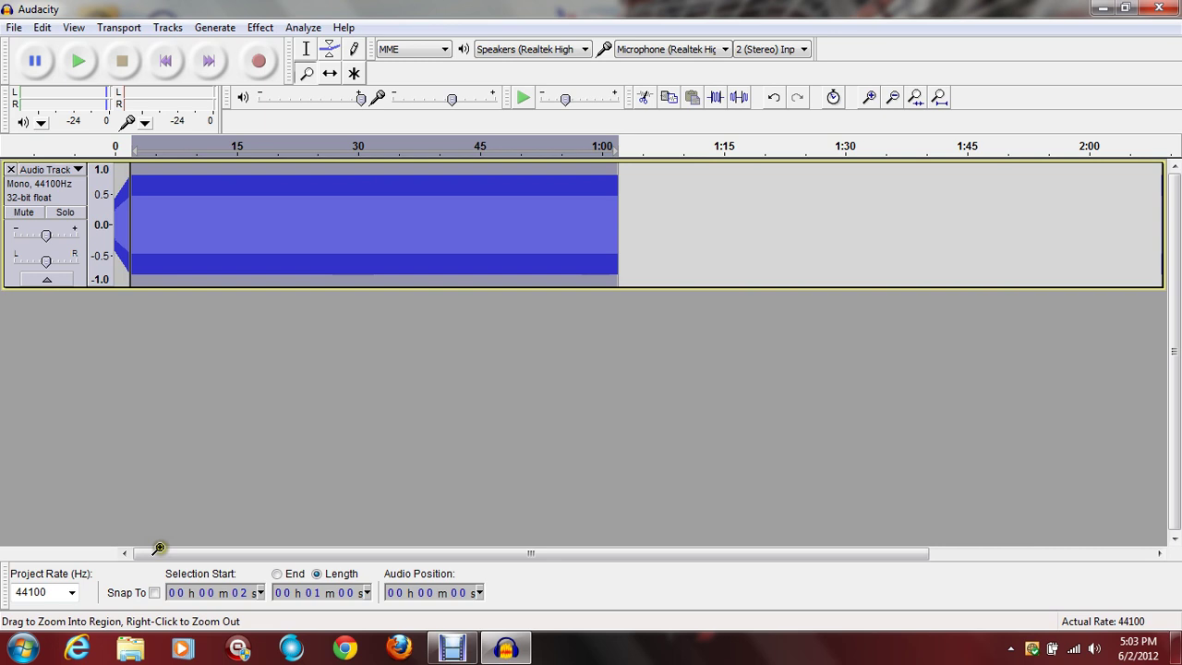
pyautogui.doubleClick(123, 228)
pyautogui.click(120, 228)
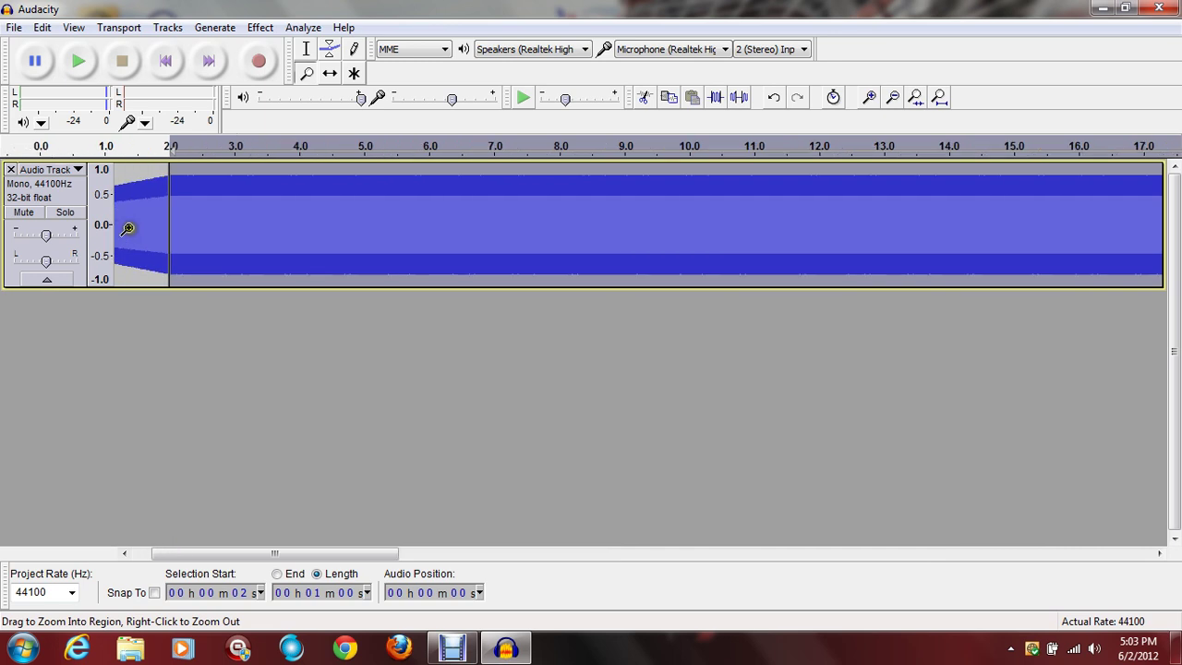
pyautogui.click(131, 245)
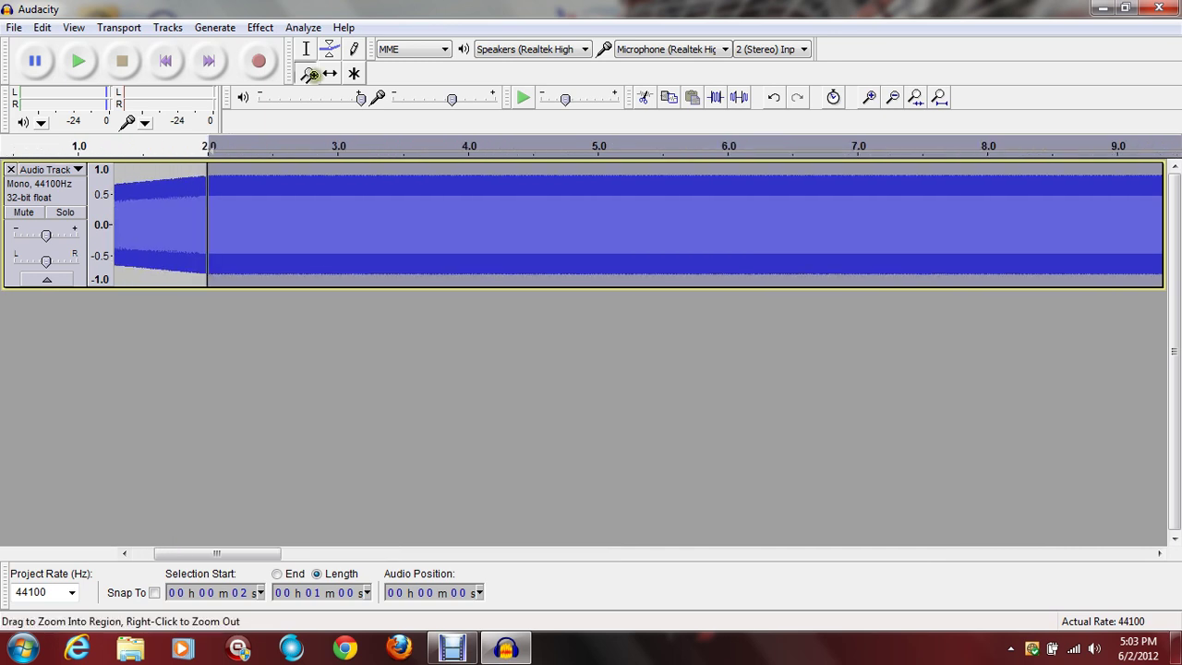
pyautogui.rightClick(332, 196)
pyautogui.rightClick(434, 208)
pyautogui.rightClick(535, 221)
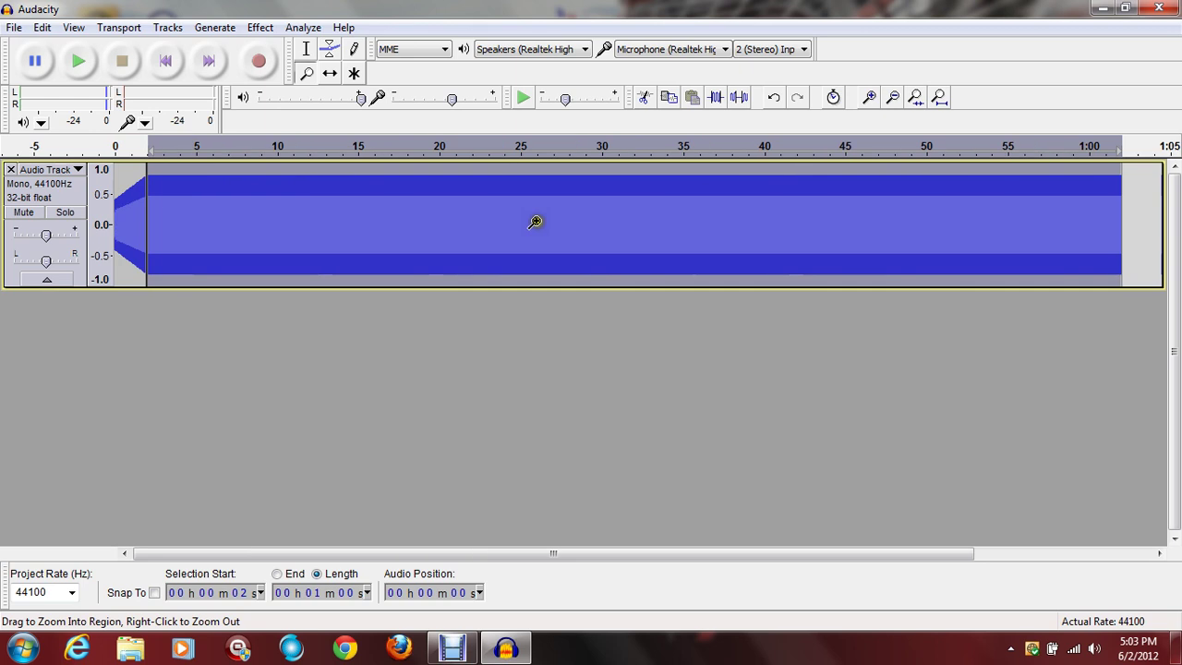
pyautogui.click(138, 227)
pyautogui.click(138, 227)
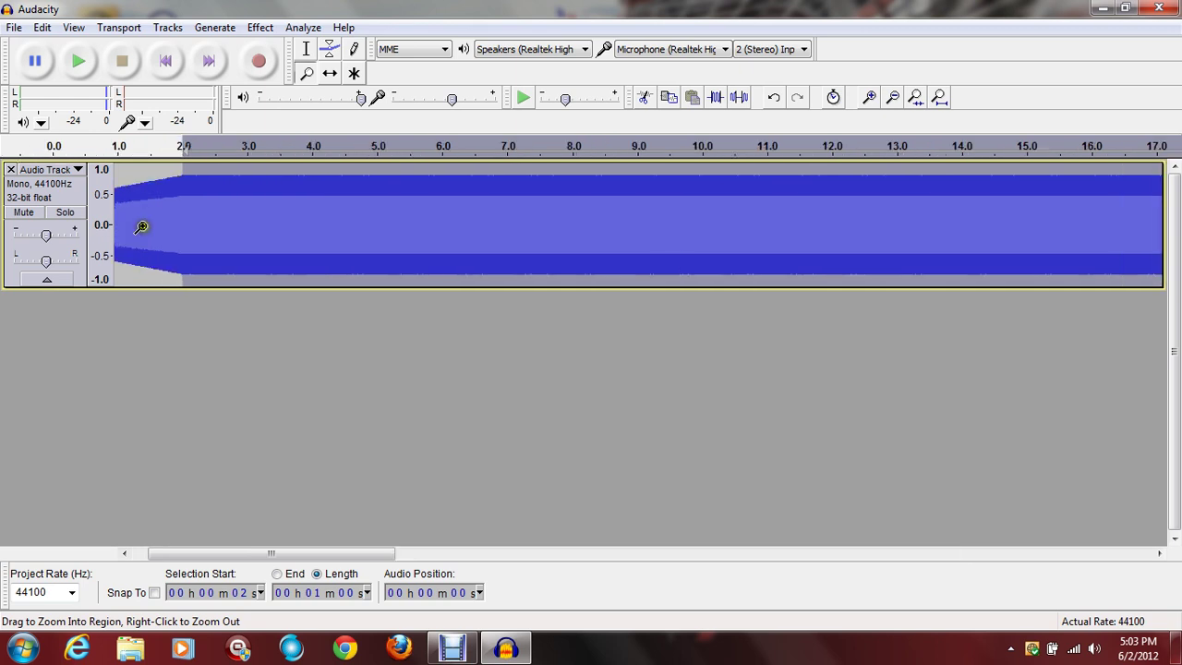
pyautogui.click(142, 227)
pyautogui.click(142, 227)
pyautogui.click(139, 230)
pyautogui.click(137, 230)
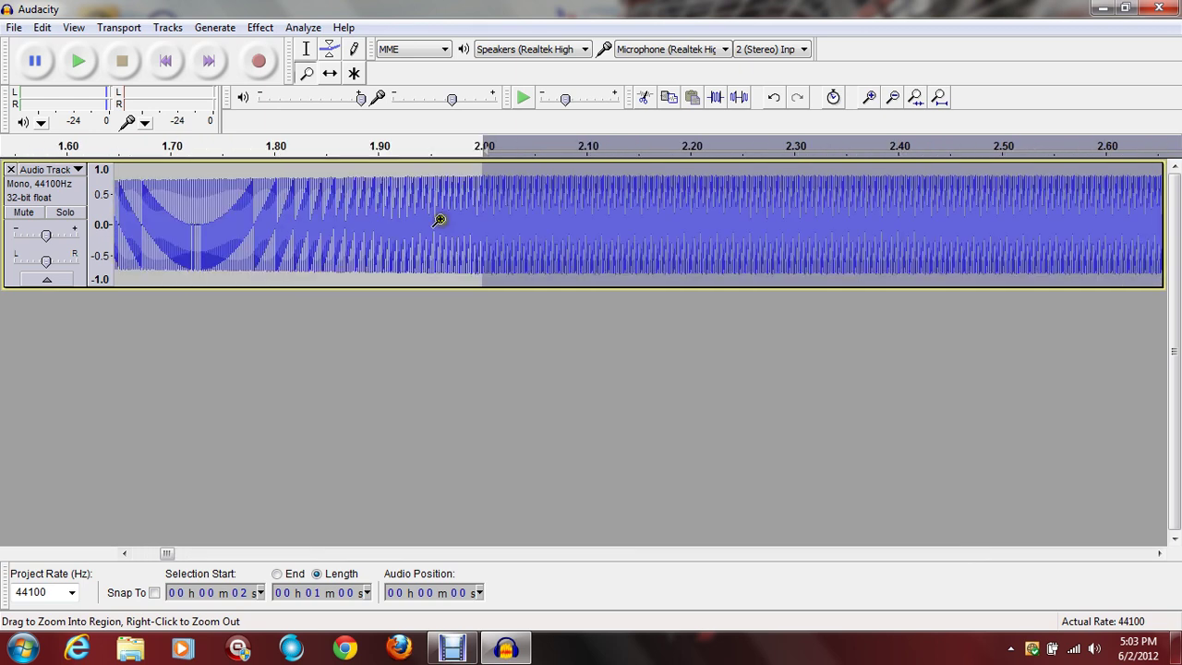
pyautogui.rightClick(693, 240)
pyautogui.rightClick(693, 240)
pyautogui.rightClick(693, 239)
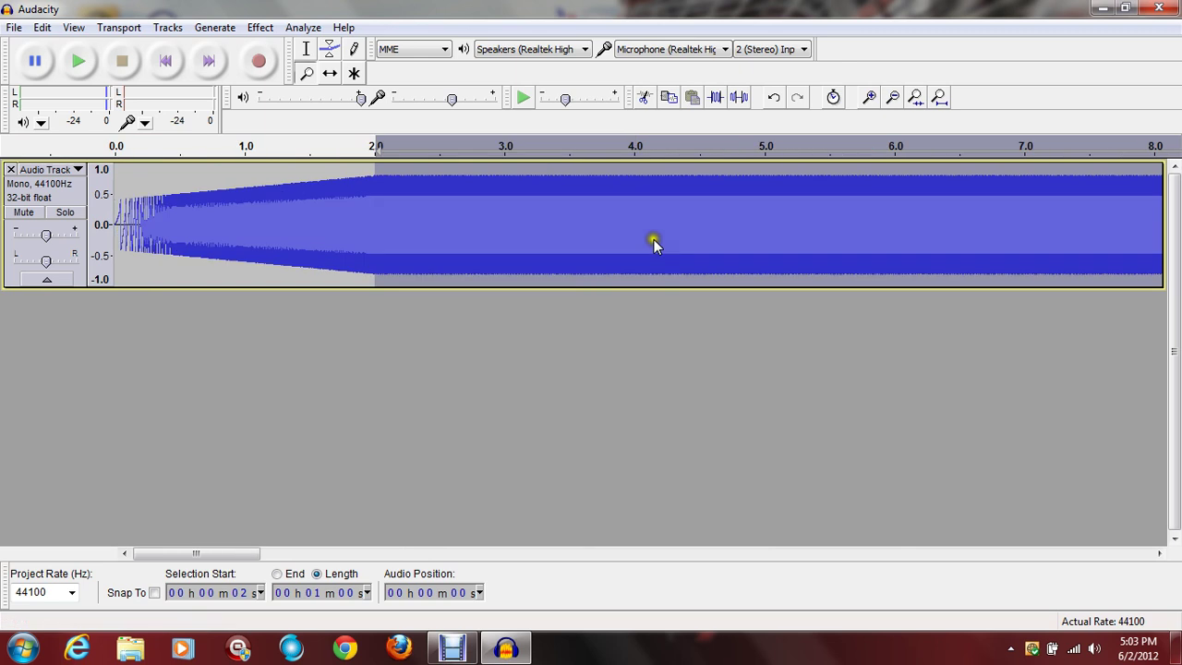
pyautogui.rightClick(654, 239)
pyautogui.rightClick(521, 217)
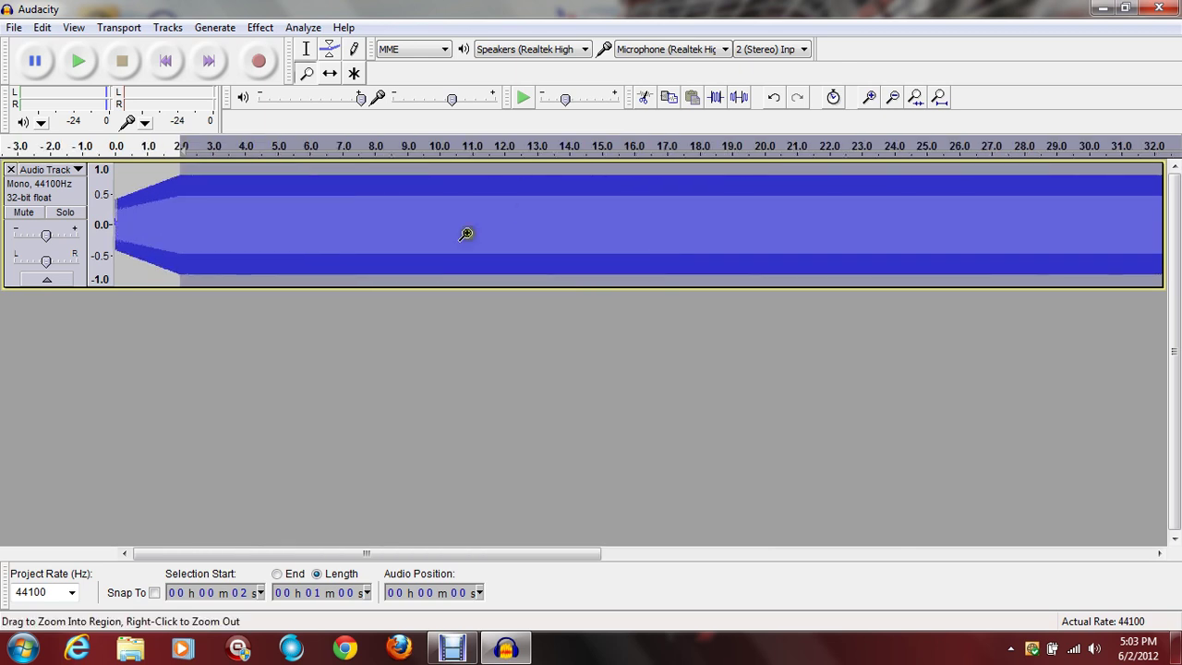
pyautogui.rightClick(467, 233)
pyautogui.rightClick(466, 233)
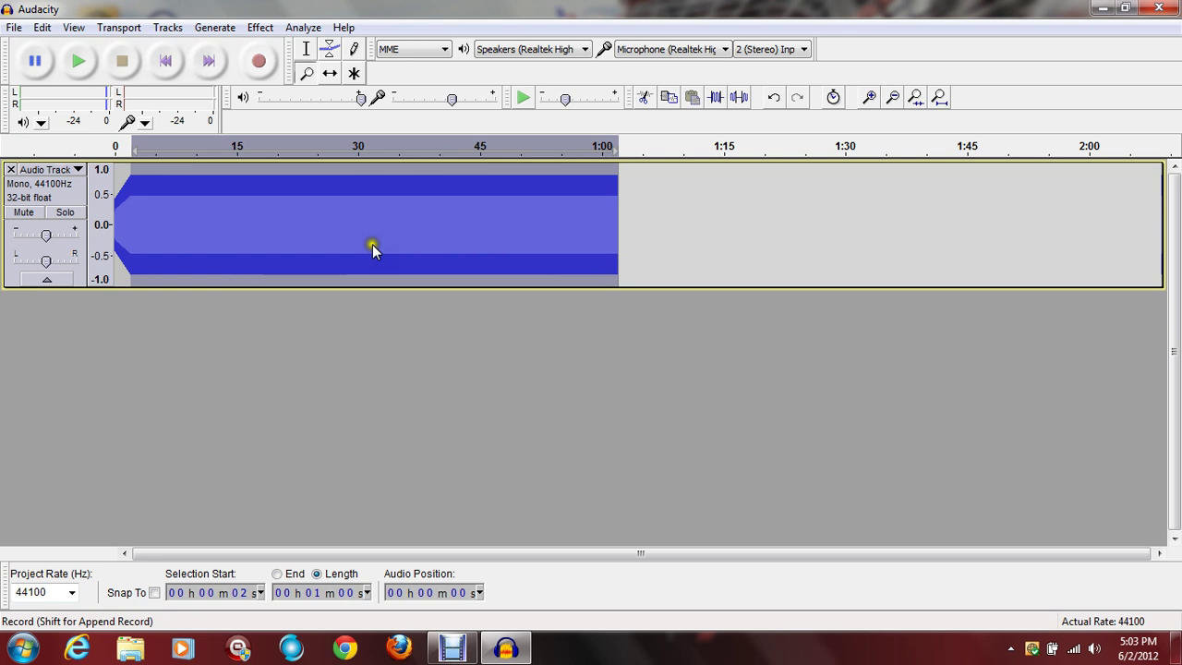
# Step: Set up a generated chirp with a start frequency of 696 Hz and an end frequency of 0 Hz
pyautogui.click(233, 33)
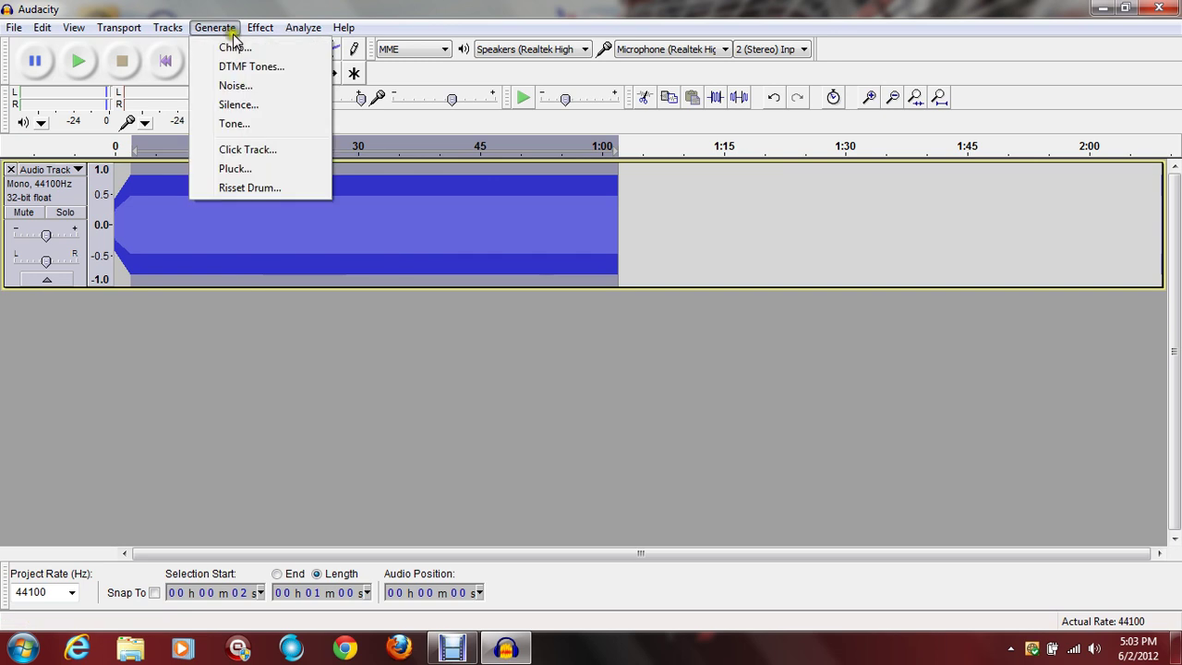
pyautogui.click(231, 46)
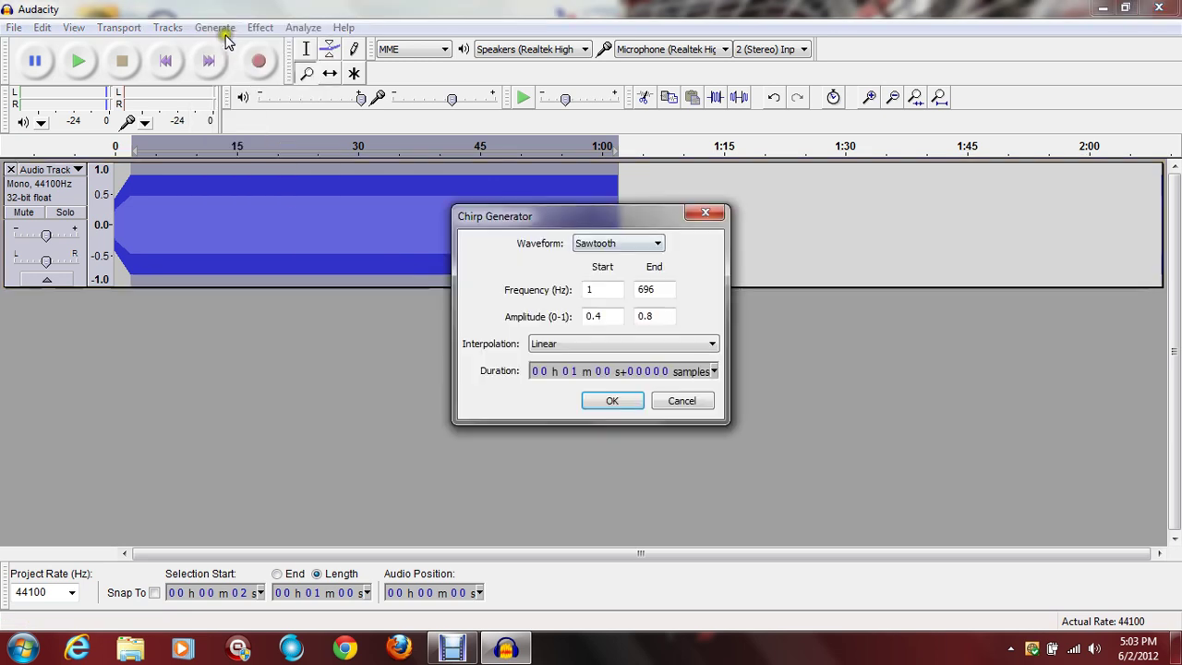
pyautogui.moveTo(585, 290); pyautogui.dragTo(628, 291)
pyautogui.press('BackSpace')
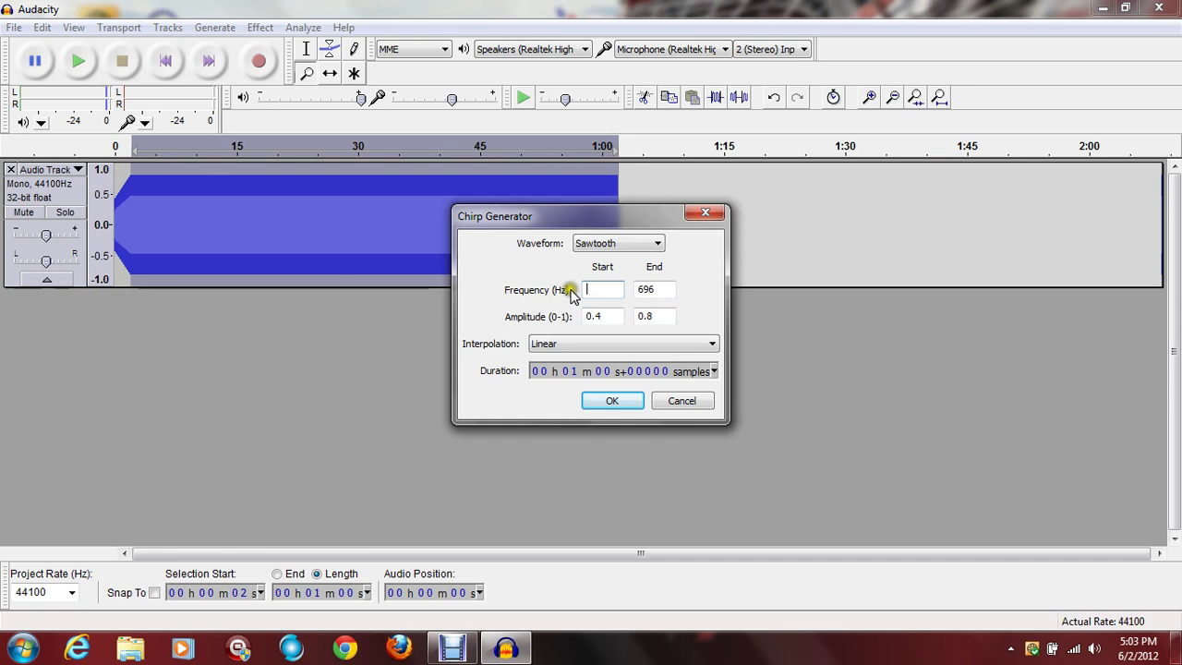
pyautogui.write('696')
pyautogui.press('Tab')
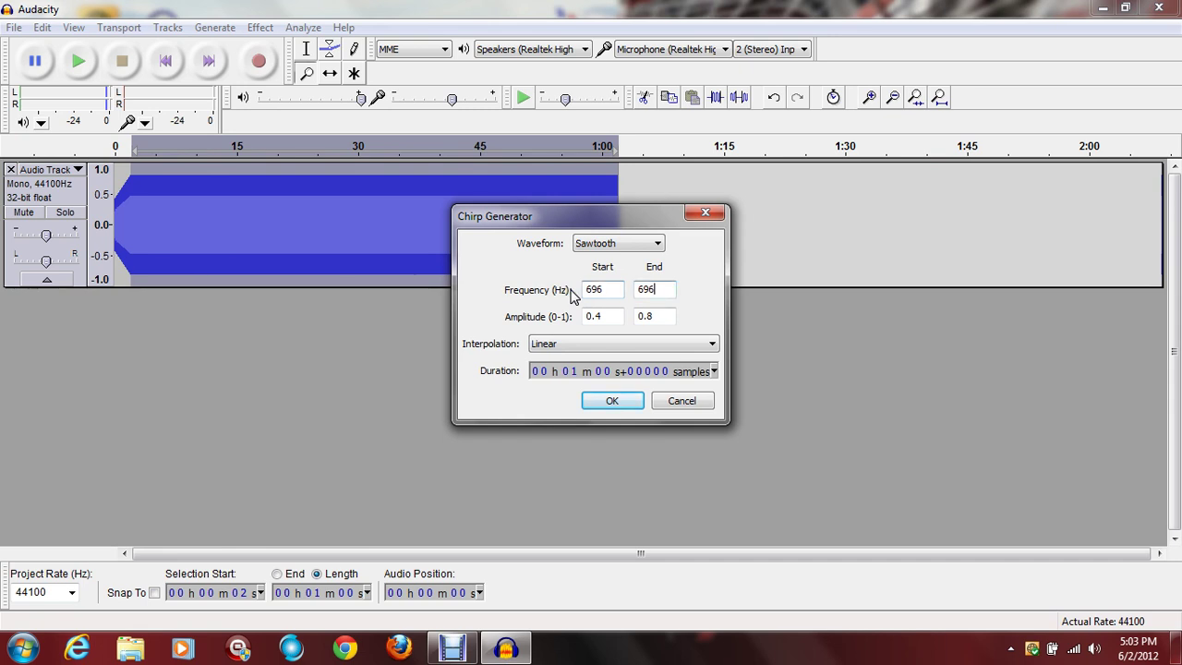
pyautogui.press('BackSpace')
pyautogui.press('BackSpace')
pyautogui.press('BackSpace')
pyautogui.click(593, 296)
pyautogui.write('0')
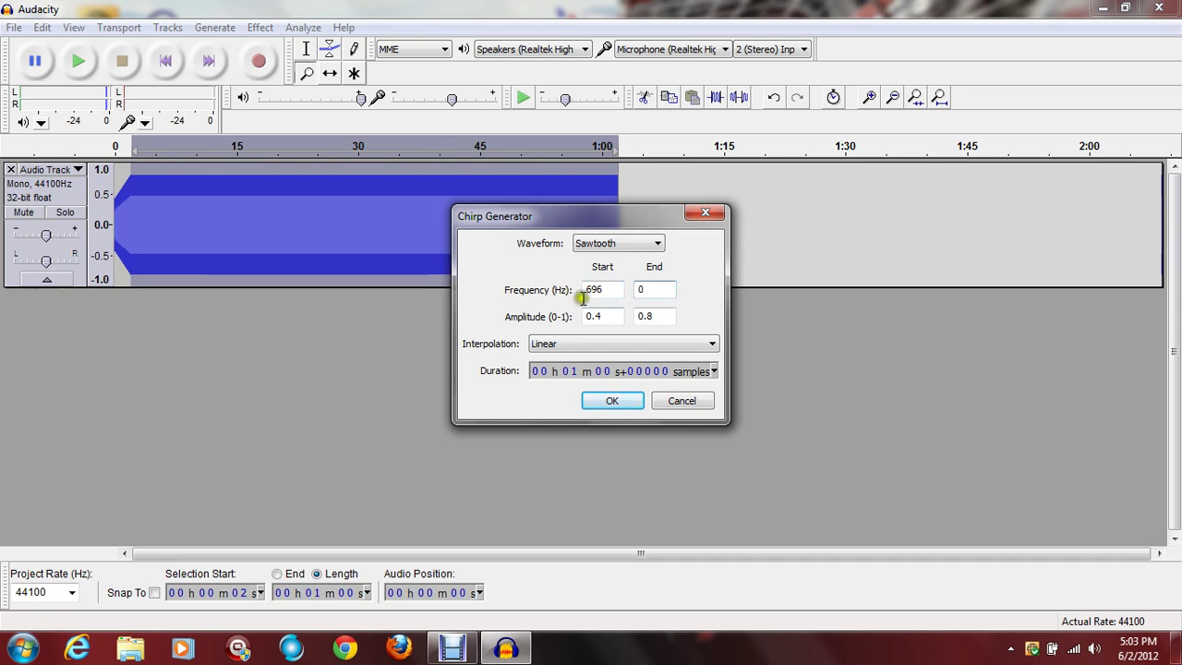
# Step: Set the chirp's amplitude to start at 0.8 and end at 0.4
pyautogui.click(598, 316)
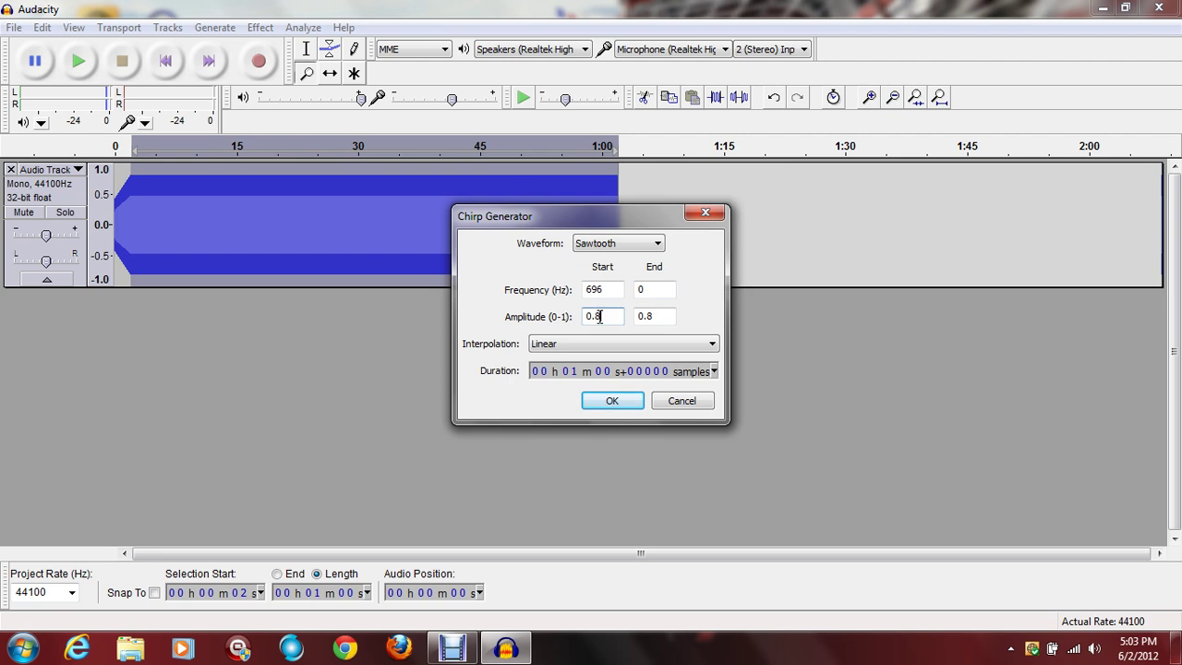
pyautogui.press('Tab')
pyautogui.click(659, 314)
pyautogui.press('BackSpace')
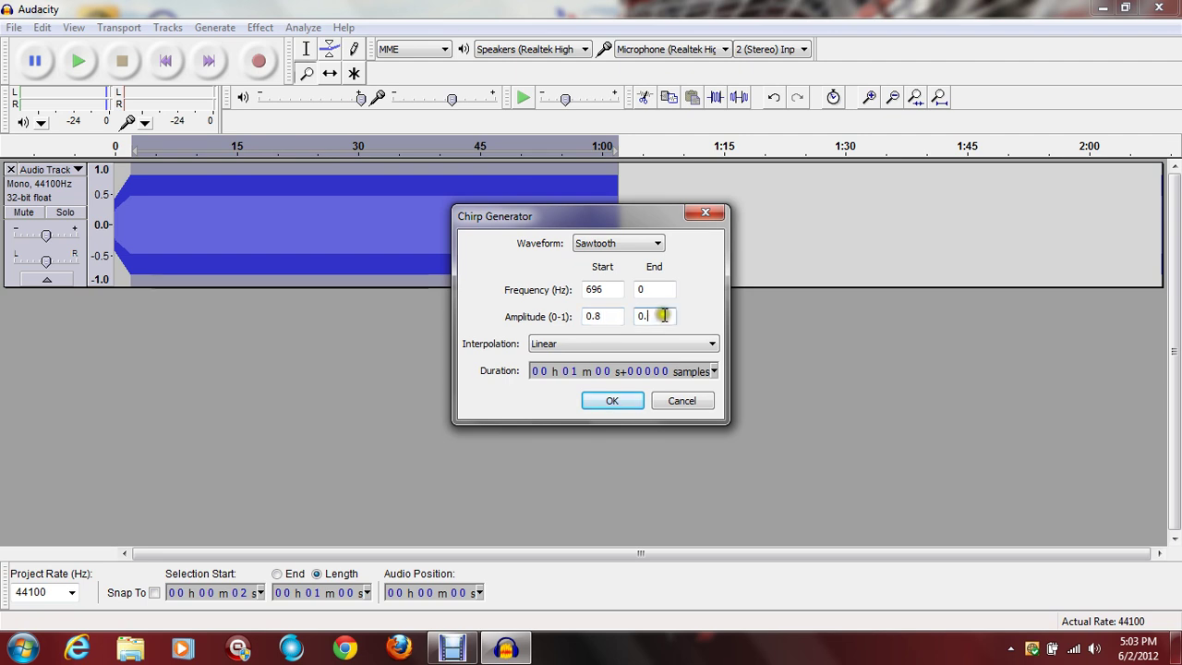
pyautogui.write('4')
# Step: Set the chirp's interpolation to Logarithmic and generate it over the selected tone
pyautogui.click(653, 349)
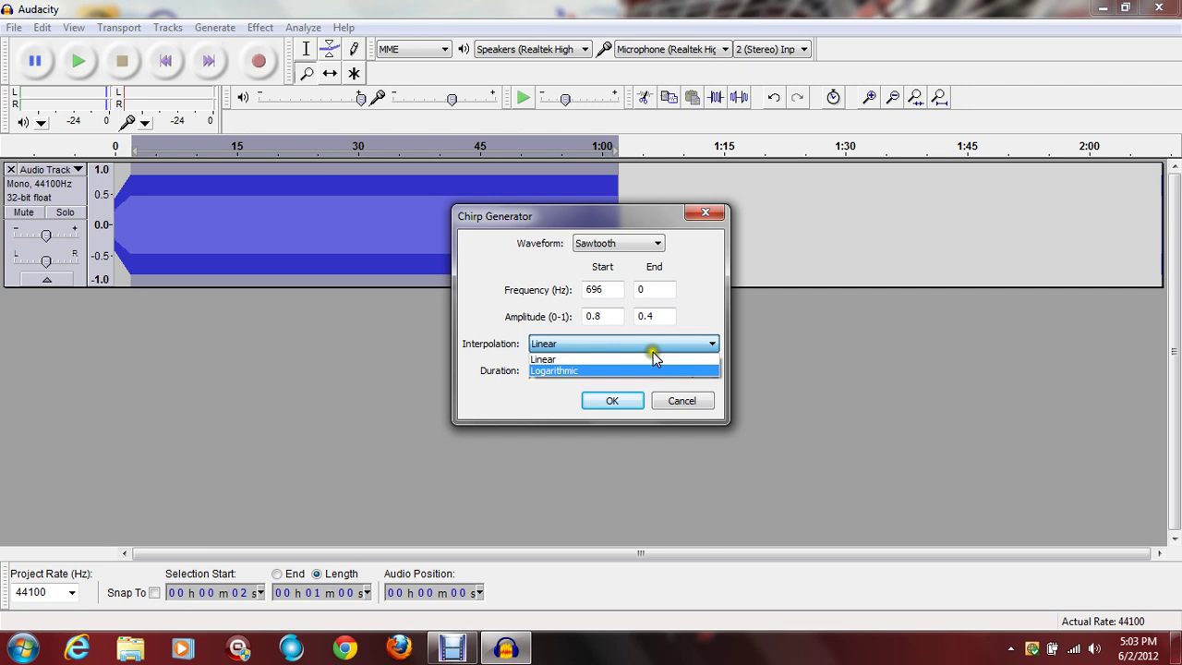
pyautogui.click(635, 379)
pyautogui.click(608, 344)
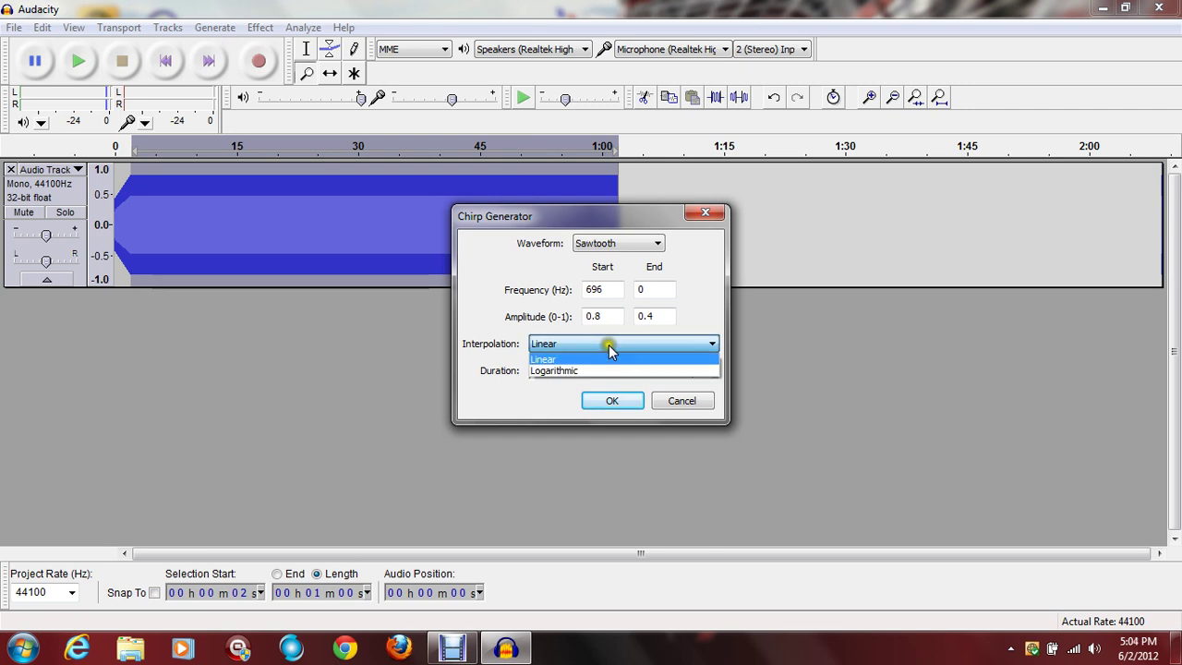
pyautogui.click(604, 366)
pyautogui.click(604, 398)
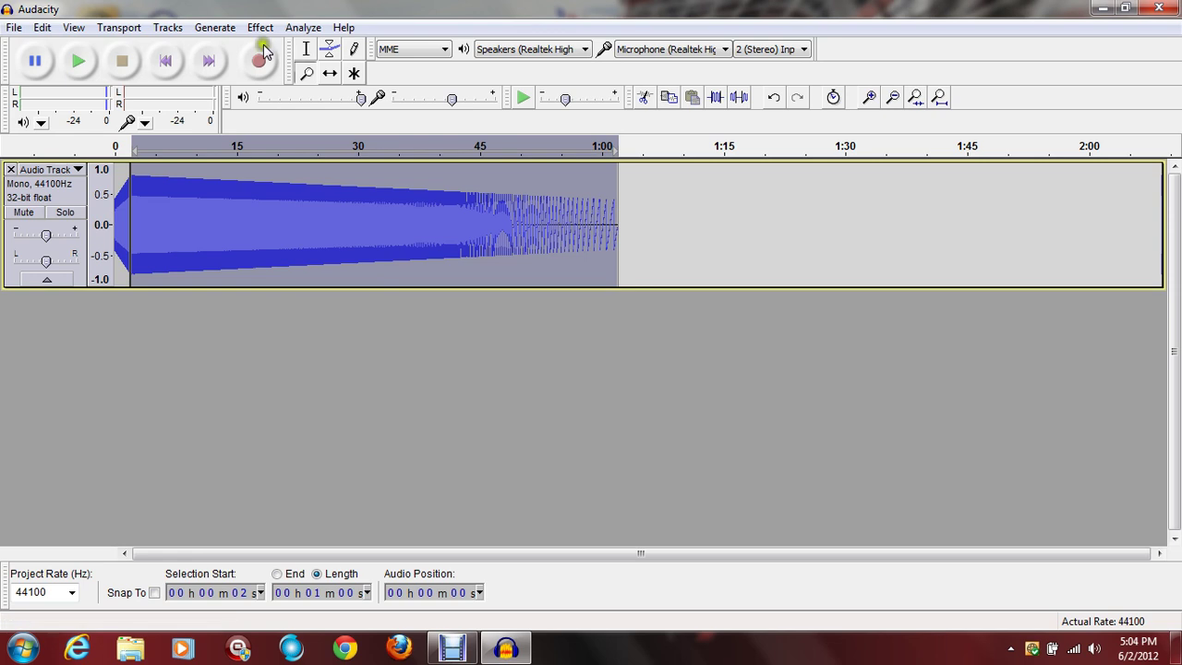
# Step: Undo the chirp that replaced the tone and start a new generated chirp with the cursor just past the tone's end
pyautogui.click(775, 98)
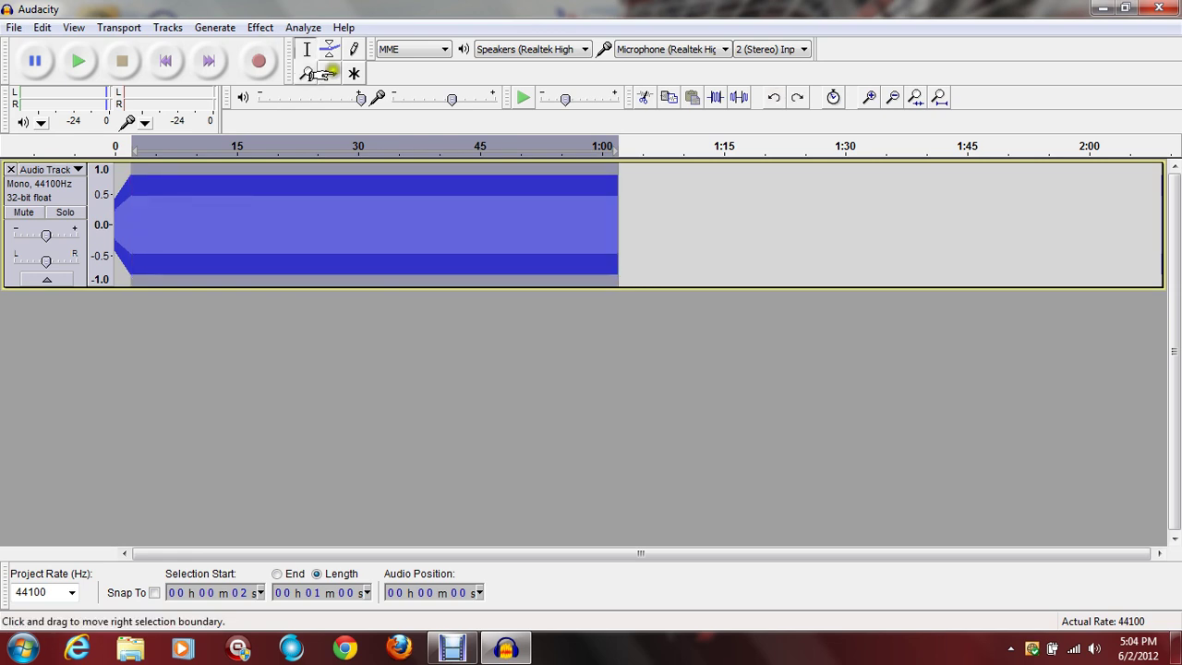
pyautogui.click(627, 264)
pyautogui.click(214, 26)
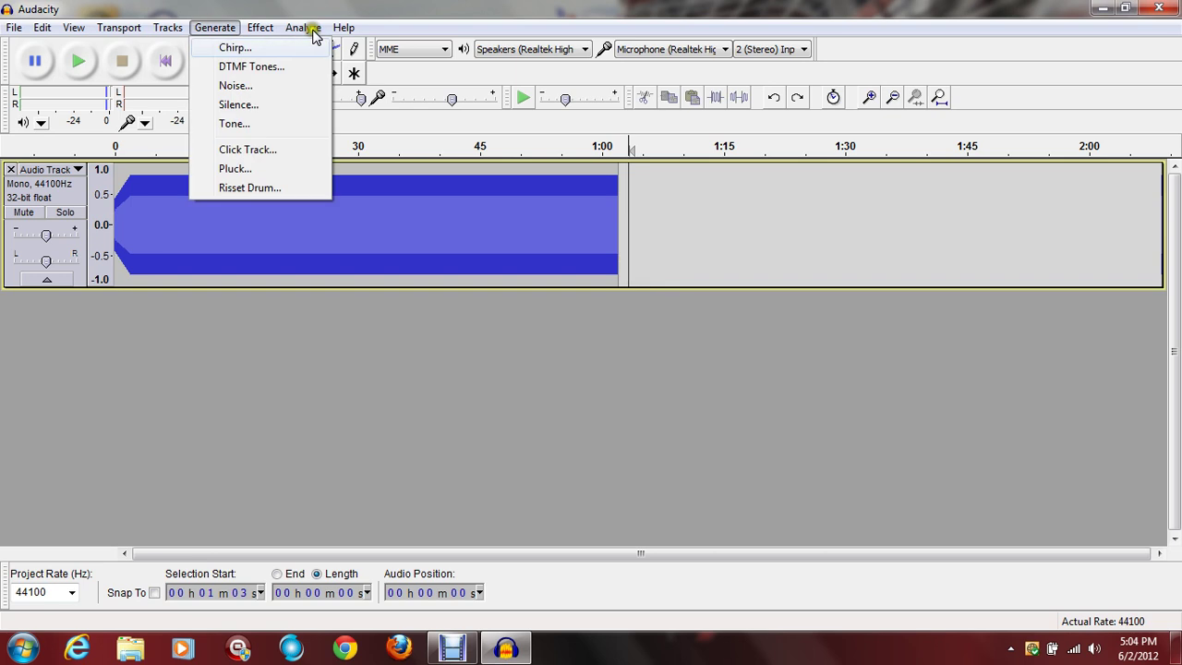
pyautogui.click(242, 47)
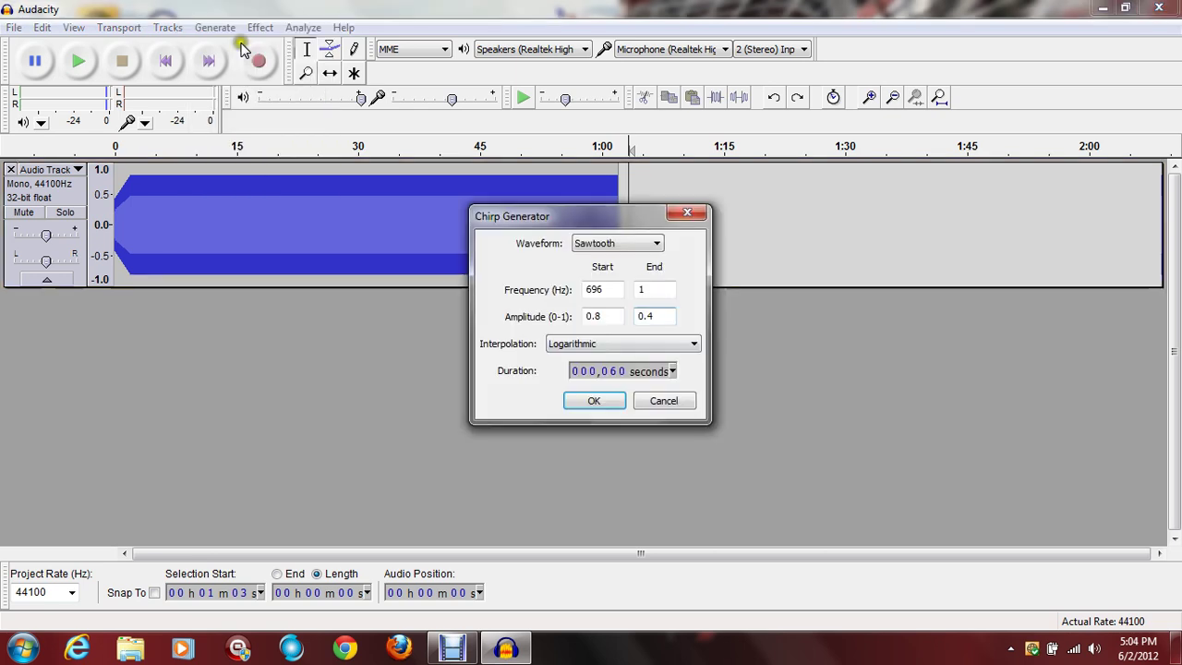
# Step: Set the chirp's end frequency to 0 Hz and its duration to 72 seconds, and generate it
pyautogui.doubleClick(651, 293)
pyautogui.write('0')
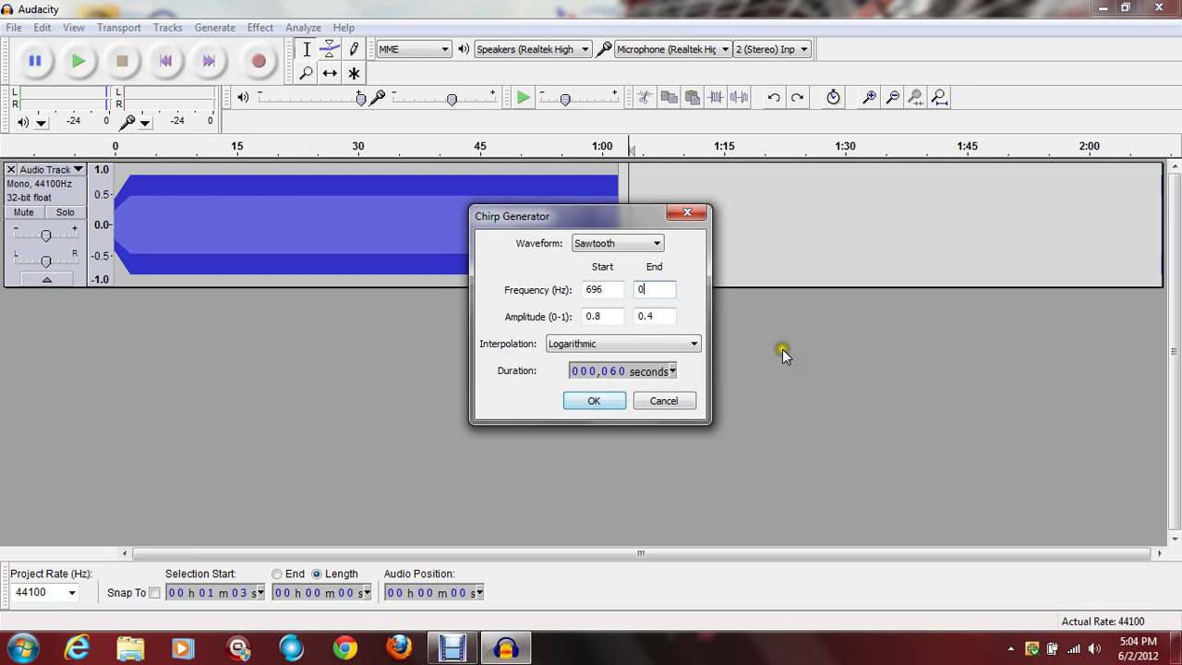
pyautogui.click(609, 372)
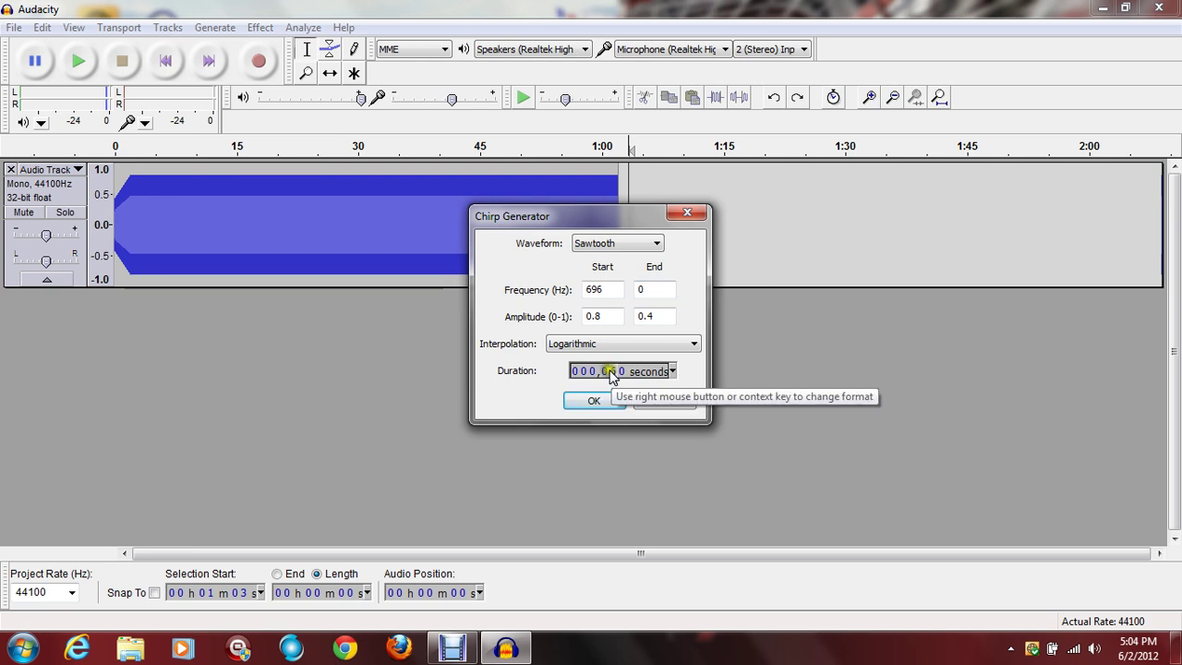
pyautogui.write('6')
pyautogui.write('72')
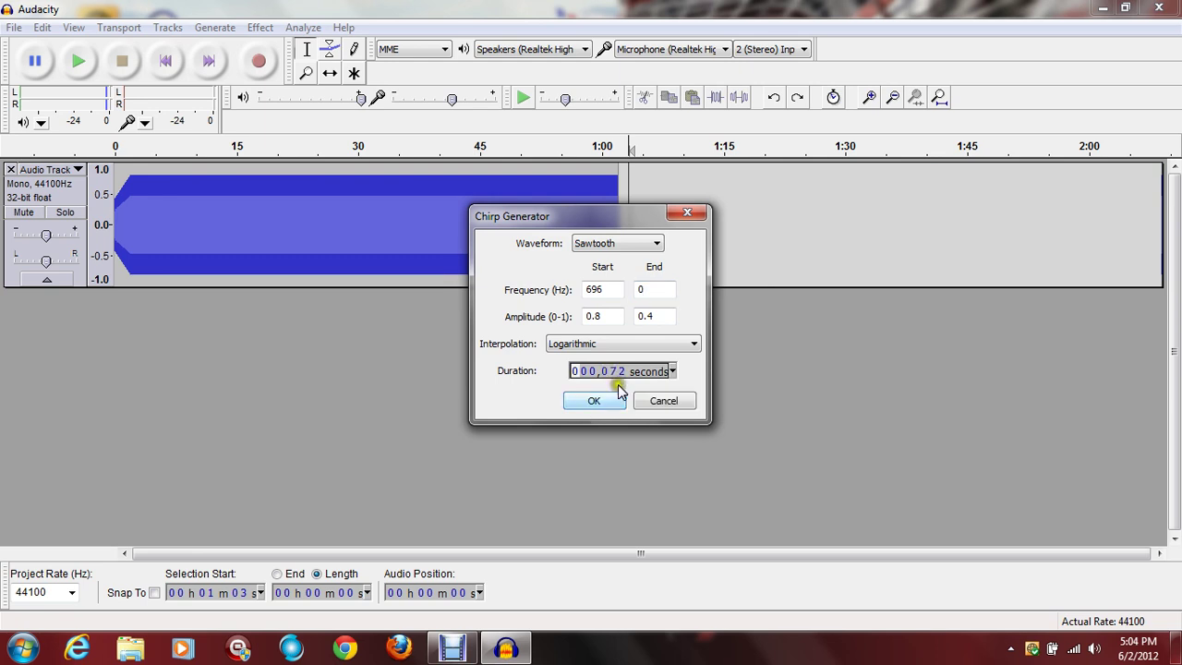
pyautogui.click(618, 399)
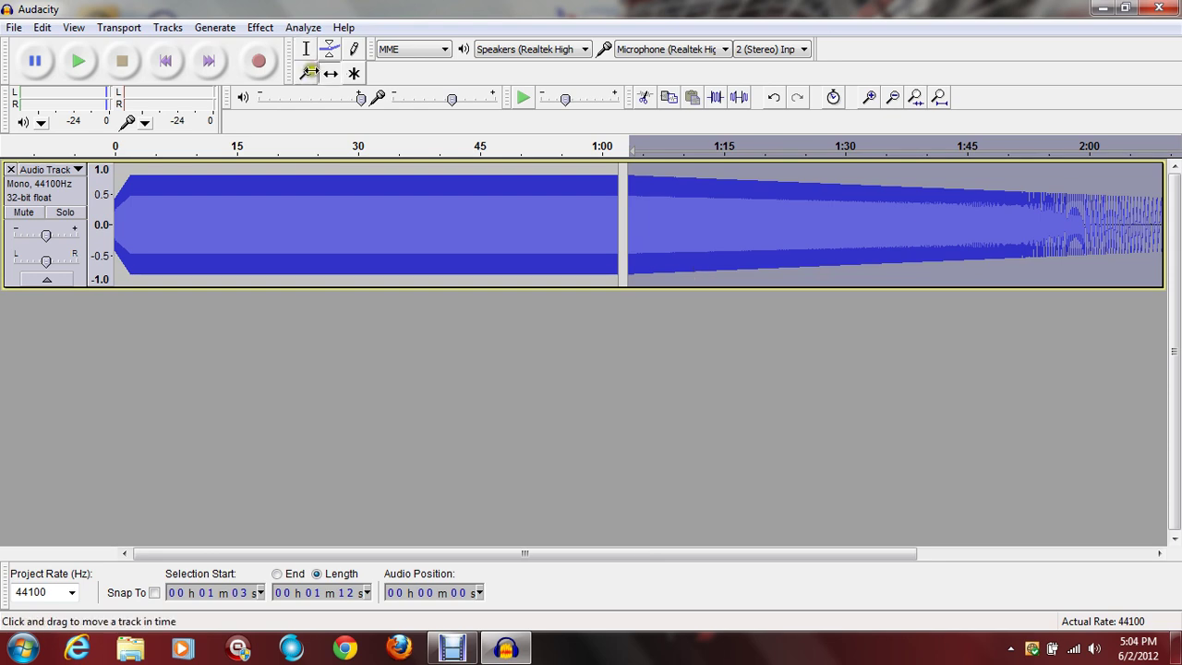
# Step: Shift the falling chirp clip back in time so that it starts directly at the end of the tone
pyautogui.moveTo(635, 213); pyautogui.dragTo(625, 214)
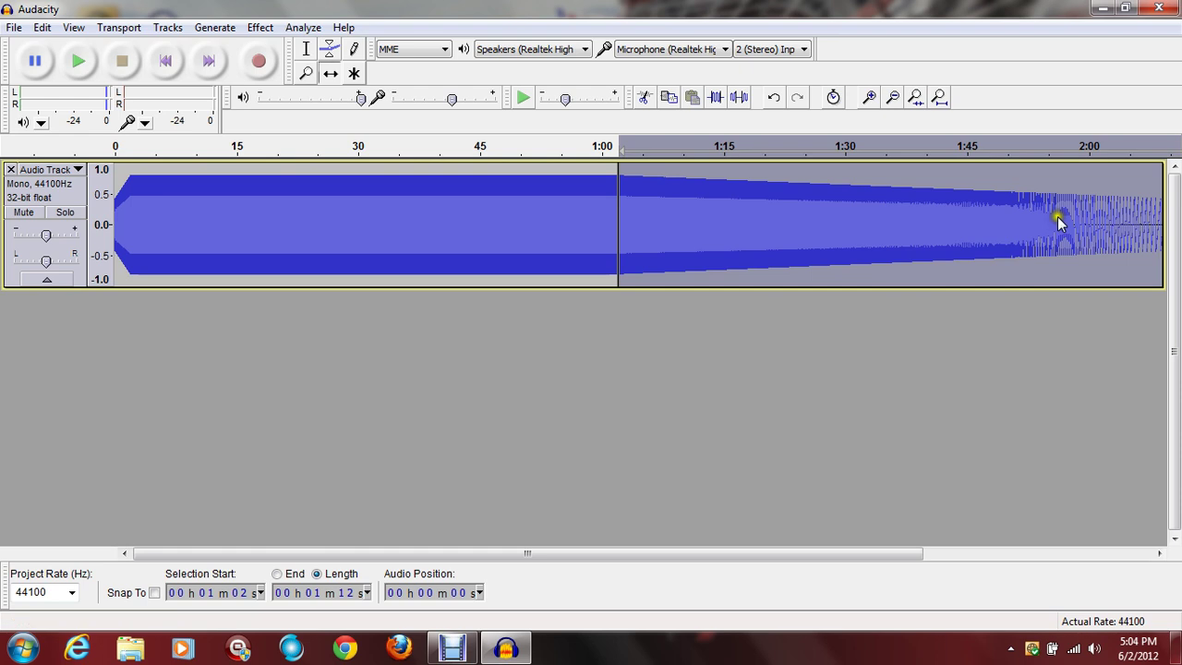
pyautogui.moveTo(304, 554); pyautogui.dragTo(518, 554)
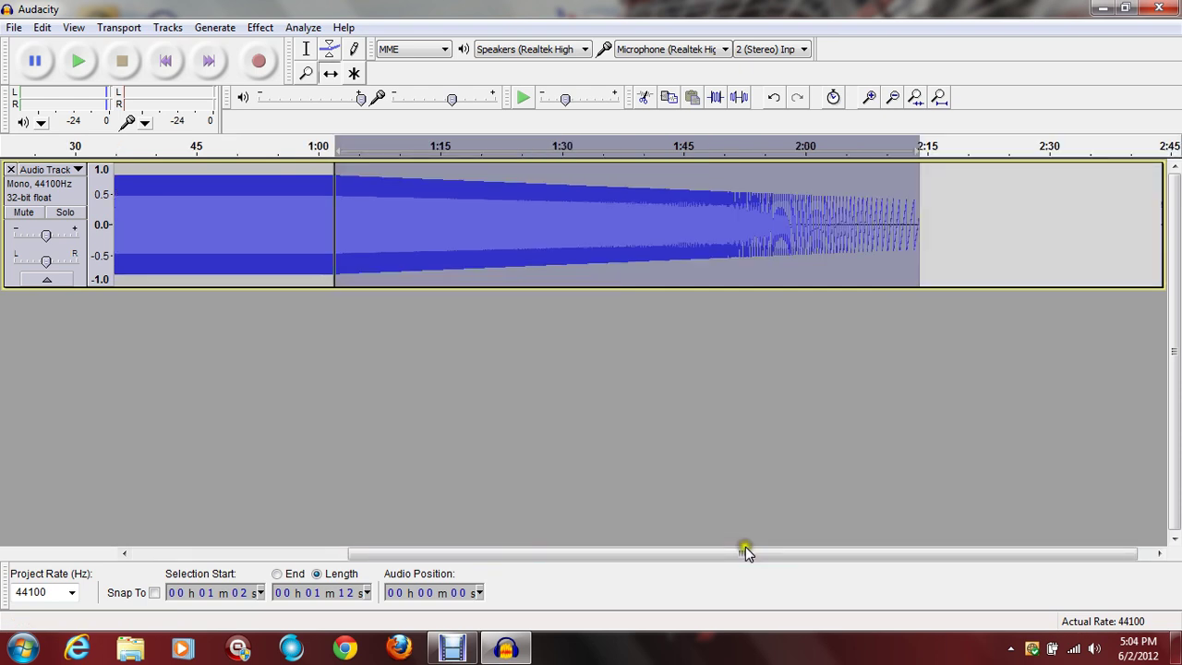
# Step: Select the end of the falling chirp from about 1:51 onward and cut it
pyautogui.click(303, 27)
pyautogui.click(585, 93)
pyautogui.moveTo(767, 240); pyautogui.dragTo(949, 266)
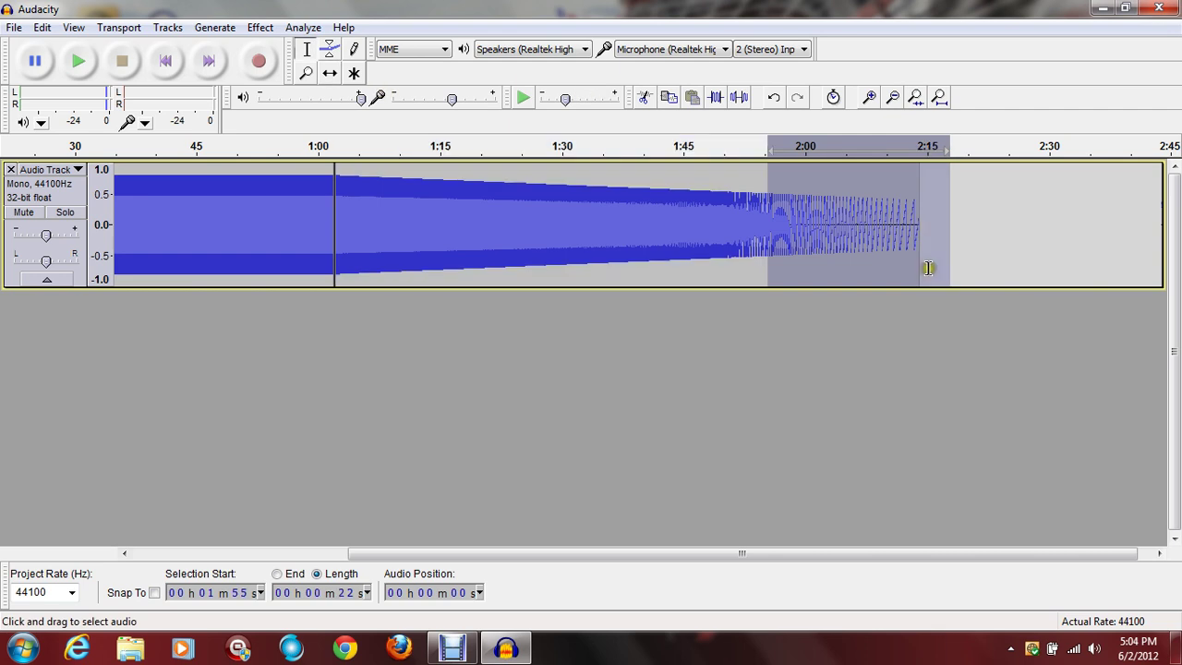
pyautogui.moveTo(767, 246); pyautogui.dragTo(951, 247)
pyautogui.doubleClick(743, 245)
pyautogui.hotkey('ctrl', 'x')
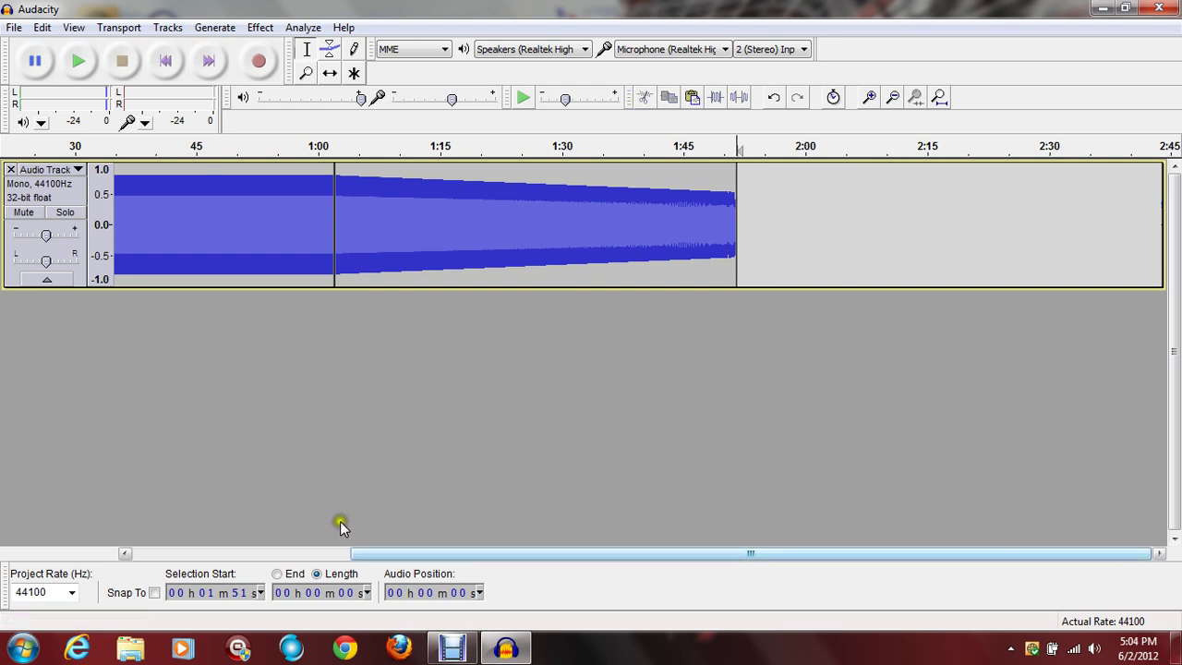
# Step: Play the track from its beginning and adjust the system volume while listening
pyautogui.click(340, 554)
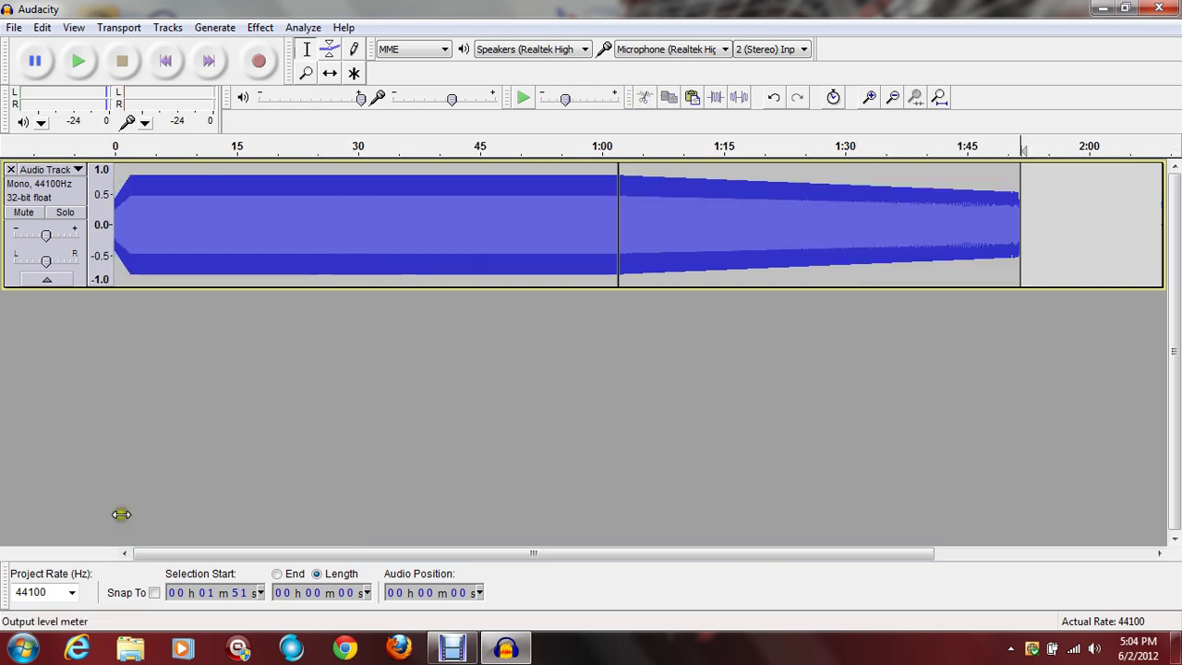
pyautogui.click(172, 66)
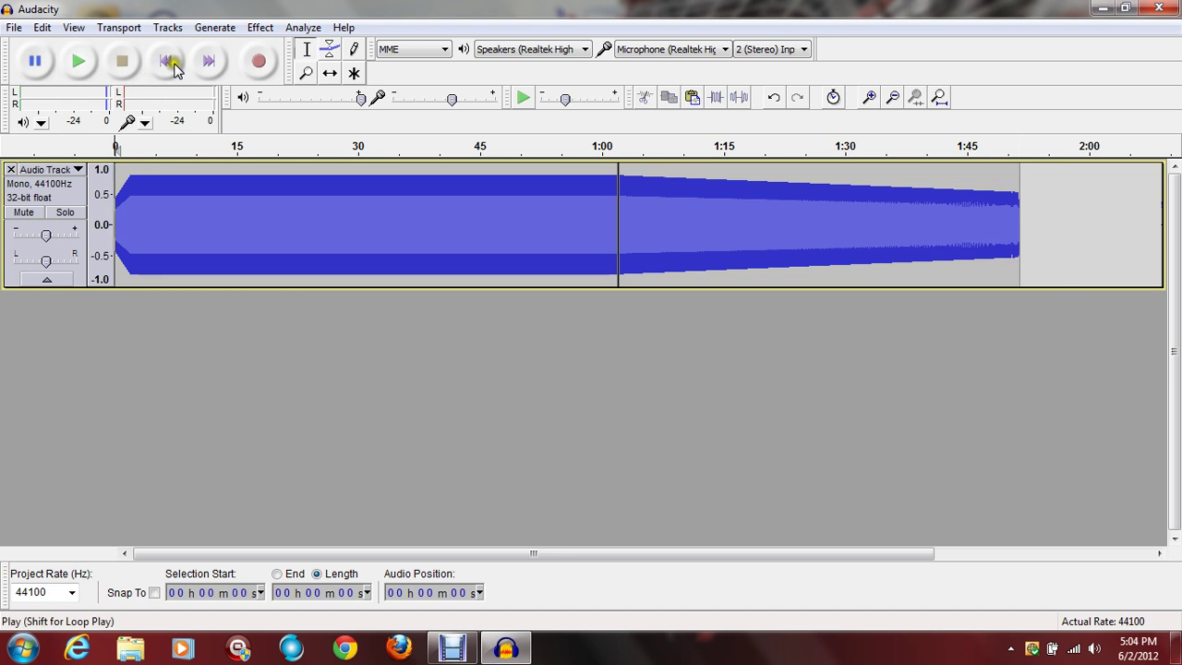
pyautogui.click(76, 65)
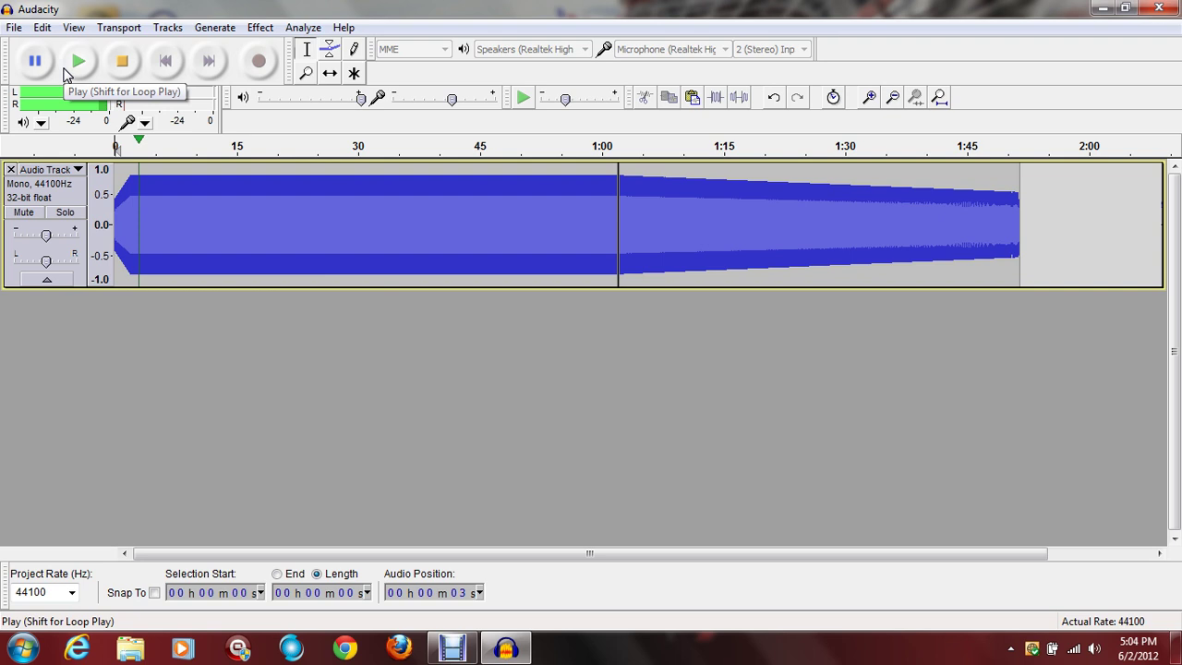
pyautogui.press('XF86AudioRaiseVolume')
pyautogui.press('XF86AudioLowerVolume')
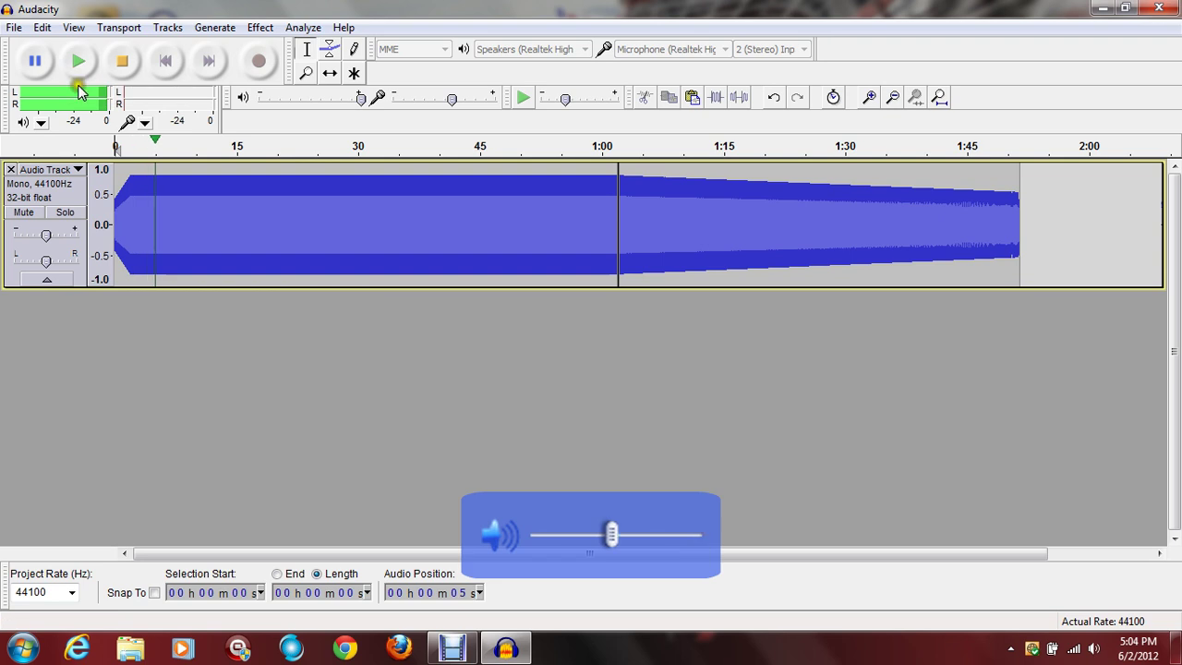
pyautogui.press('XF86AudioRaiseVolume')
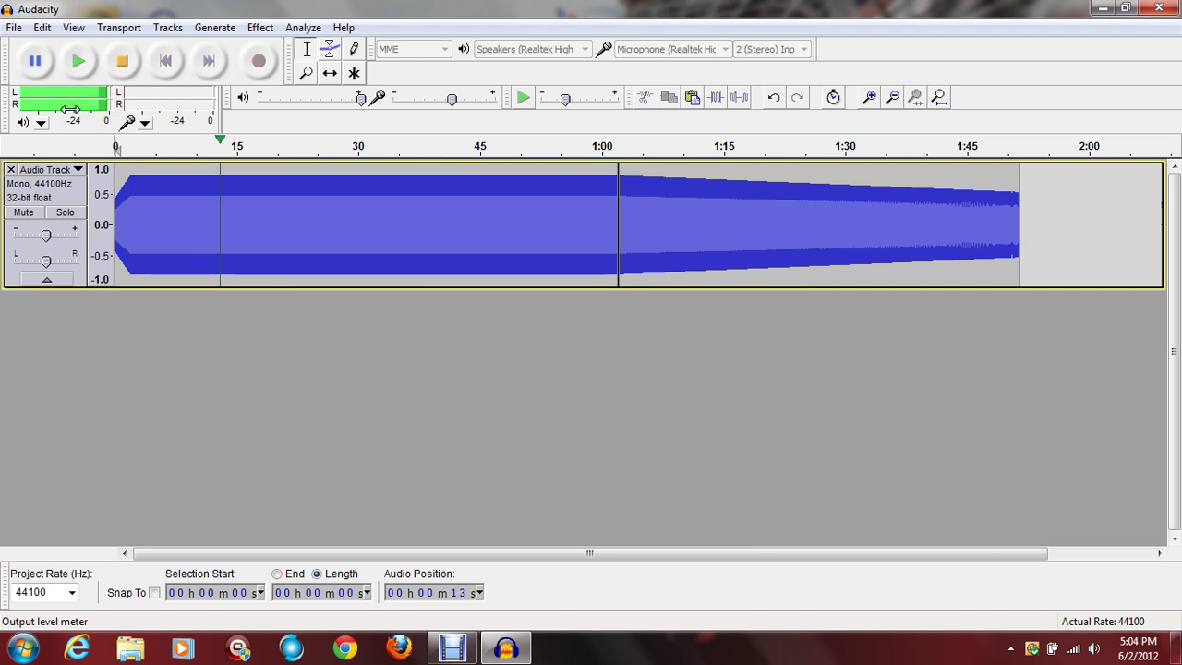
# Step: Listen to the falling chirp from about 1:02, where it joins the tone, and stop playback
pyautogui.click(189, 112)
pyautogui.click(623, 146)
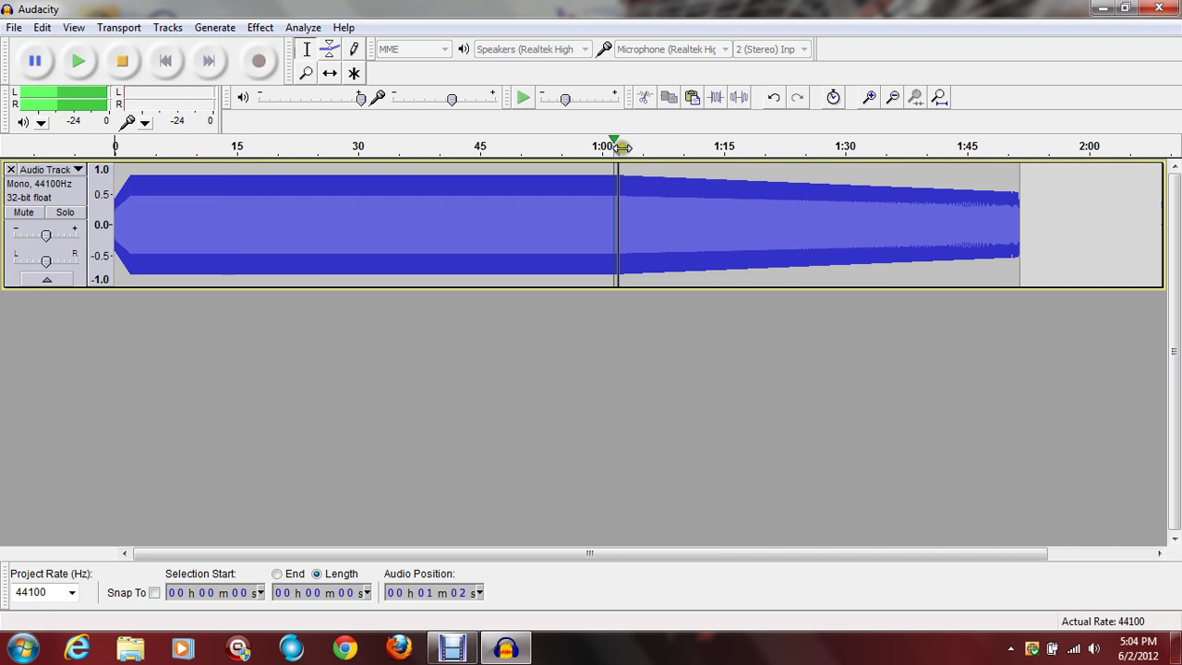
pyautogui.click(562, 175)
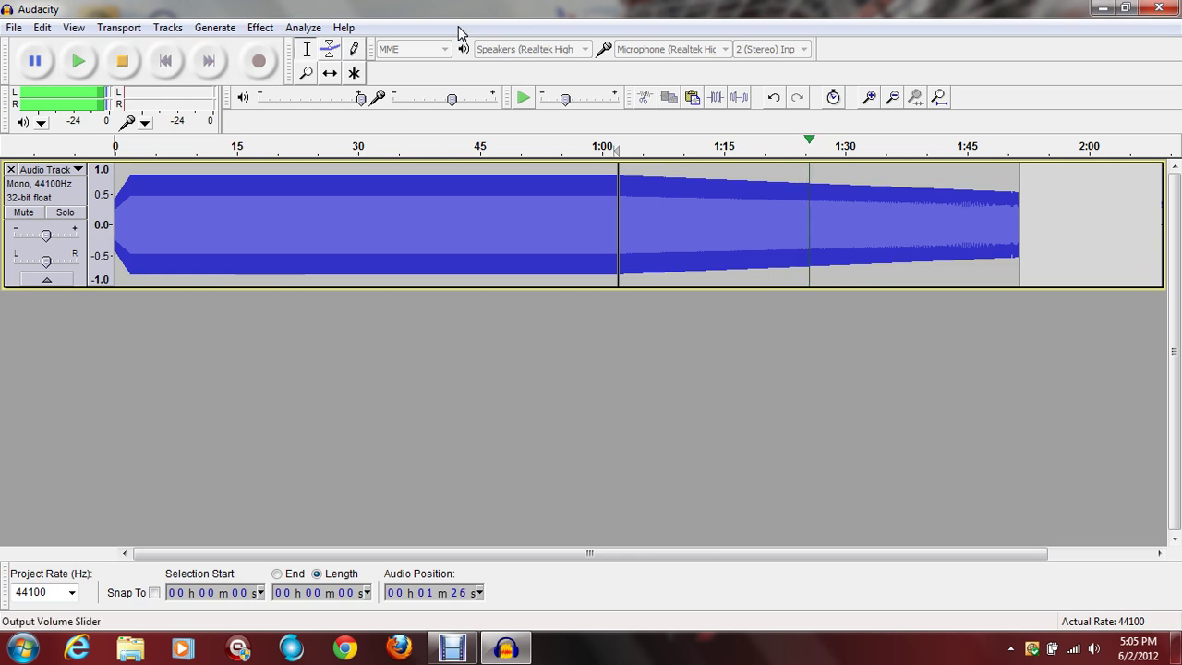
pyautogui.click(121, 61)
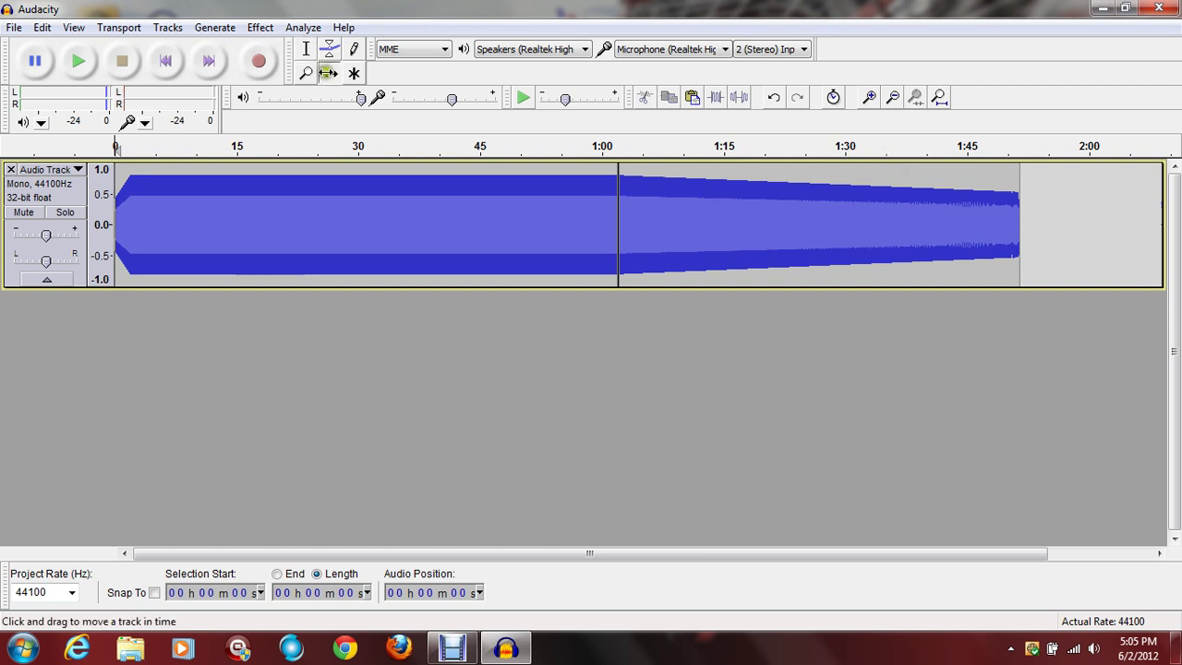
# Step: Select the falling chirp from about 1:35 to past its end and cut that section
pyautogui.click(328, 73)
pyautogui.click(305, 49)
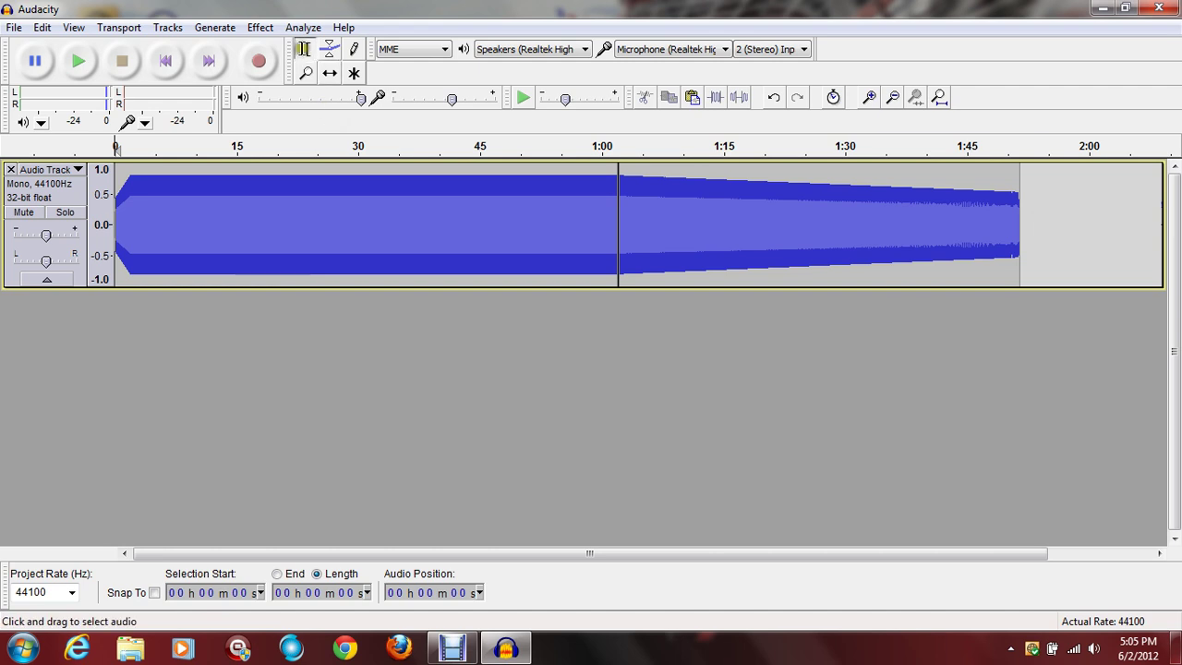
pyautogui.moveTo(879, 192); pyautogui.dragTo(1043, 192)
pyautogui.moveTo(883, 218); pyautogui.dragTo(877, 219)
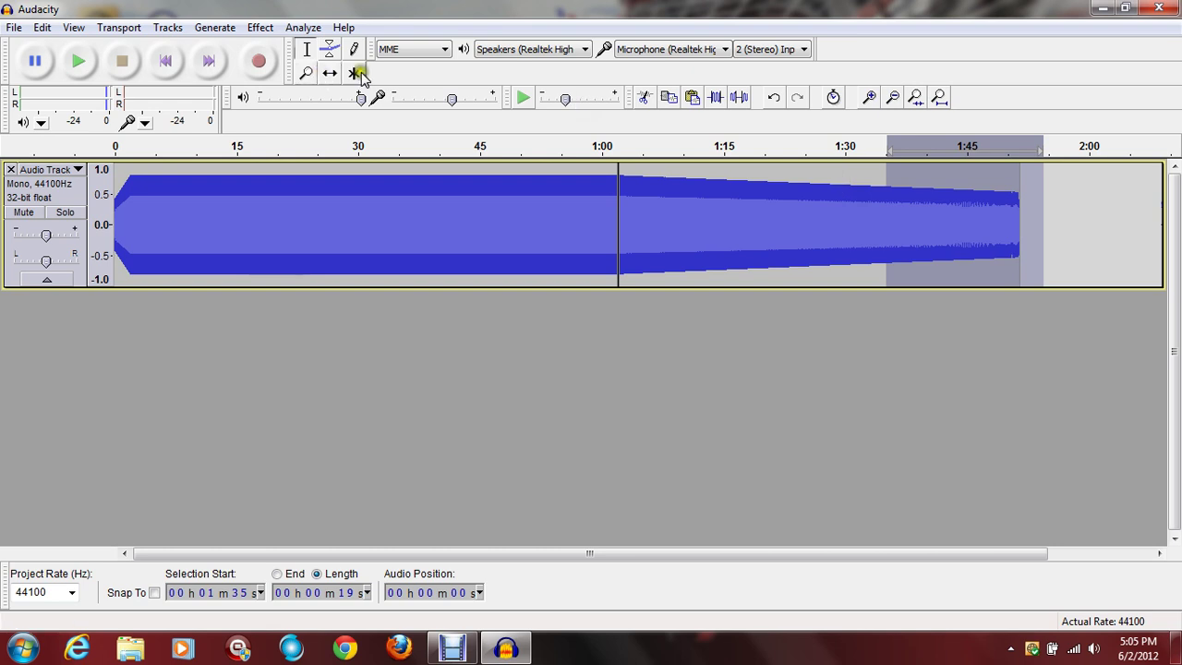
pyautogui.click(633, 98)
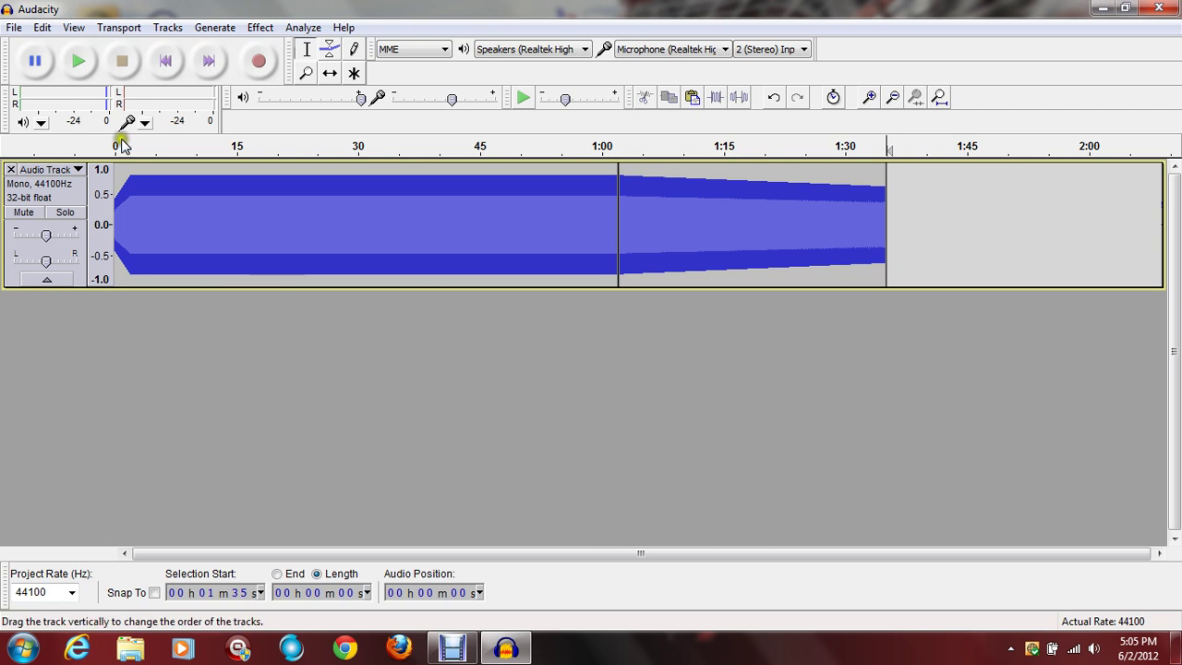
# Step: Select the whole trimmed track, duplicate it into a second track, and clear the selection
pyautogui.click(80, 193)
pyautogui.click(42, 27)
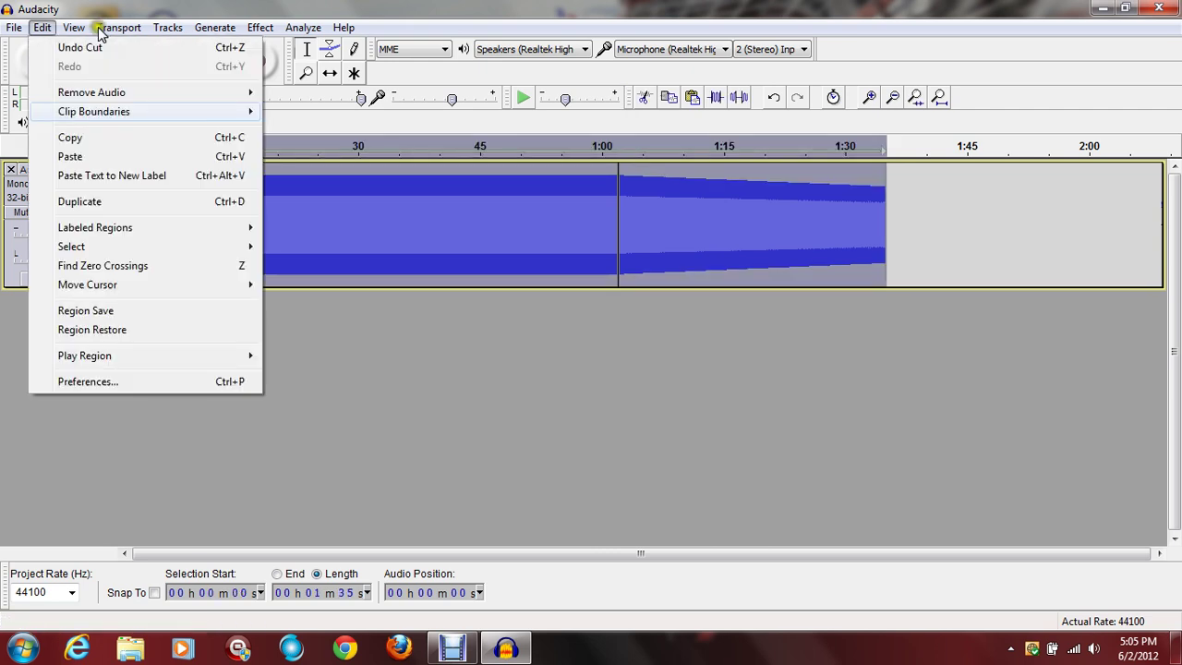
pyautogui.click(84, 156)
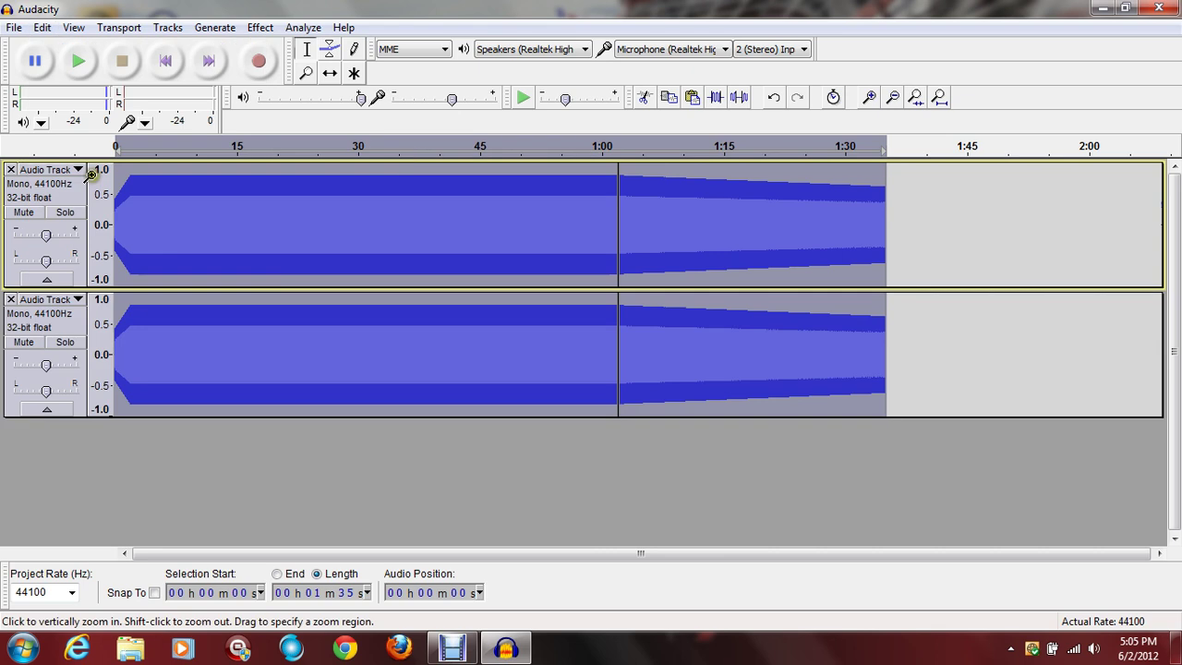
pyautogui.hotkey('ctrl', 'shift', 'a')
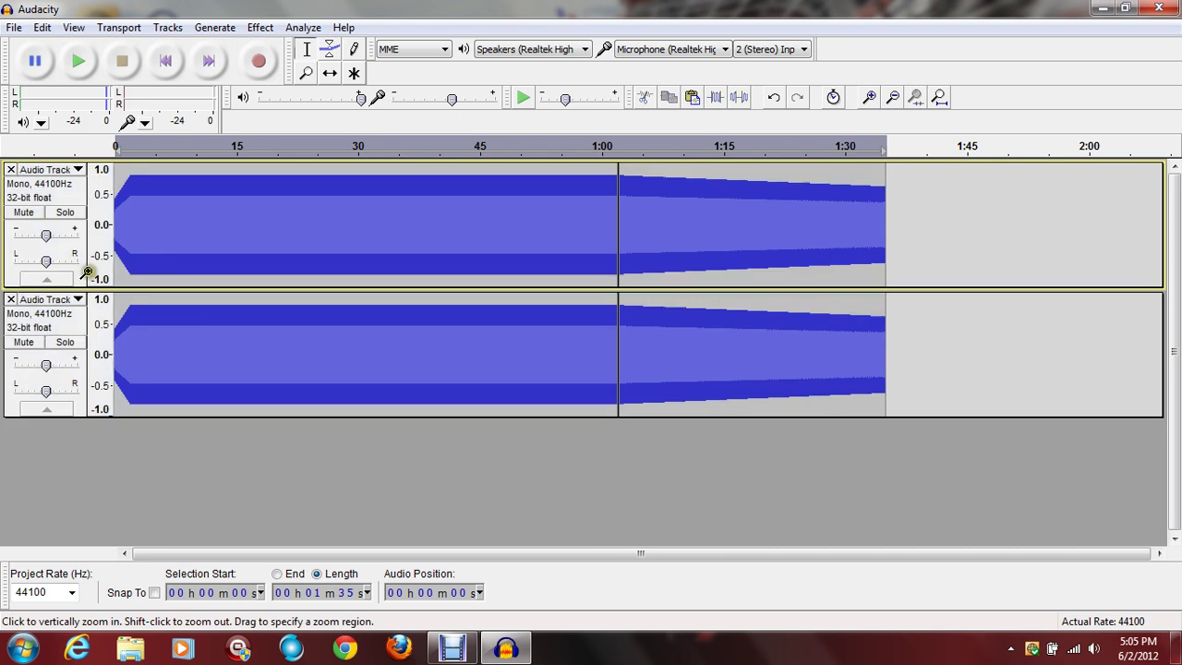
# Step: Lower the pitch of the whole second track by 5 semitones with Change Pitch
pyautogui.click(62, 334)
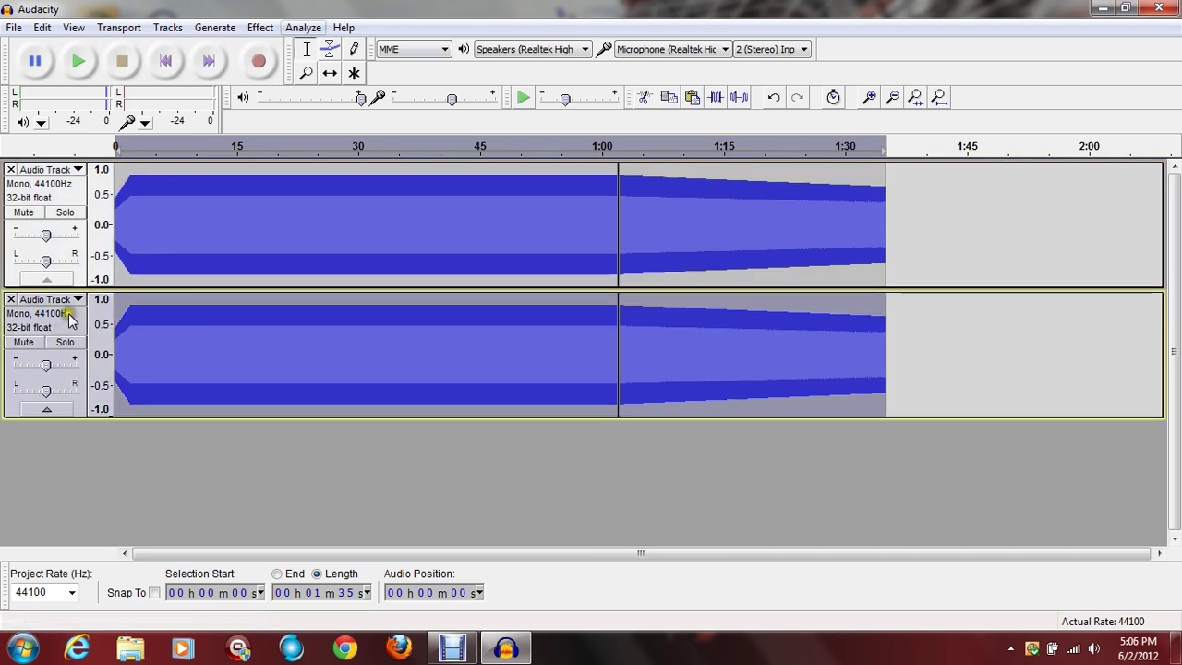
pyautogui.click(260, 27)
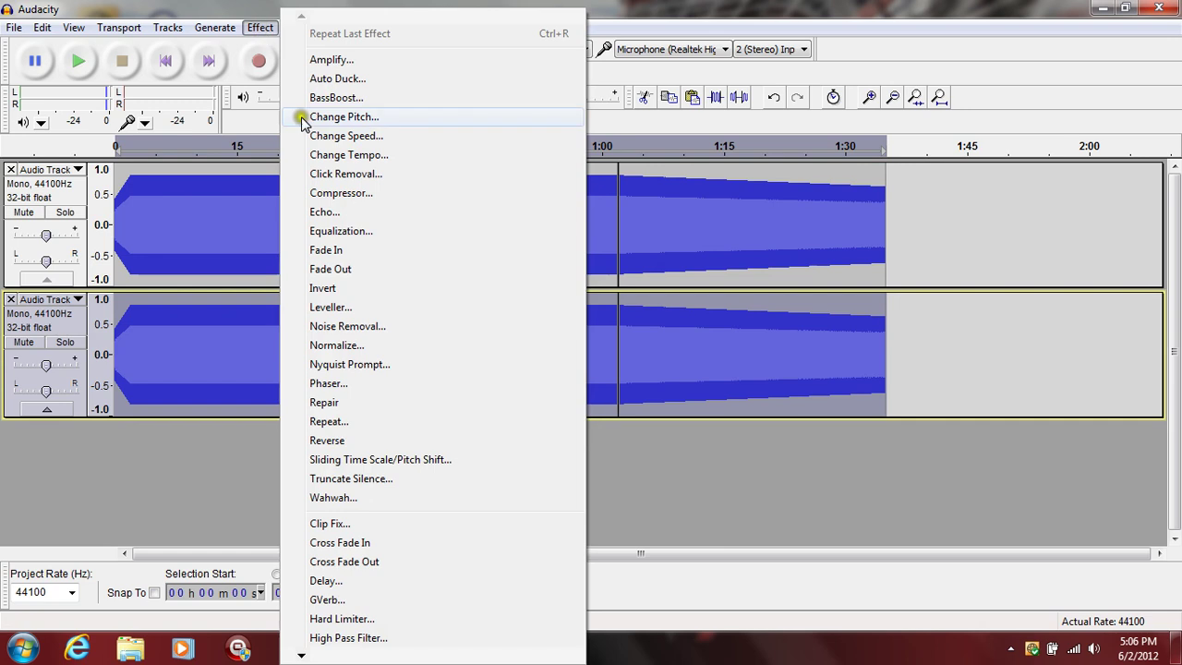
pyautogui.click(344, 117)
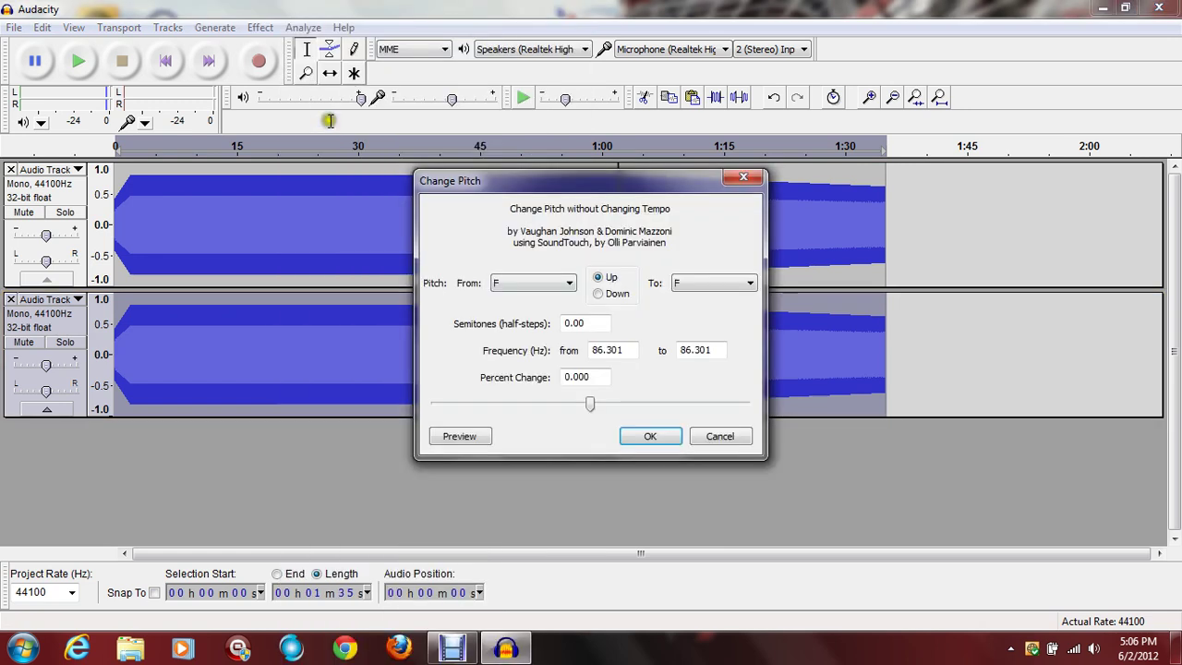
pyautogui.click(569, 323)
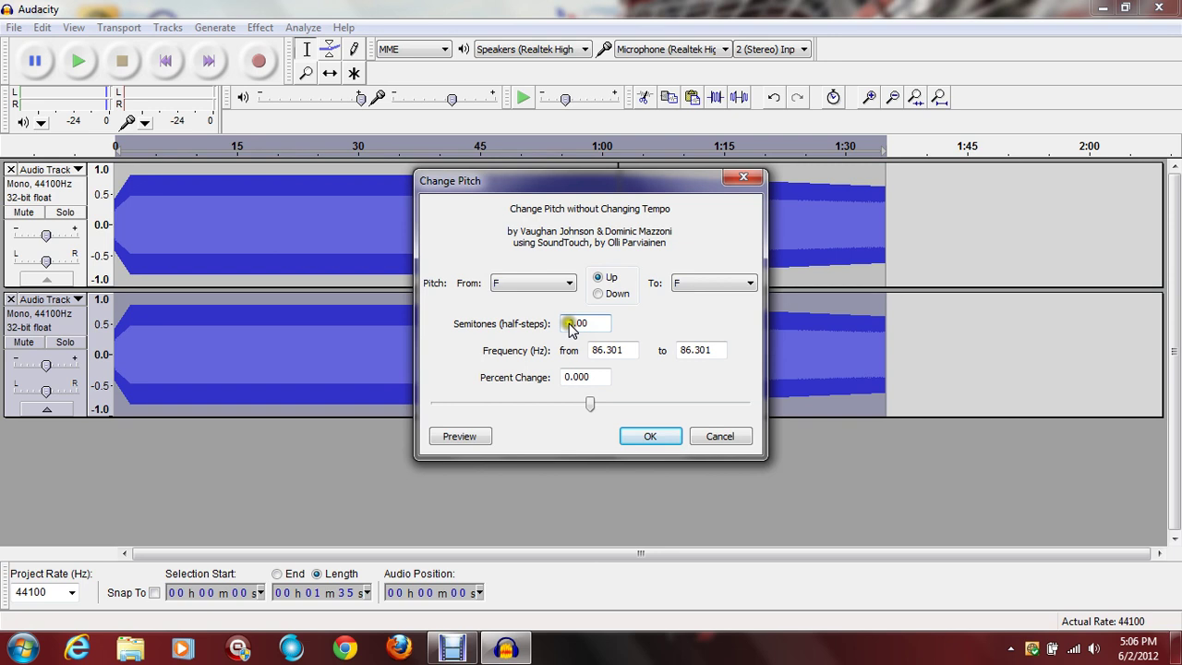
pyautogui.write('-')
pyautogui.click(570, 323)
pyautogui.write('5')
pyautogui.click(631, 409)
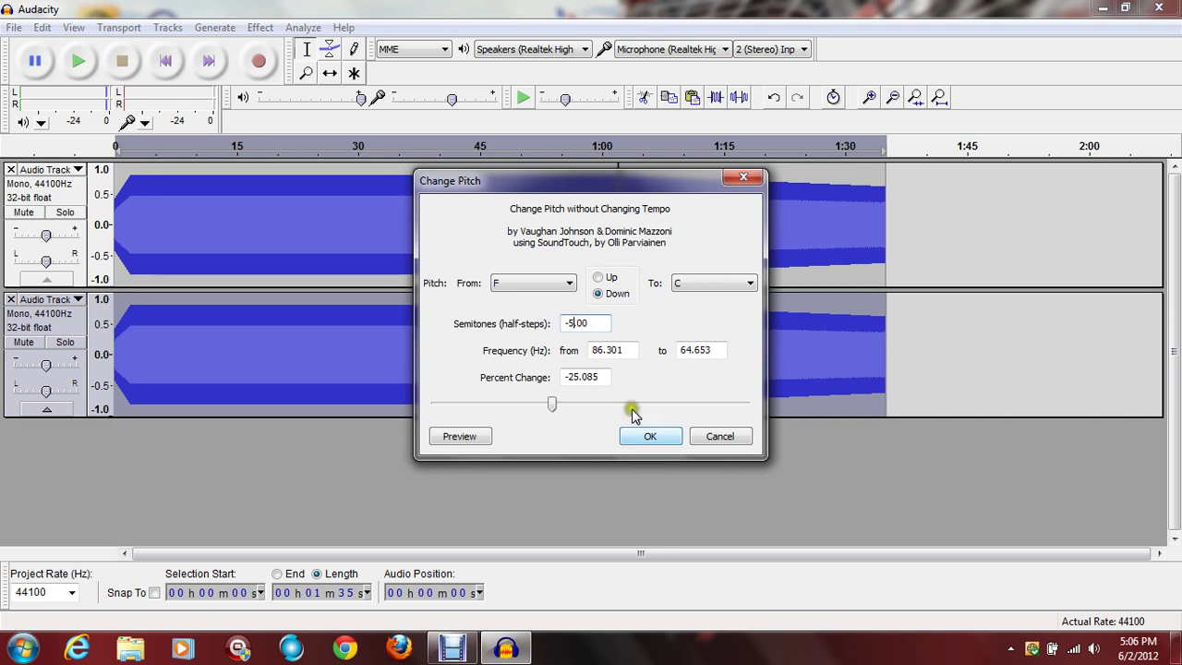
pyautogui.click(648, 436)
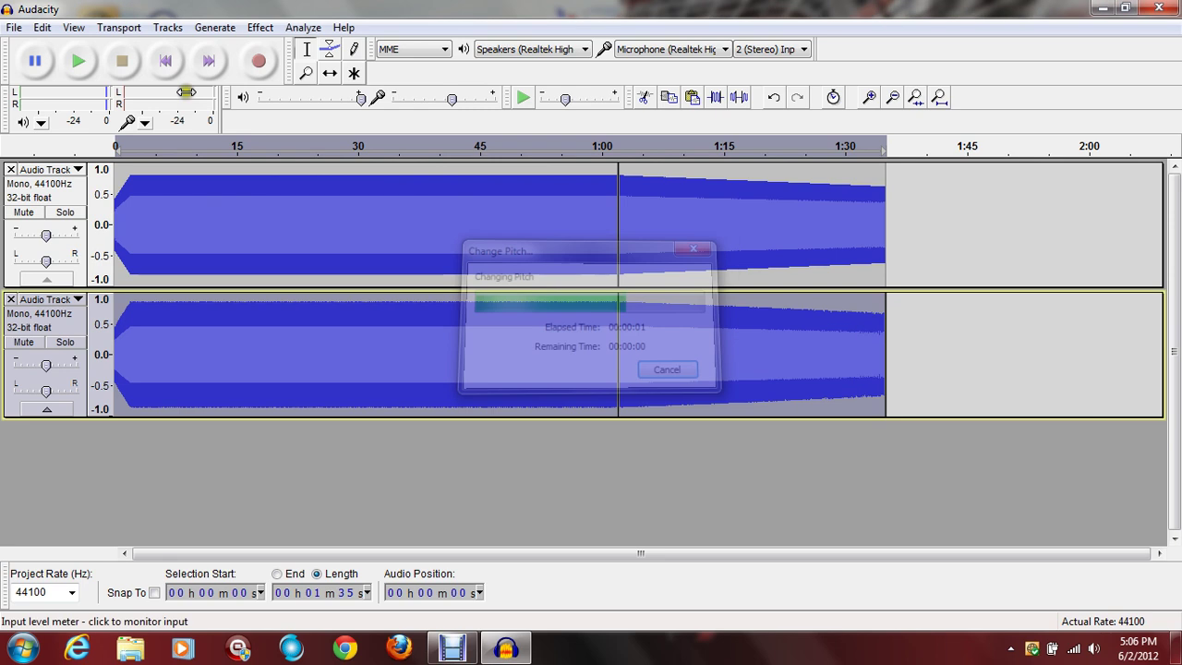
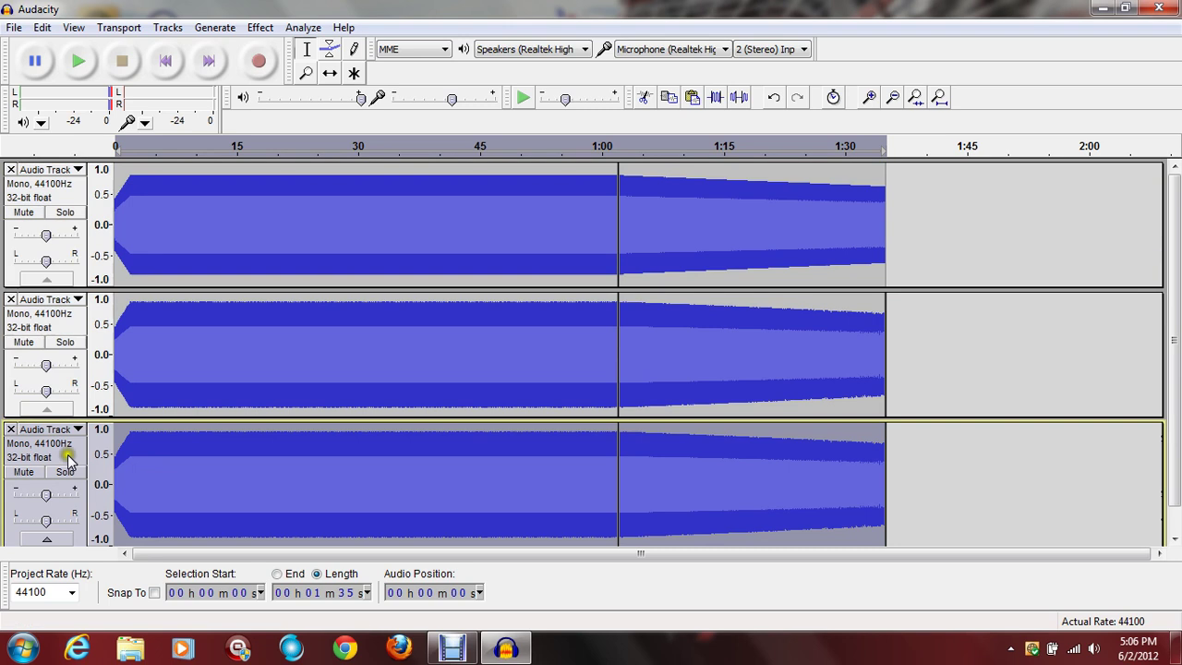
# Step: Lower the pitch of the whole third track by 12 semitones with Change Pitch
pyautogui.click(260, 26)
pyautogui.click(344, 117)
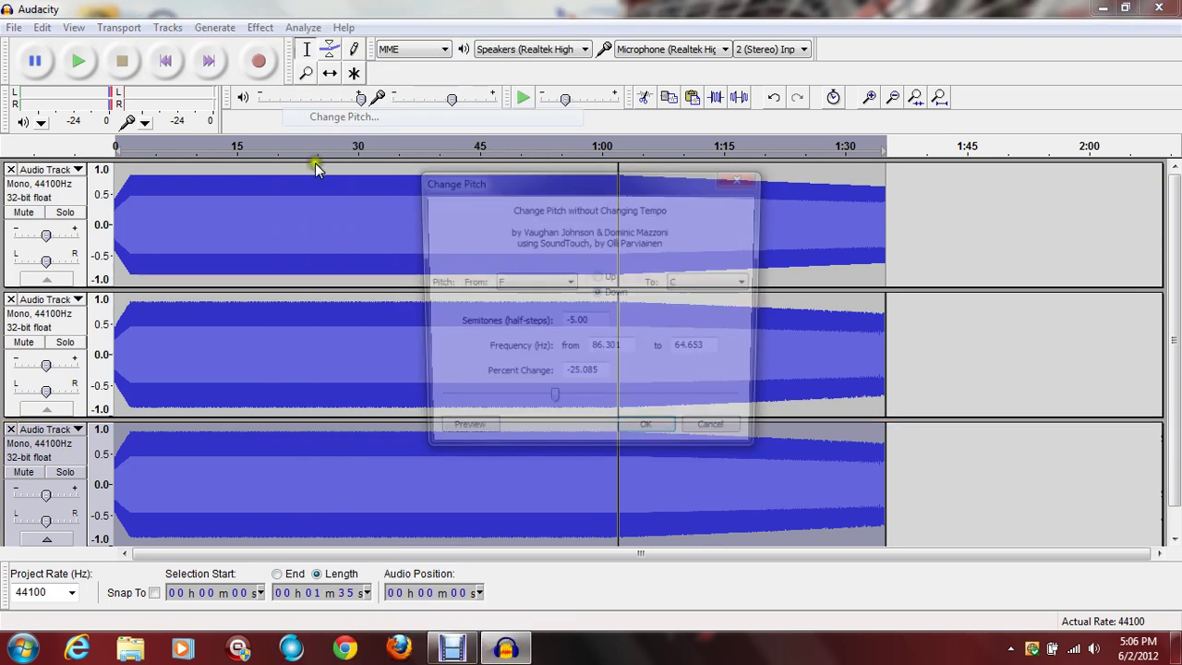
pyautogui.click(572, 323)
pyautogui.press('BackSpace')
pyautogui.write('-12')
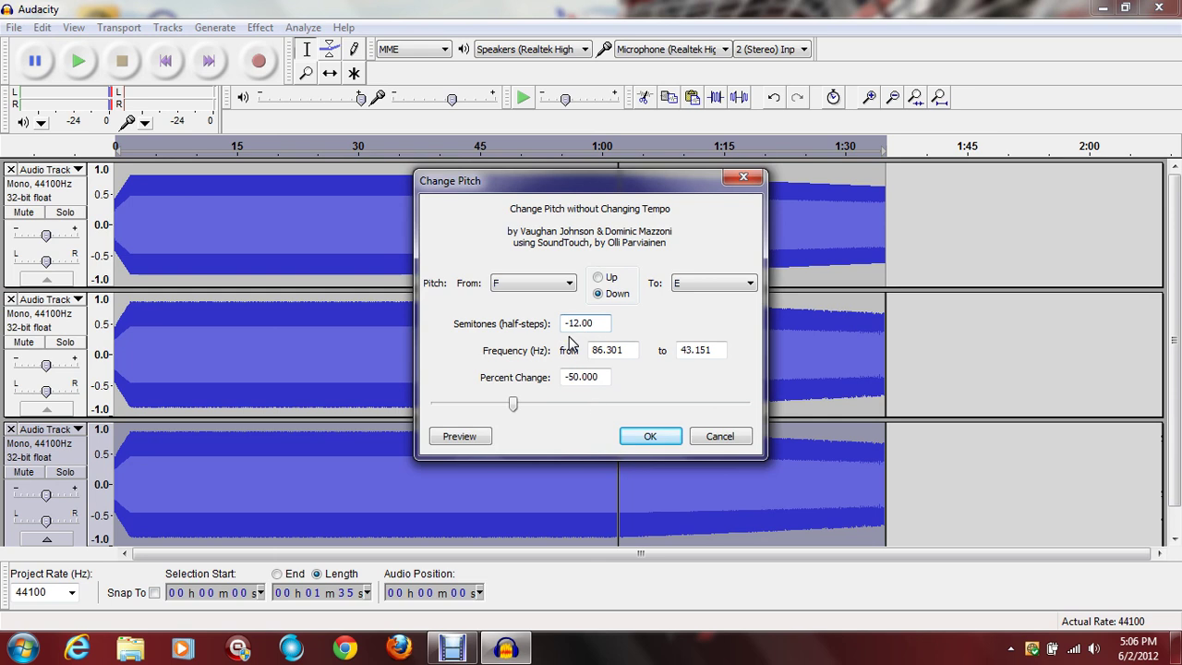
pyautogui.click(660, 432)
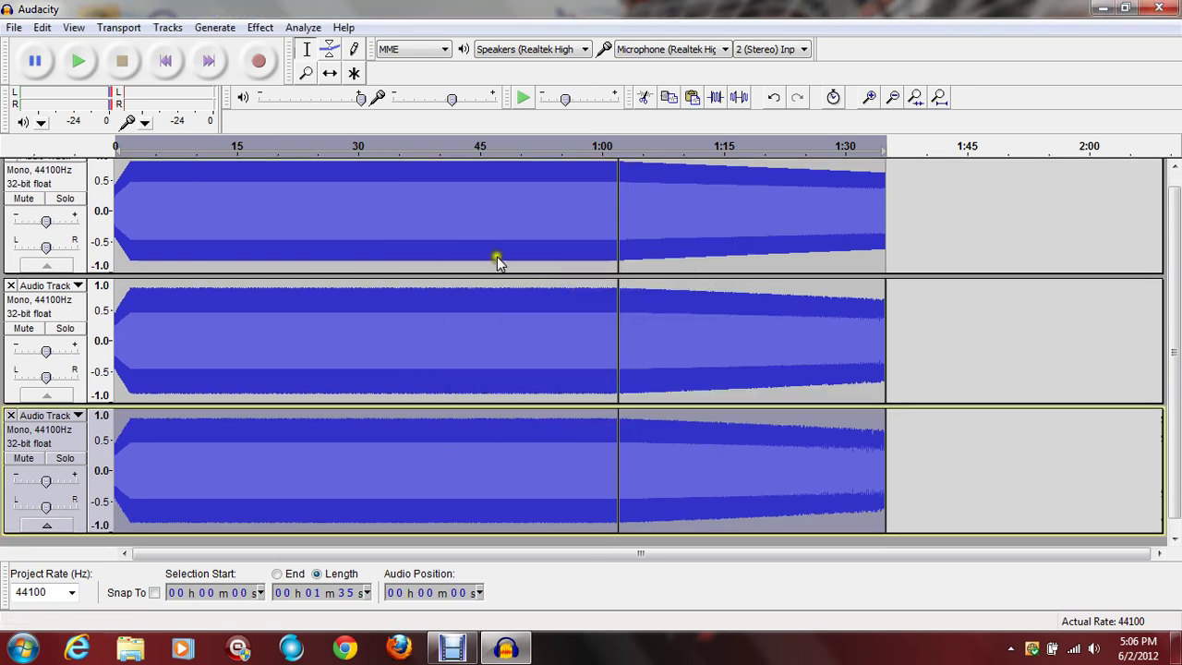
# Step: Play the three tracks while slightly lowering the third track's gain, listen again from about 1:02, and stop playback
pyautogui.click(79, 61)
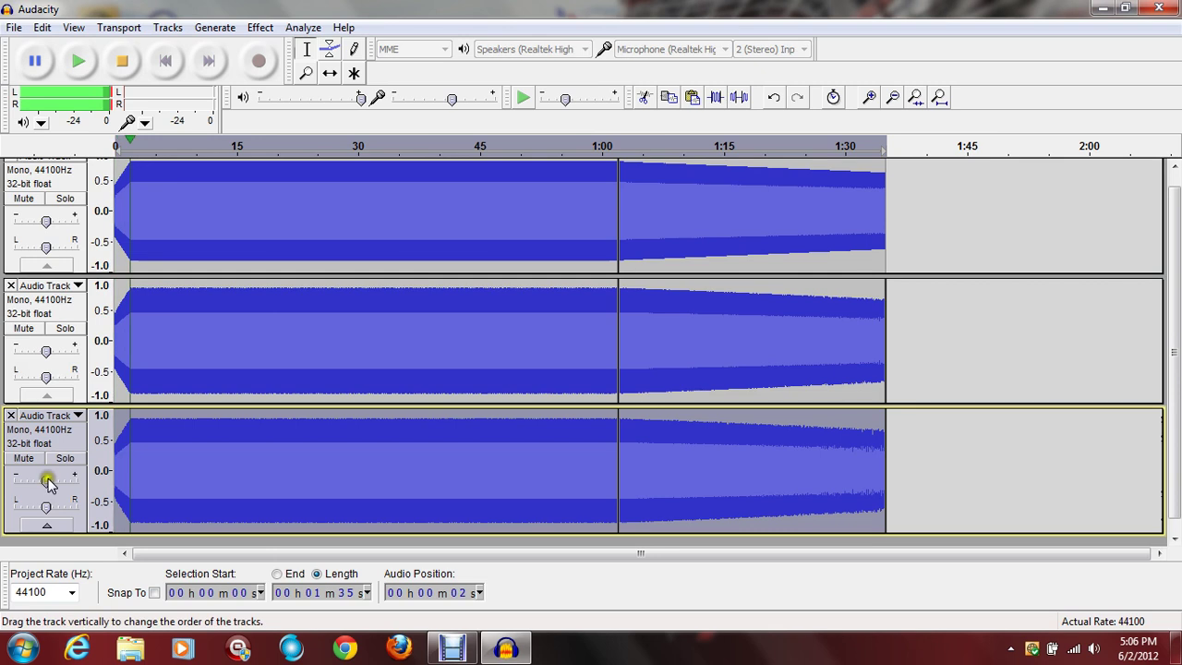
pyautogui.moveTo(48, 489)
pyautogui.moveTo(48, 487); pyautogui.dragTo(41, 484)
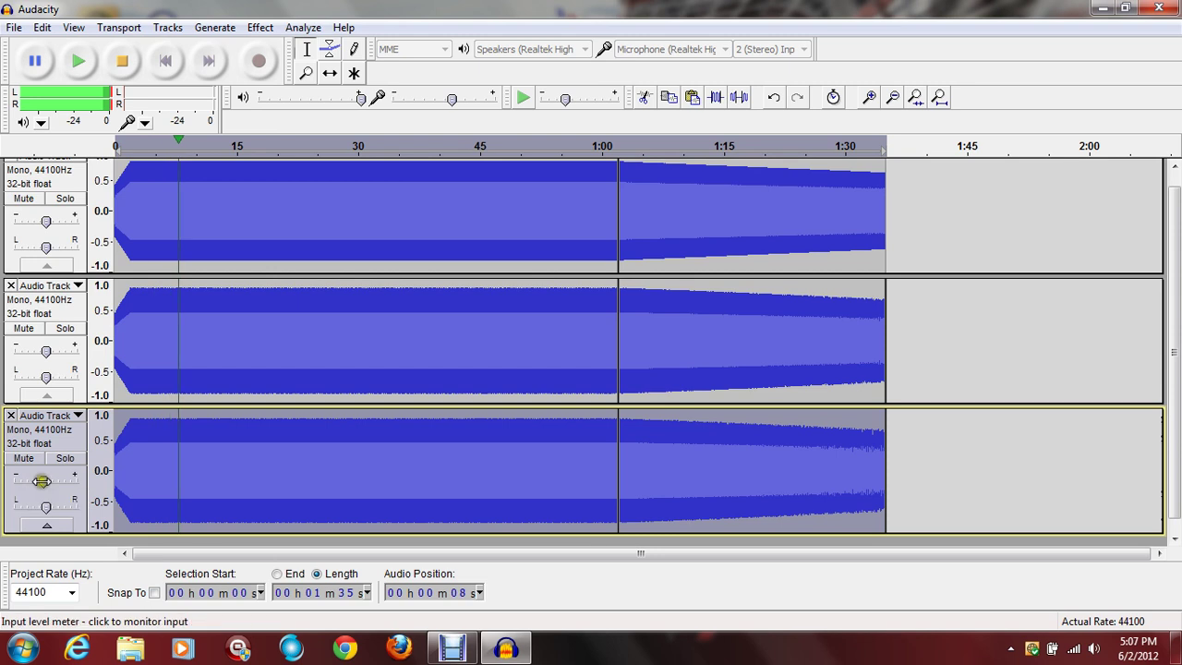
pyautogui.click(619, 147)
pyautogui.click(618, 145)
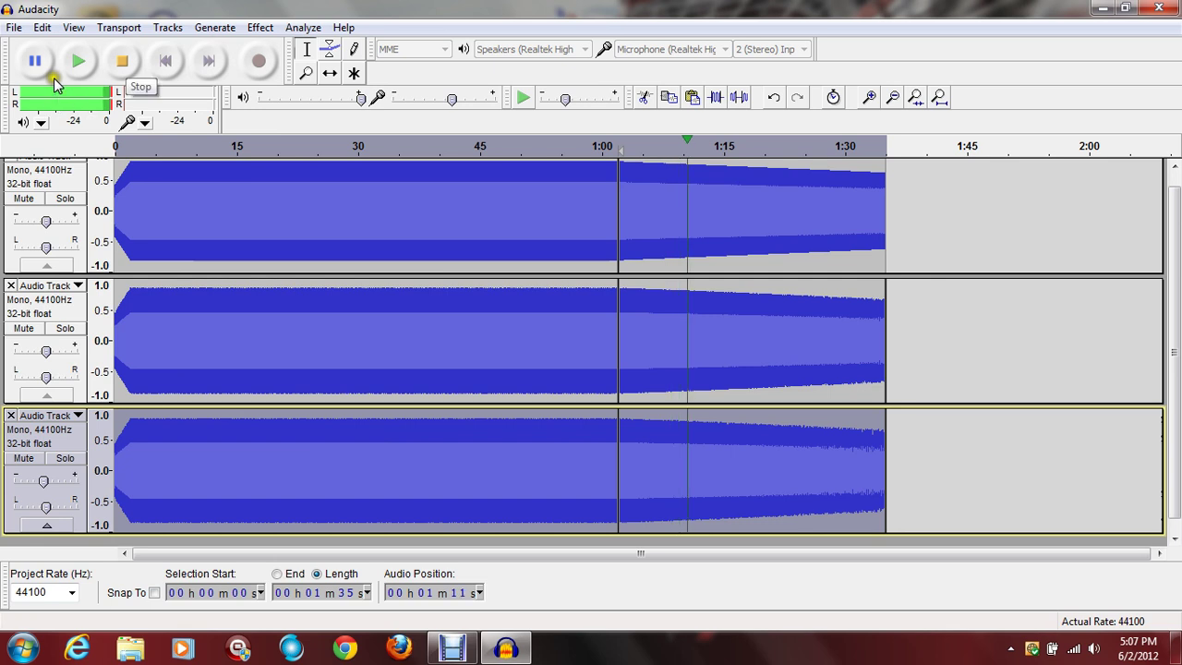
pyautogui.press('space')
# Step: Select the falling chirp on all three tracks from about 1:02 to past its end and apply Fade Out
pyautogui.moveTo(795, 212); pyautogui.dragTo(972, 341)
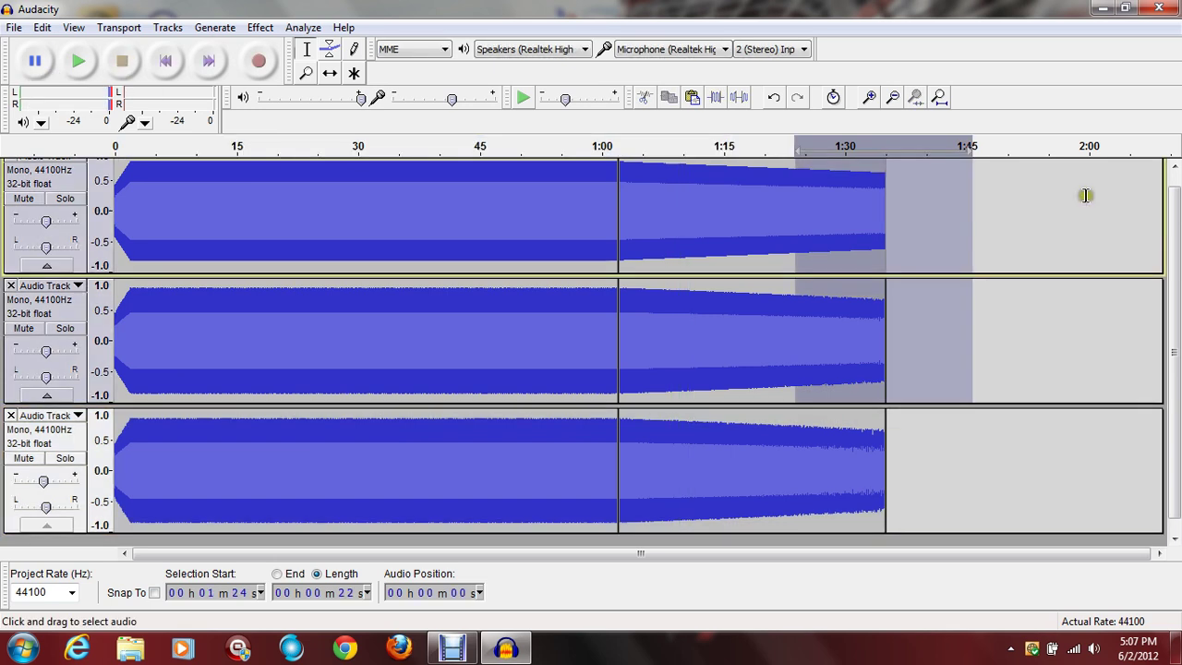
pyautogui.moveTo(1085, 194); pyautogui.dragTo(619, 475)
pyautogui.hotkey('alt', 'g')
pyautogui.click(260, 27)
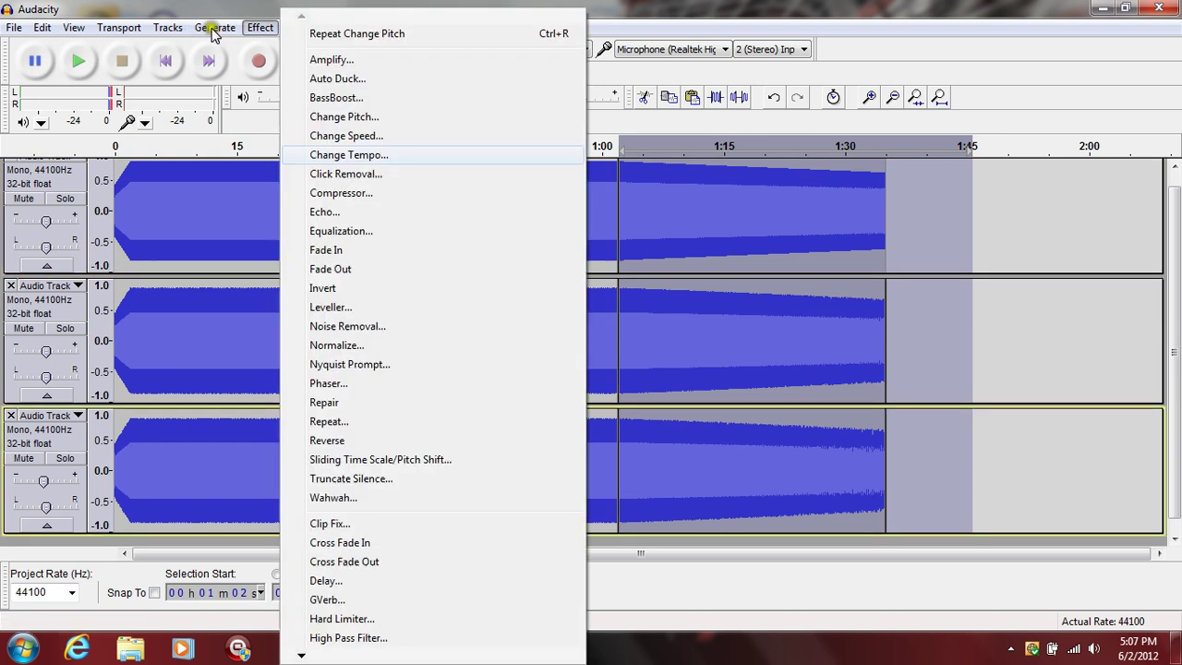
pyautogui.click(429, 274)
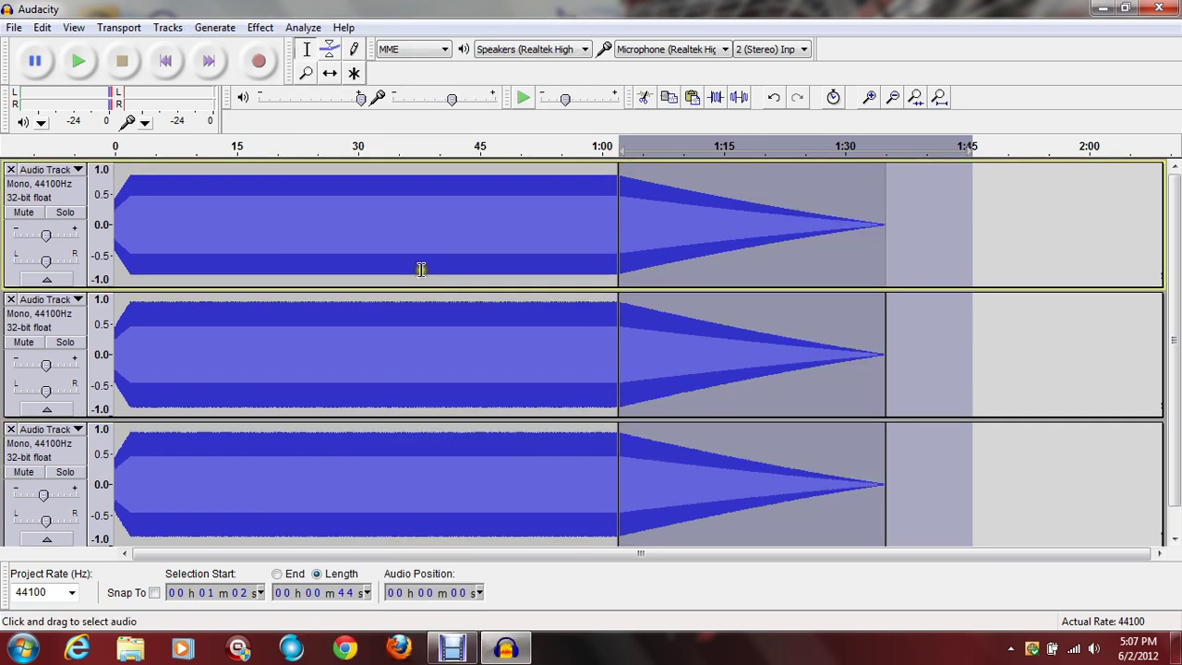
# Step: Select the rising chirp in about the first 2 seconds of all three tracks and apply Fade In
pyautogui.moveTo(116, 175)
pyautogui.mouseDown()
pyautogui.moveTo(127, 173)
pyautogui.moveTo(108, 297)
pyautogui.moveTo(109, 411)
pyautogui.moveTo(132, 466)
pyautogui.mouseUp()
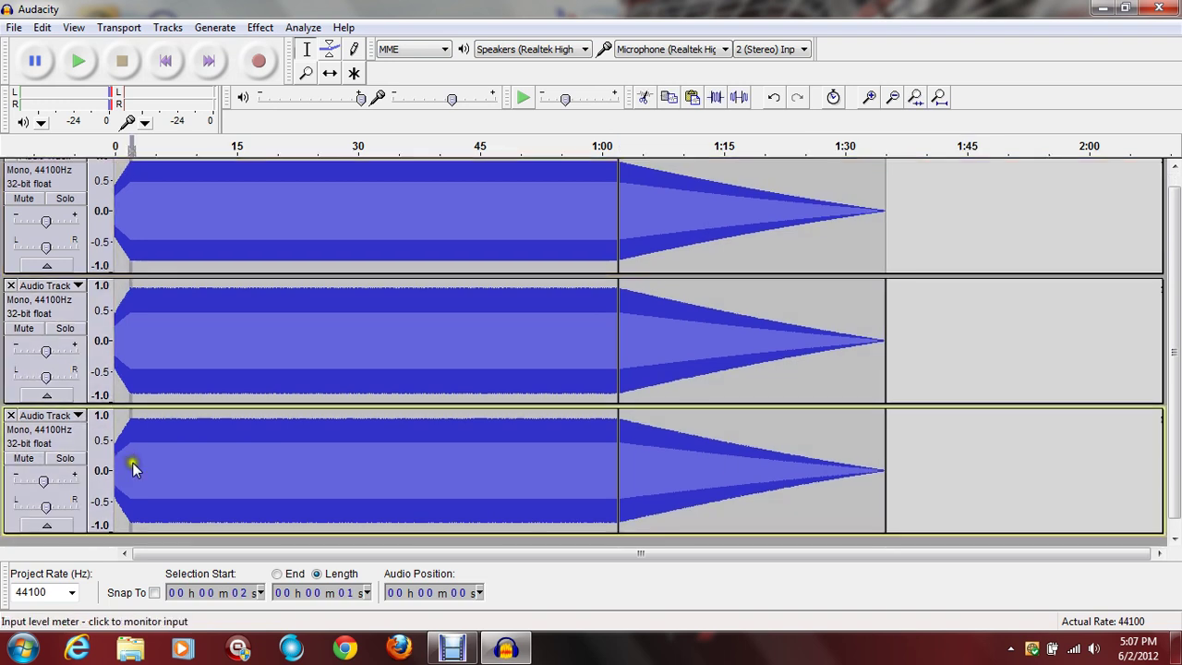
pyautogui.scroll(-1, 132, 461)
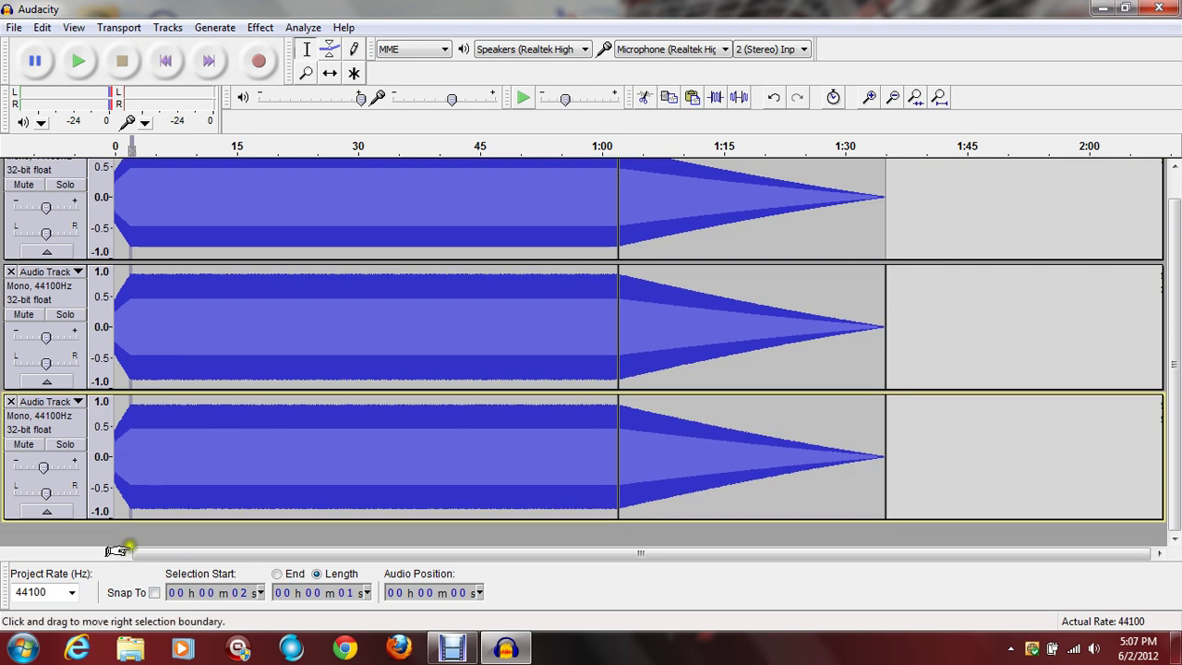
pyautogui.moveTo(130, 504); pyautogui.dragTo(115, 503)
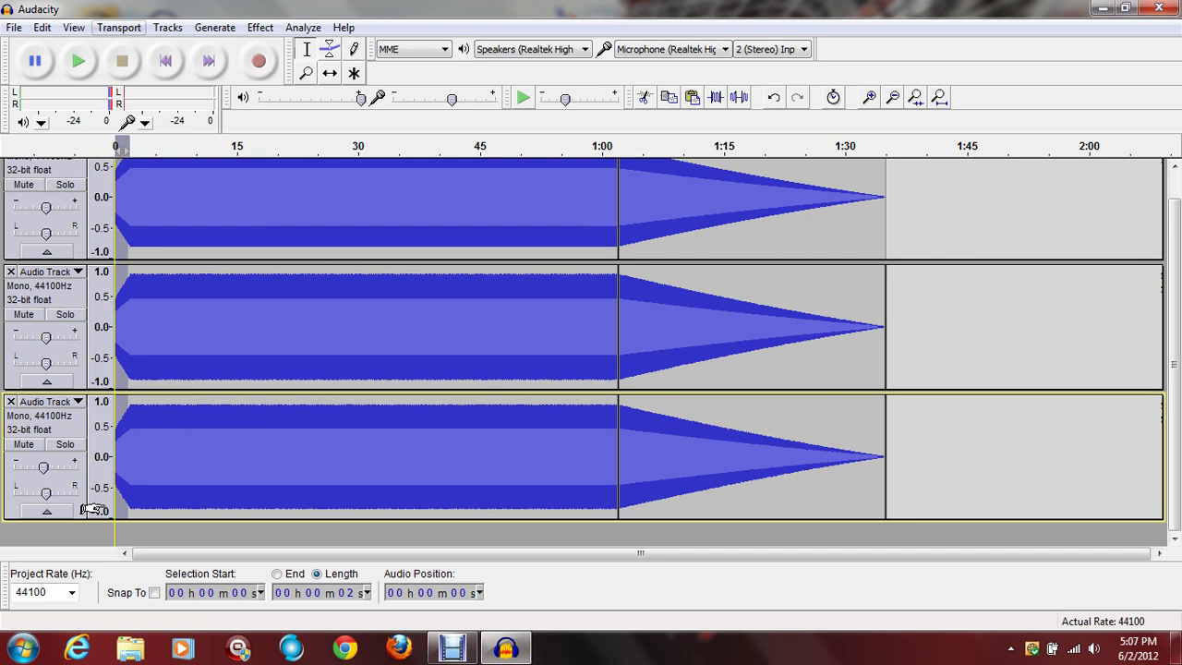
pyautogui.click(260, 27)
pyautogui.press('f')
pyautogui.press('f')
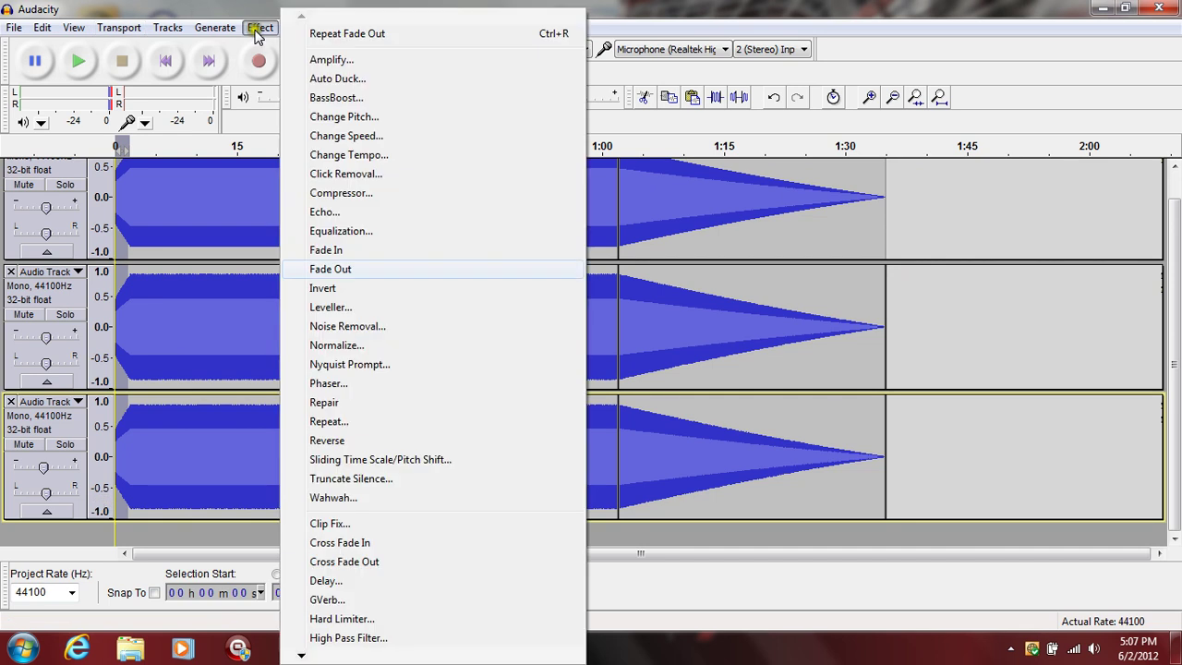
pyautogui.click(367, 251)
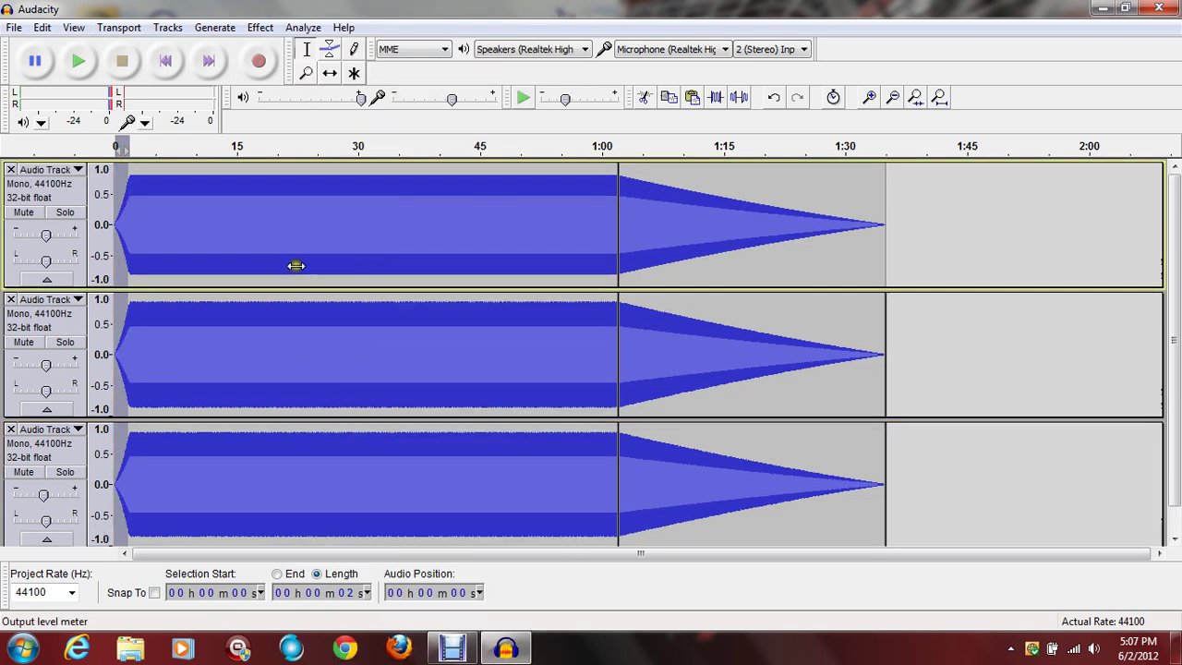
# Step: Play the mix from its beginning, reduce the third track's gain a little more, then stop and return to the start
pyautogui.click(79, 63)
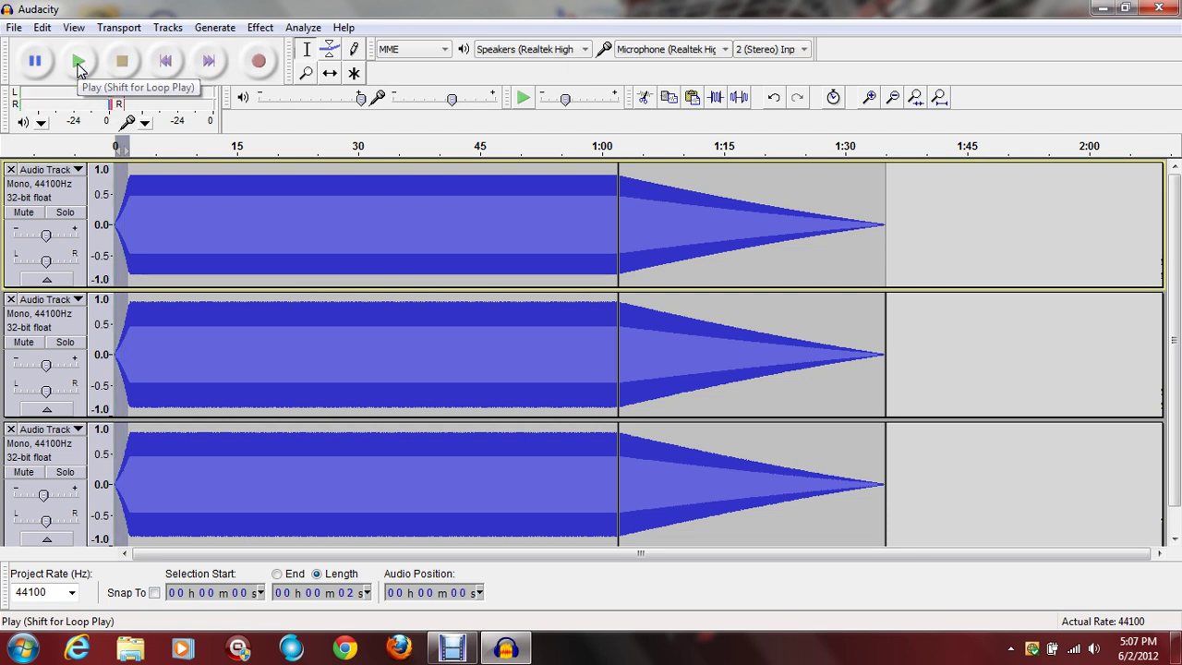
pyautogui.press('Home')
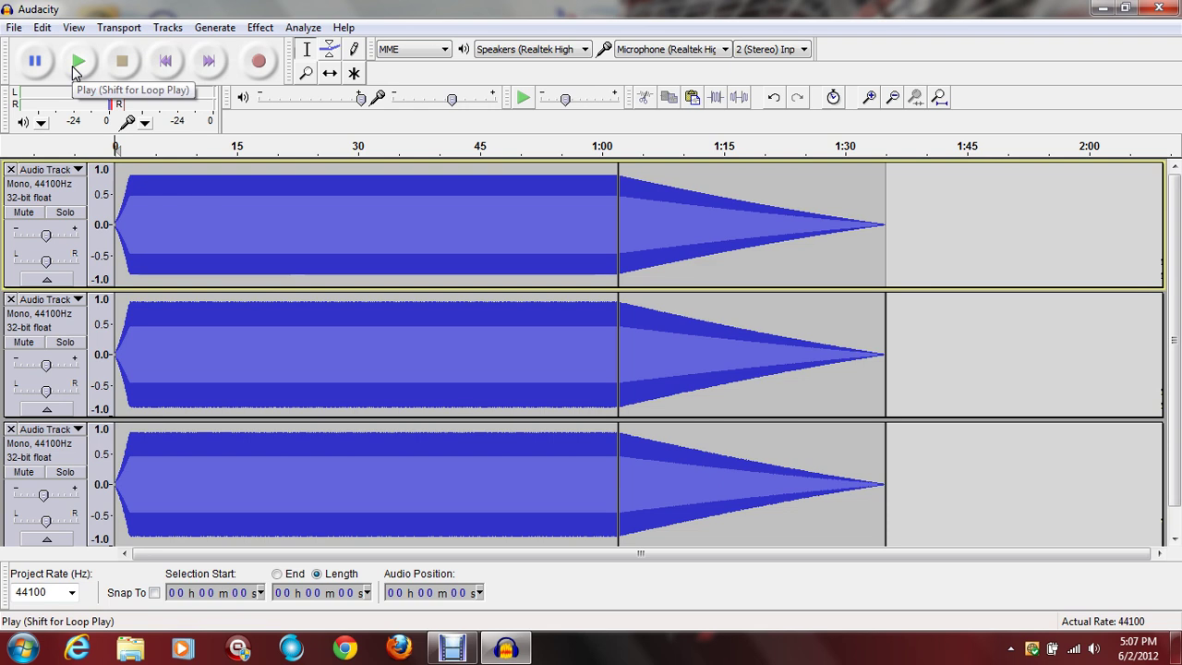
pyautogui.click(75, 64)
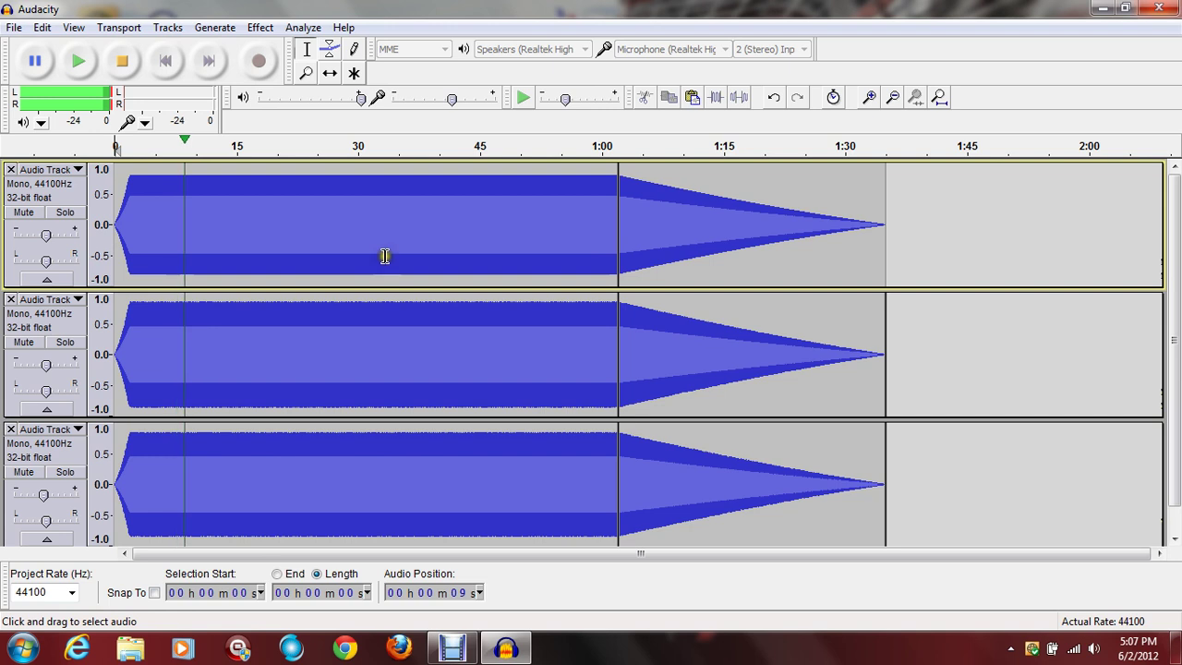
pyautogui.moveTo(43, 495); pyautogui.dragTo(36, 498)
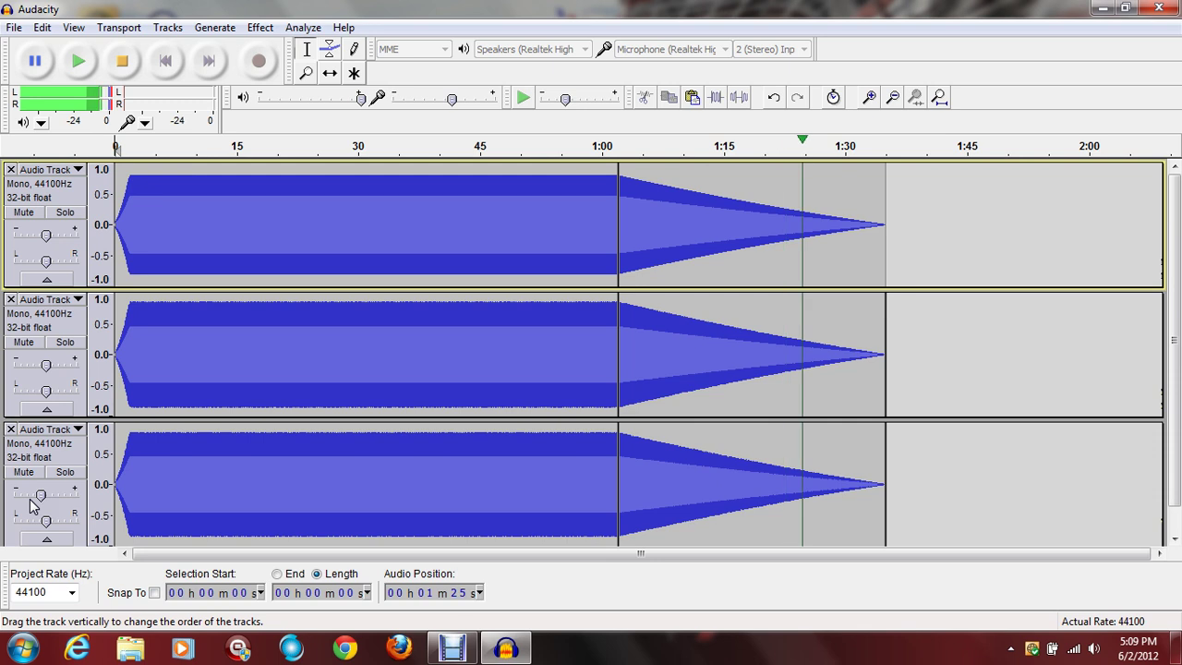
pyautogui.click(23, 341)
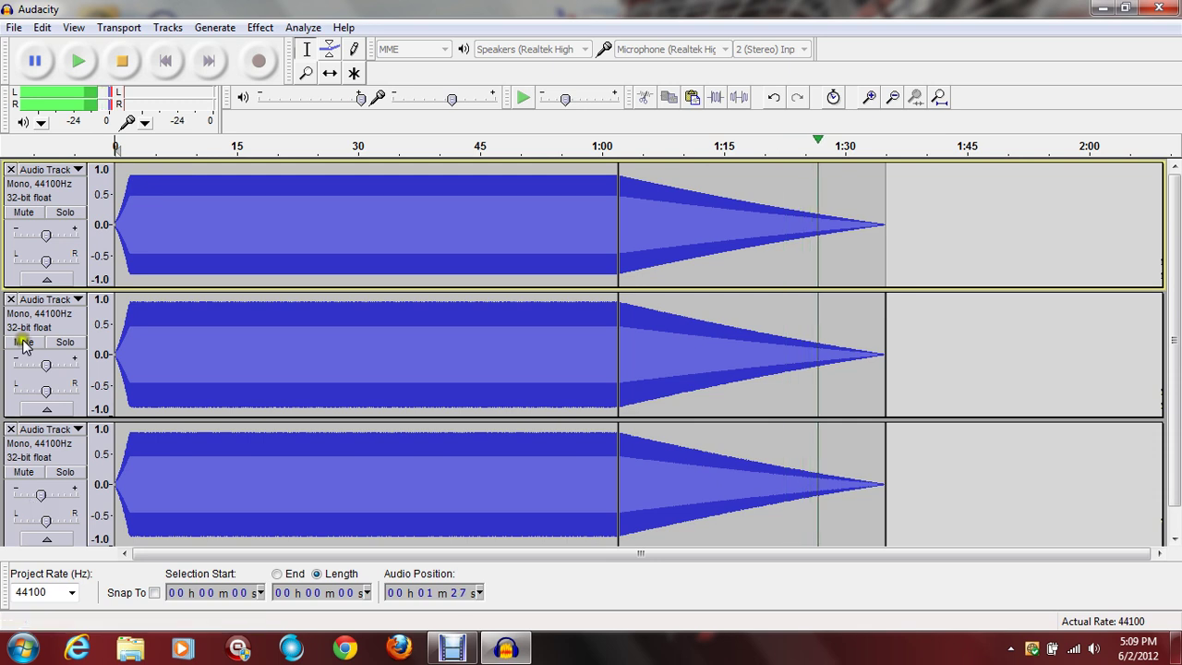
pyautogui.click(121, 62)
pyautogui.click(159, 63)
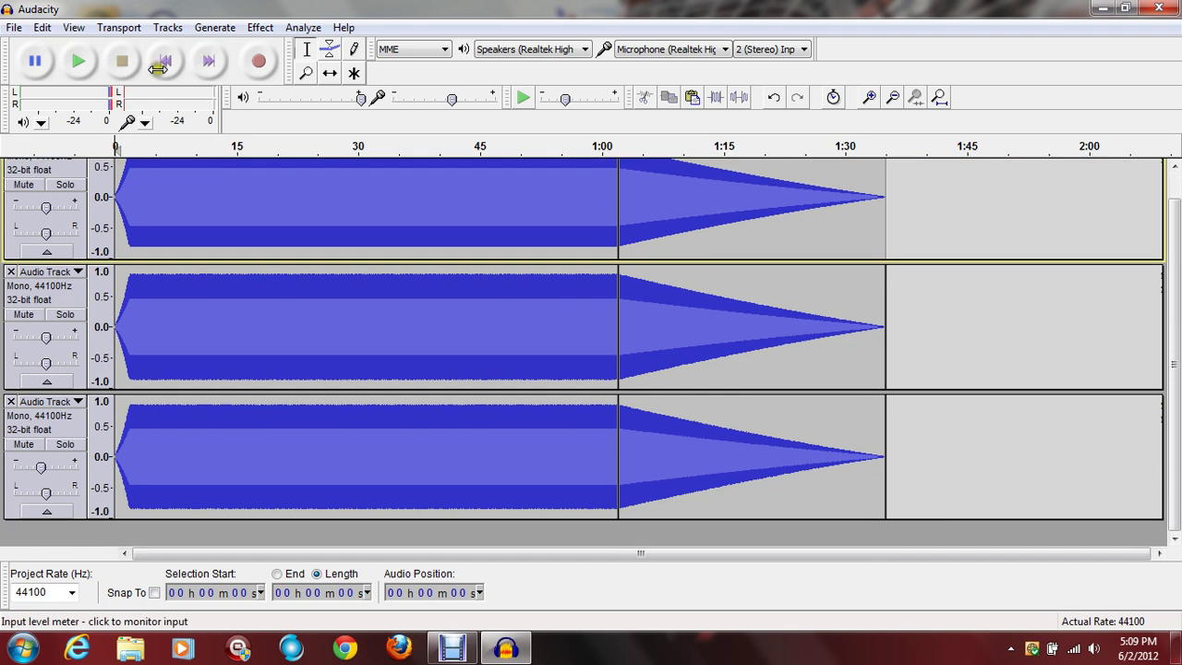
pyautogui.click(88, 106)
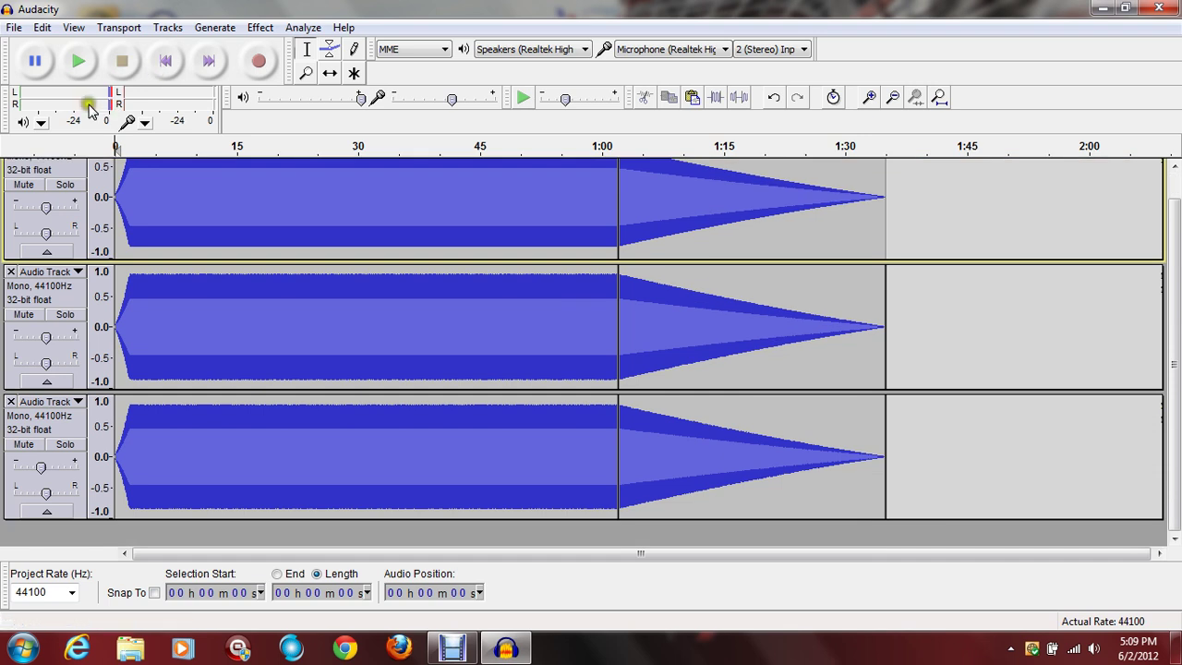
pyautogui.click(57, 13)
pyautogui.click(158, 11)
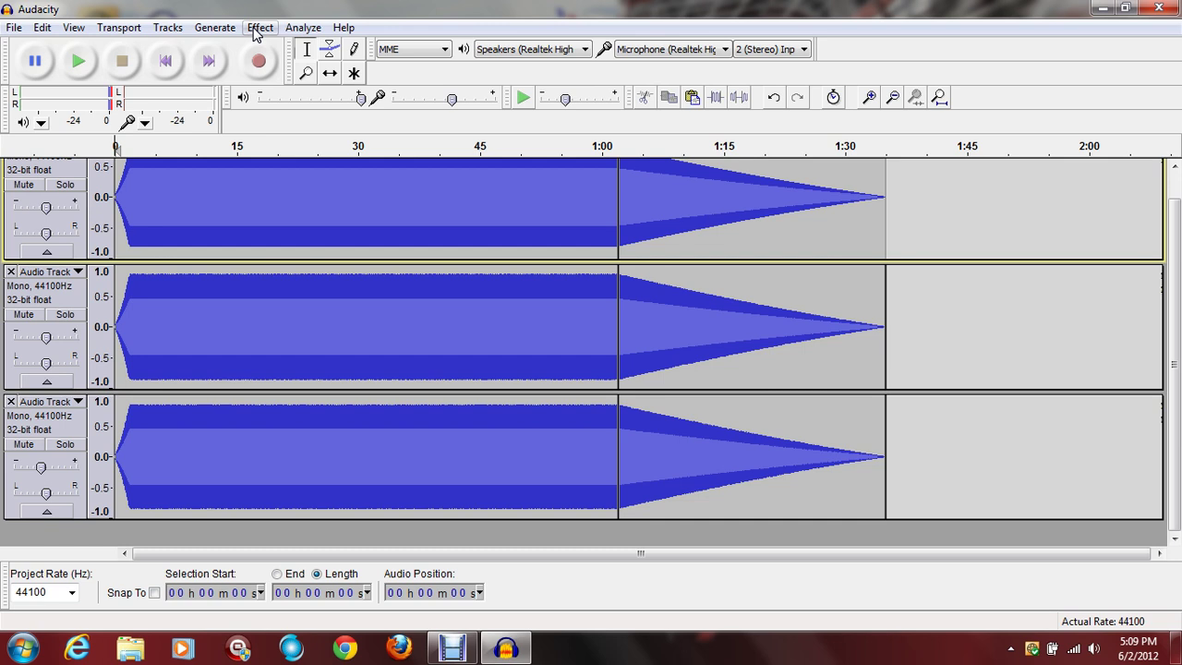
# Step: Select all three tracks over their full length and apply a Low Pass Filter with a 12 dB per octave rolloff
pyautogui.scroll(1, 262, 57)
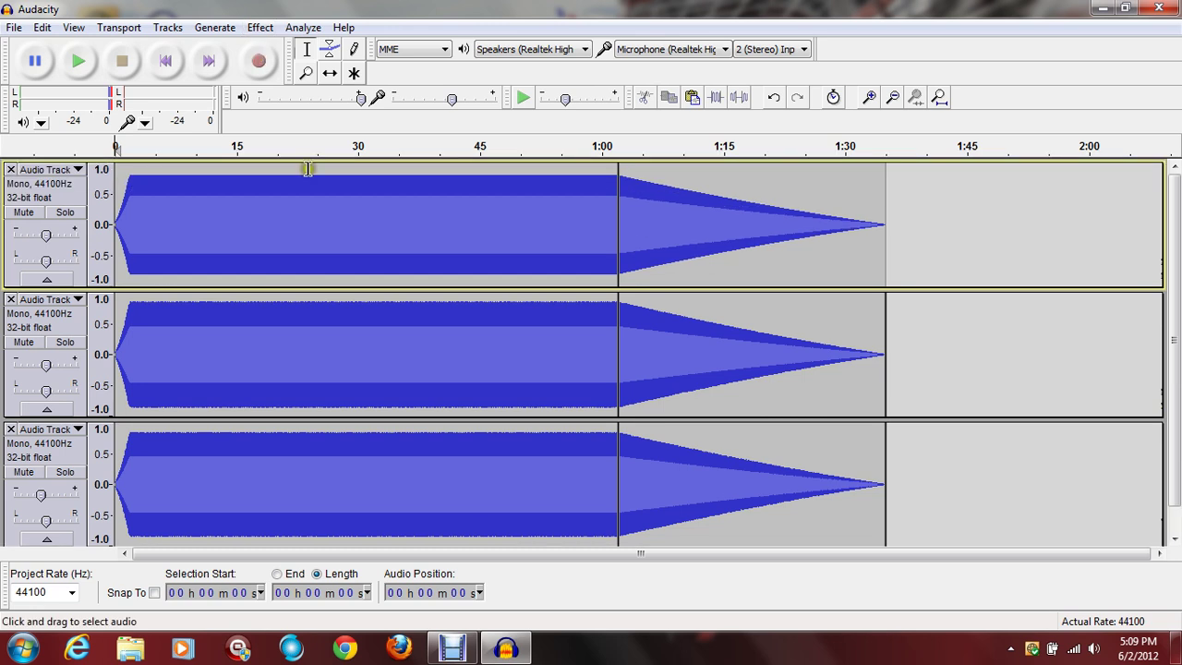
pyautogui.moveTo(634, 175); pyautogui.dragTo(109, 441)
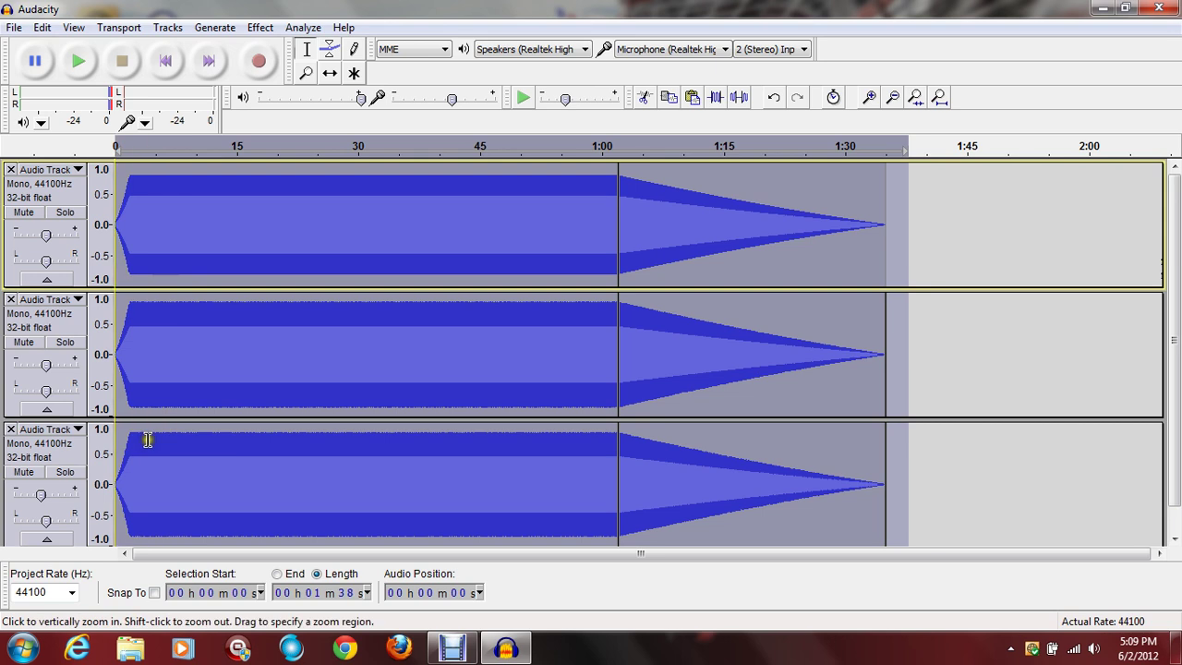
pyautogui.click(260, 27)
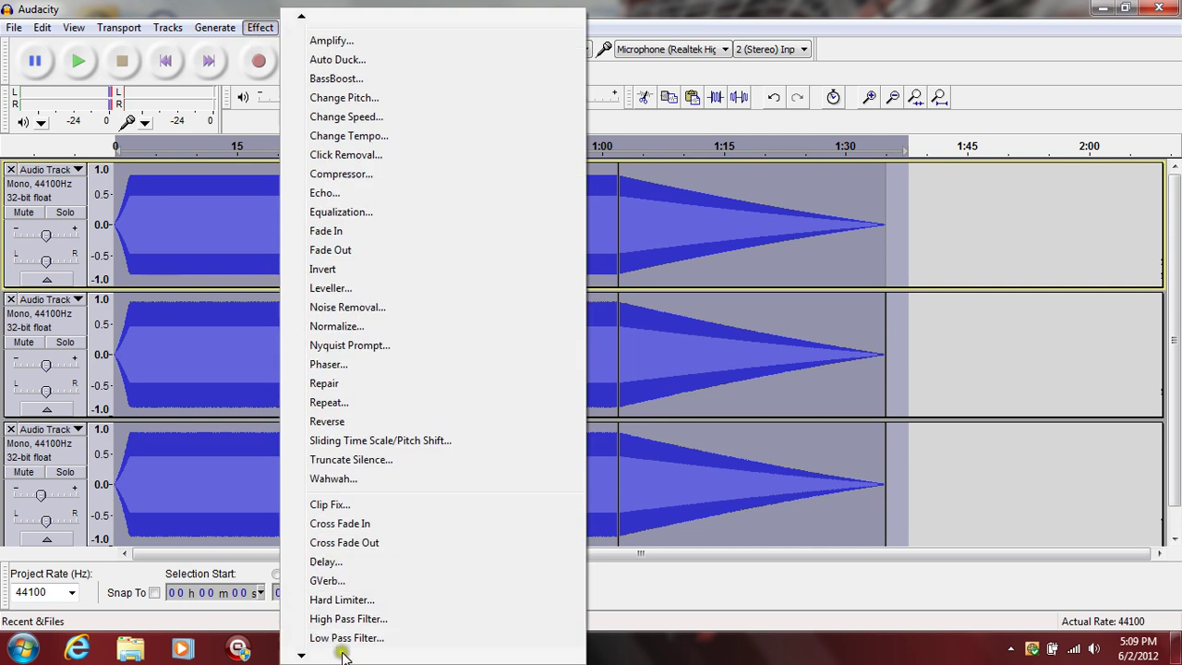
pyautogui.click(346, 637)
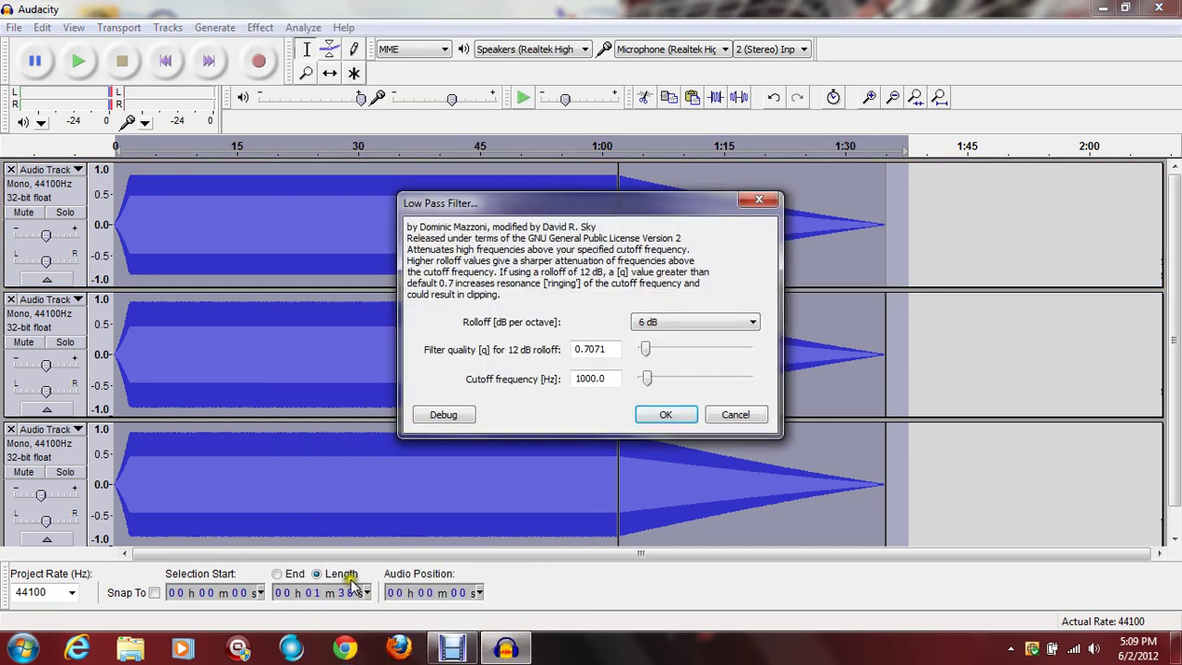
pyautogui.click(671, 322)
pyautogui.click(667, 346)
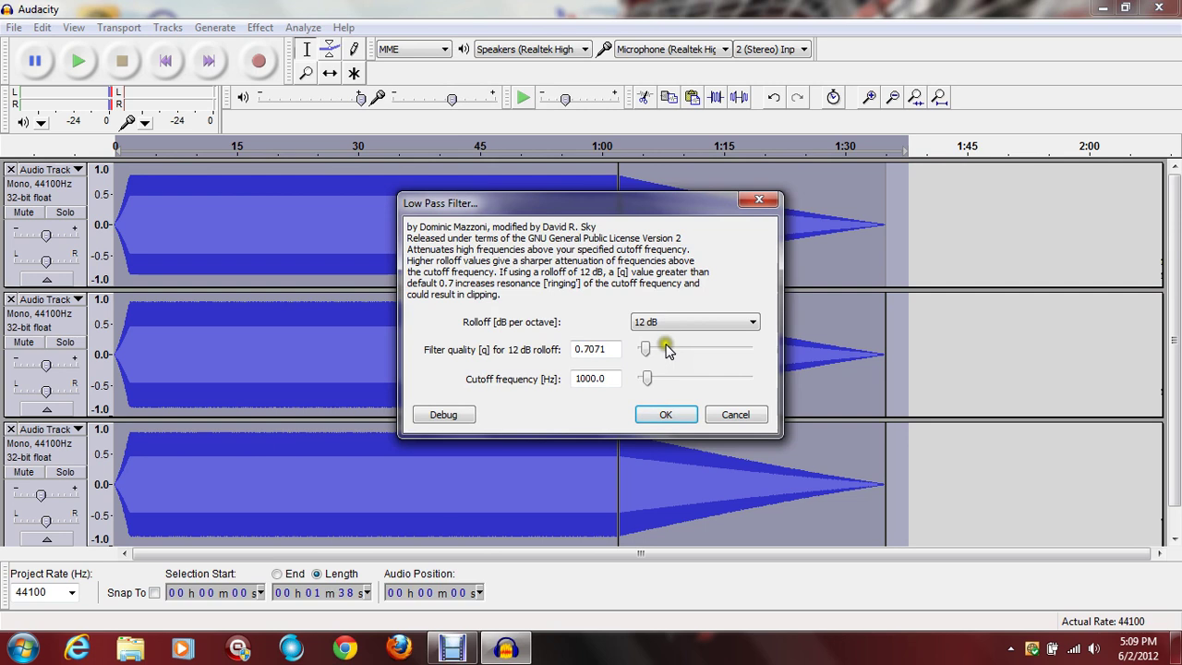
pyautogui.click(655, 412)
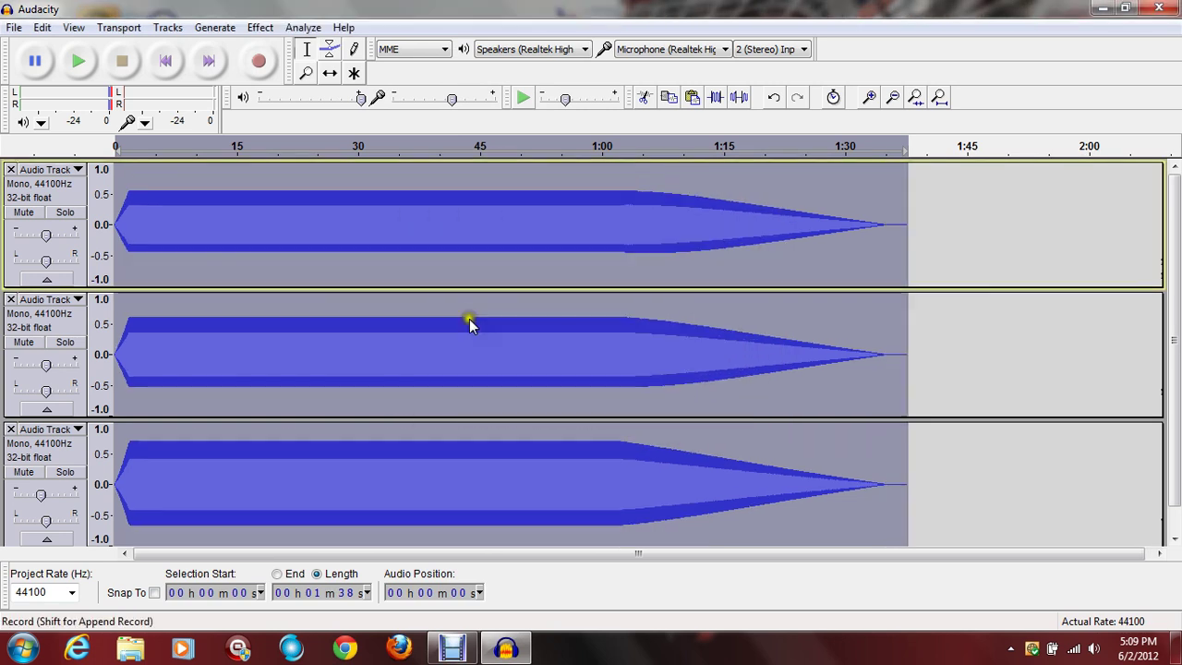
# Step: Play the filtered mix from its beginning, stop it, and undo the Low Pass Filter on all three tracks
pyautogui.click(76, 63)
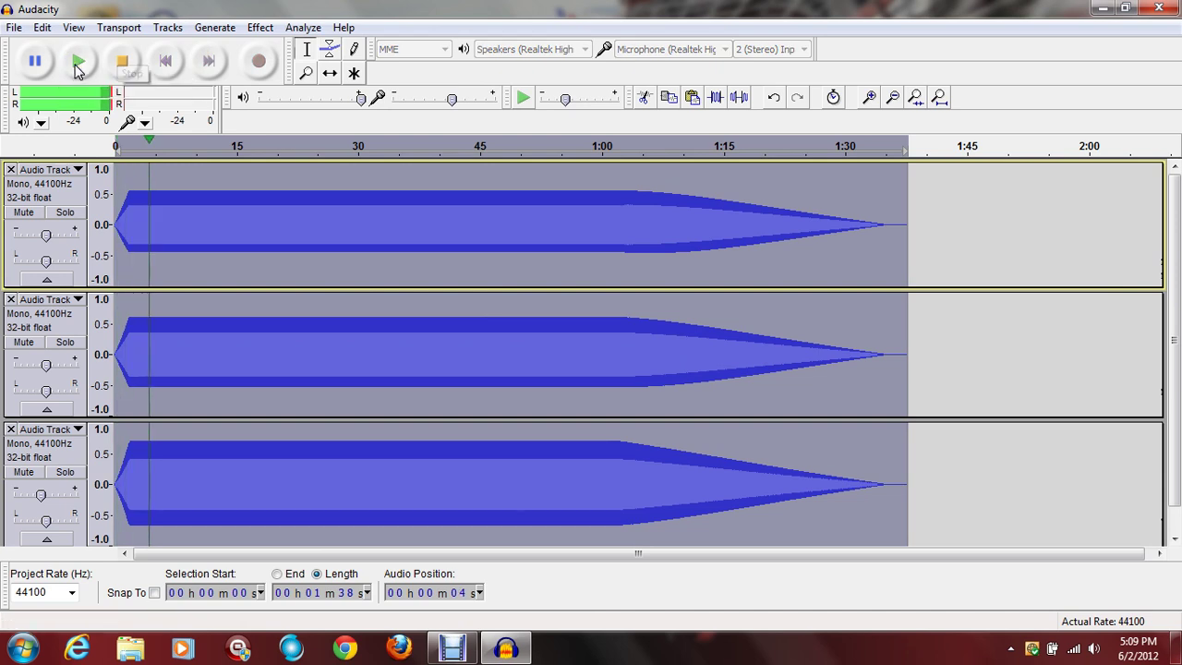
pyautogui.click(125, 61)
pyautogui.click(763, 97)
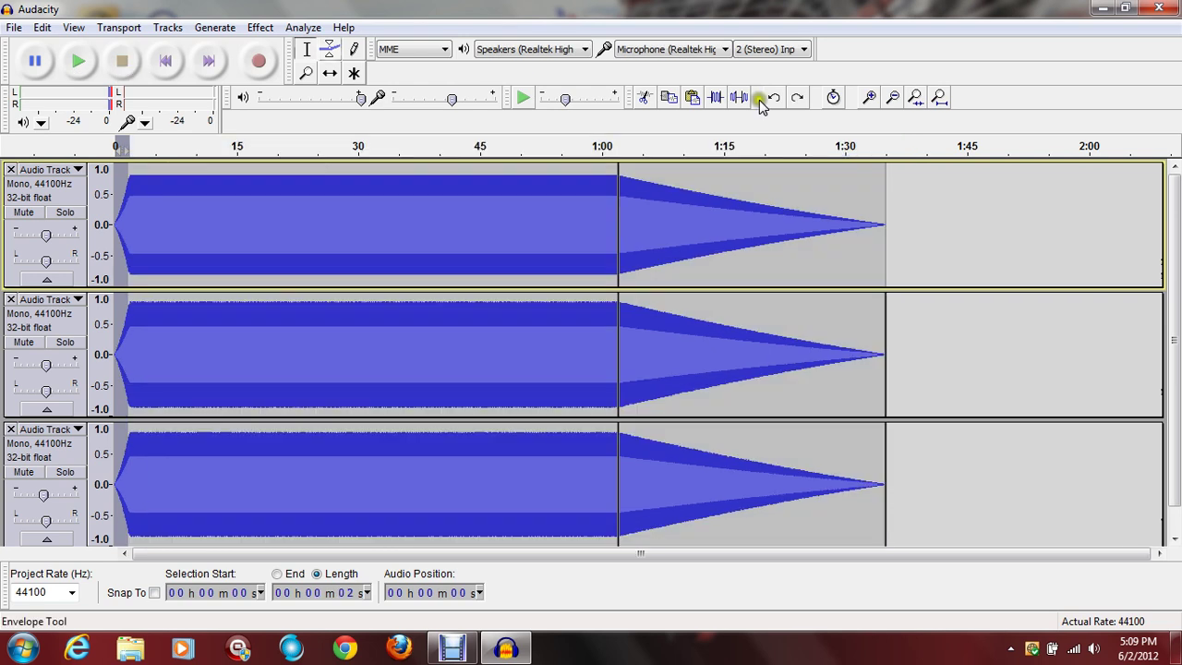
# Step: Select all three tracks over their full length and apply a Low Pass Filter with a 6 dB per octave rolloff
pyautogui.click(259, 27)
pyautogui.click(257, 27)
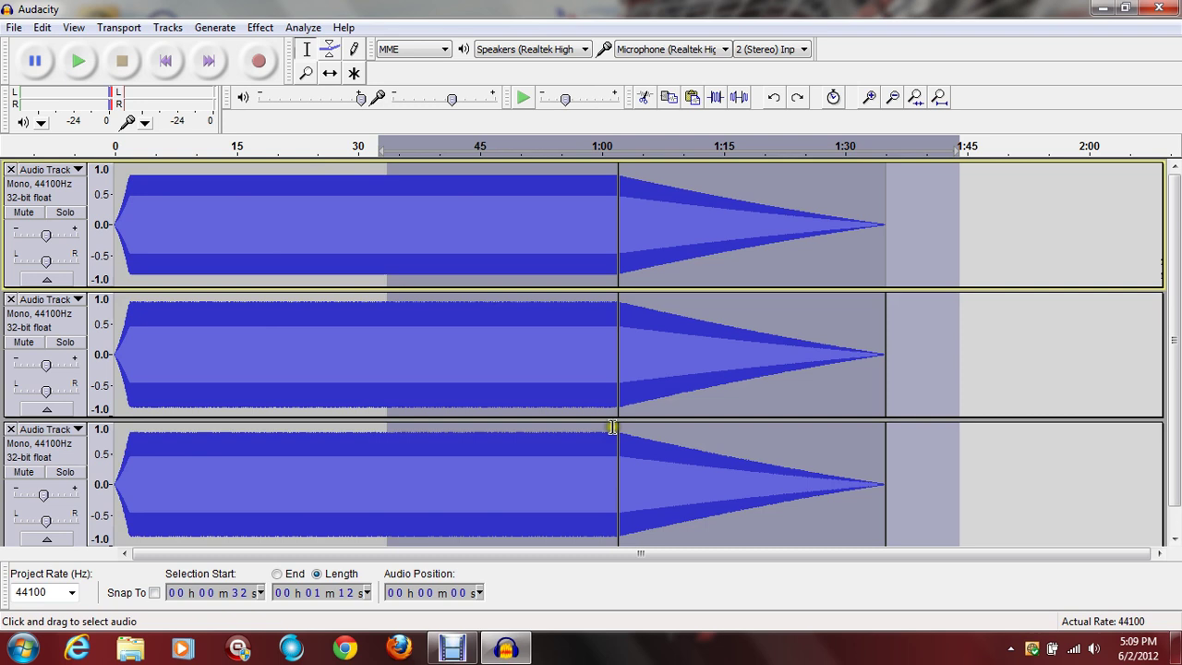
pyautogui.moveTo(612, 427); pyautogui.dragTo(112, 469)
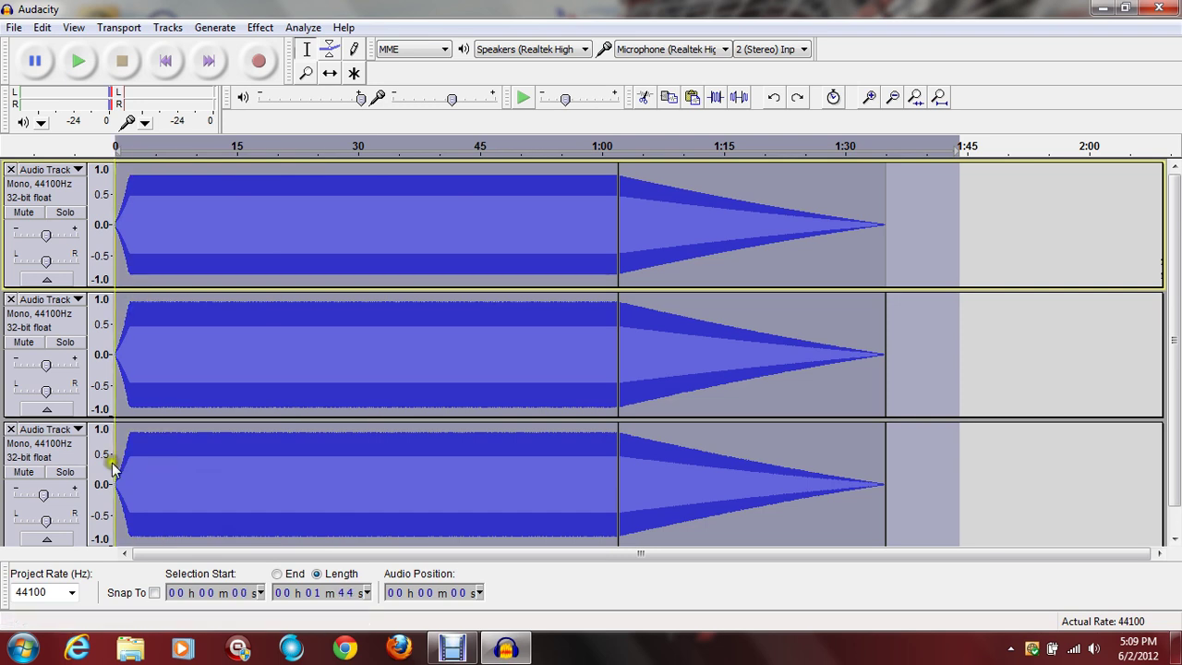
pyautogui.click(260, 27)
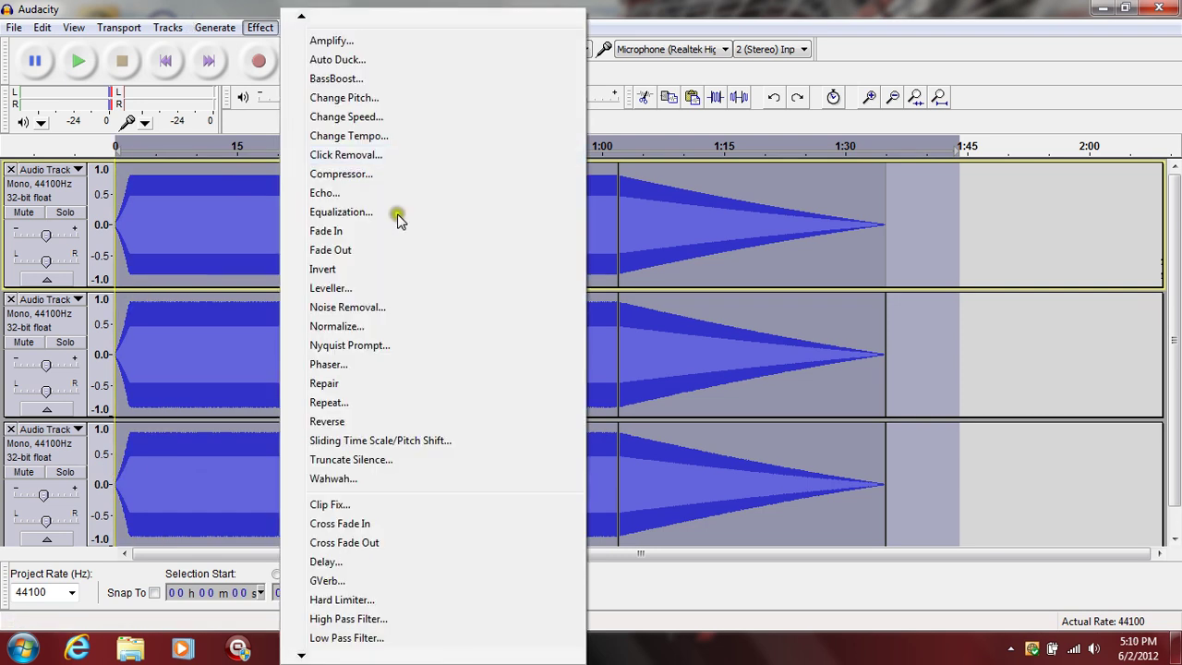
pyautogui.click(371, 643)
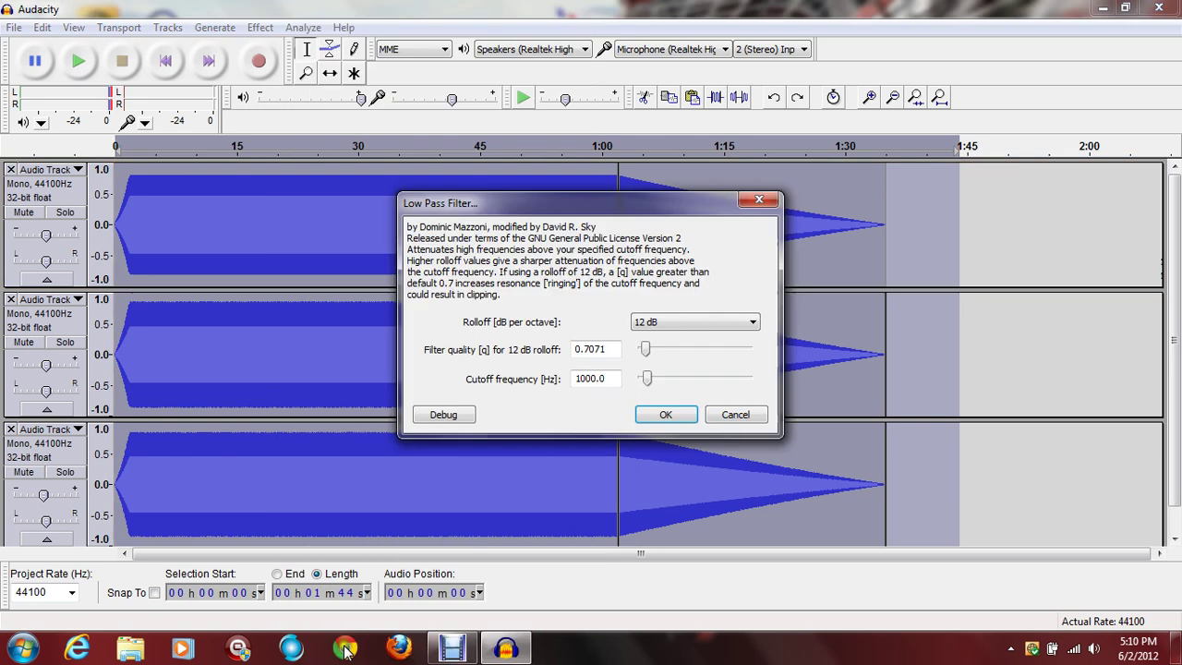
pyautogui.click(680, 319)
pyautogui.click(676, 338)
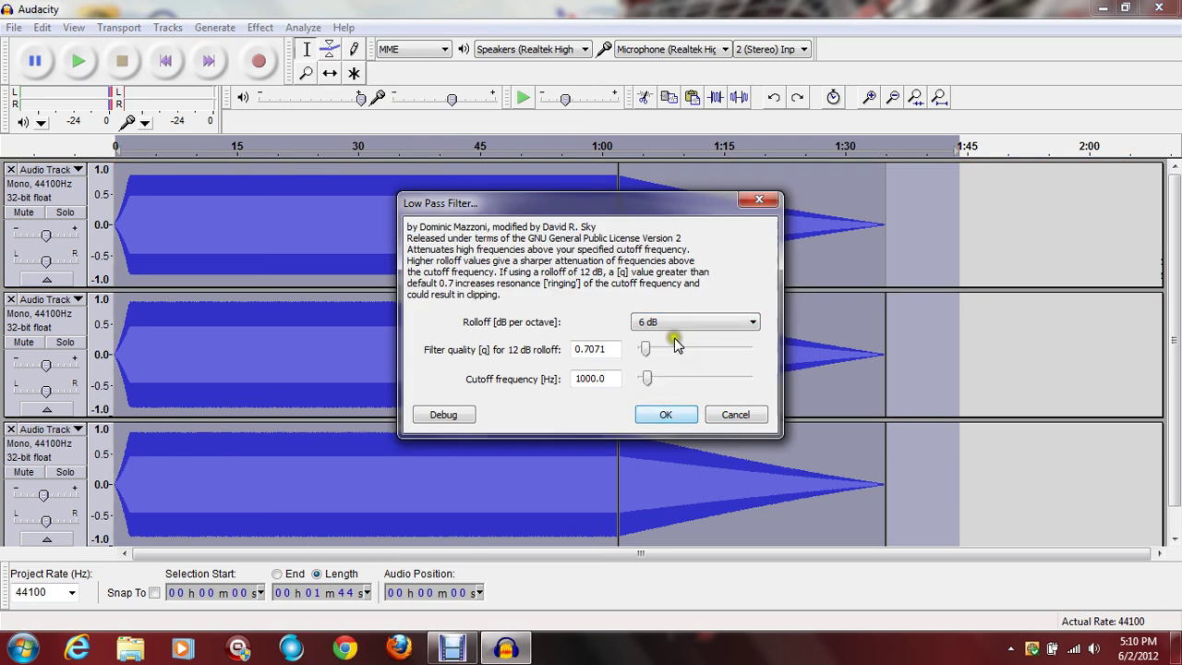
pyautogui.click(658, 414)
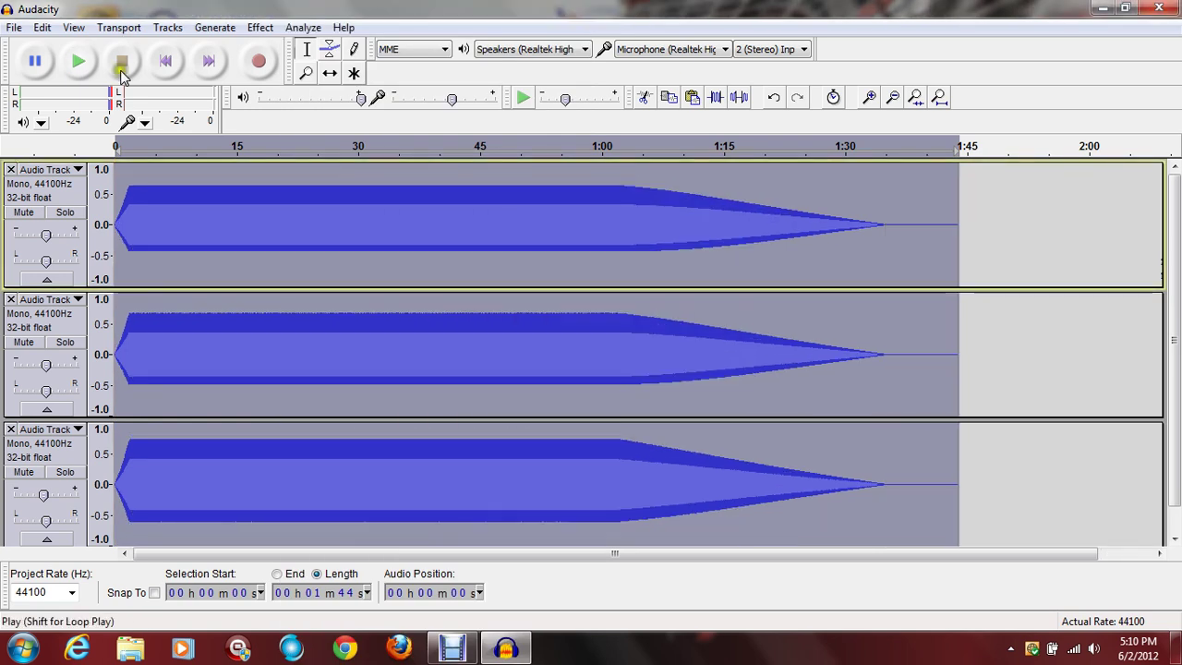
# Step: Play the filtered mix from its beginning, skip ahead to about 1:00, then stop and return to the start
pyautogui.click(64, 63)
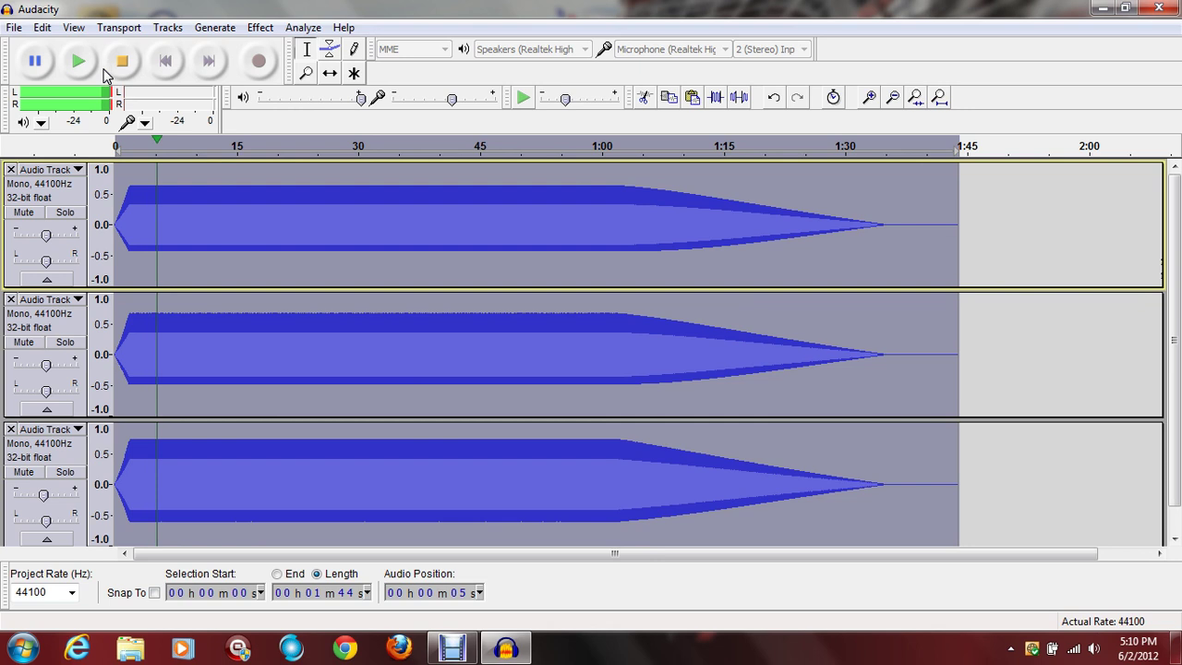
pyautogui.click(602, 145)
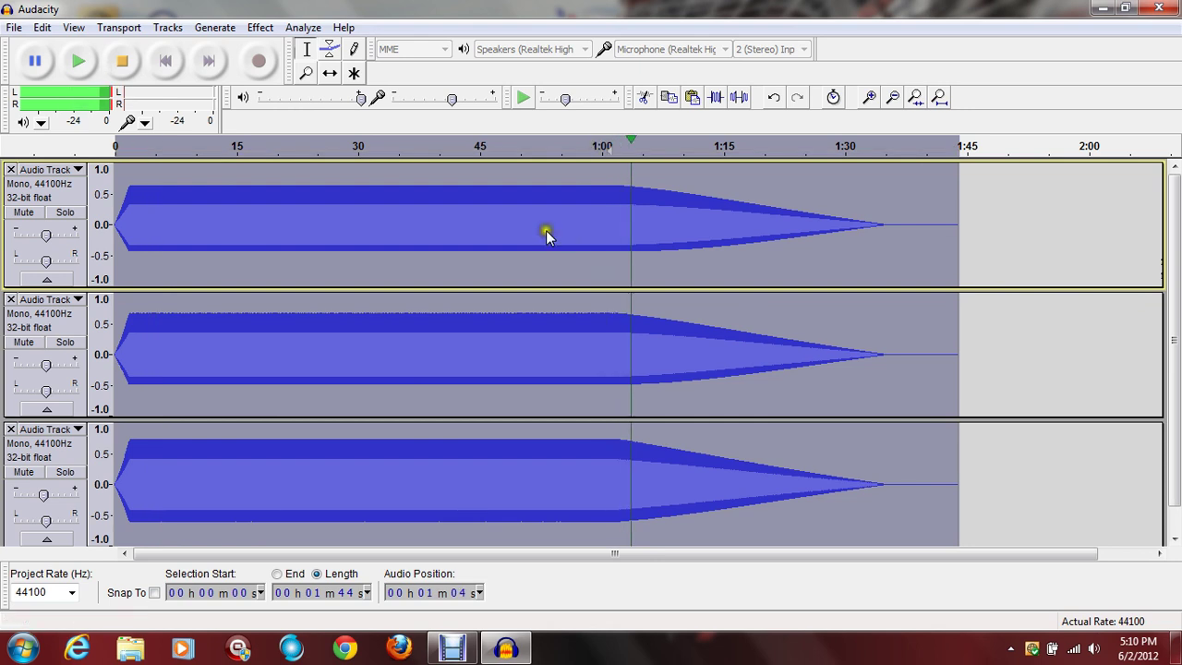
pyautogui.click(111, 56)
pyautogui.click(165, 60)
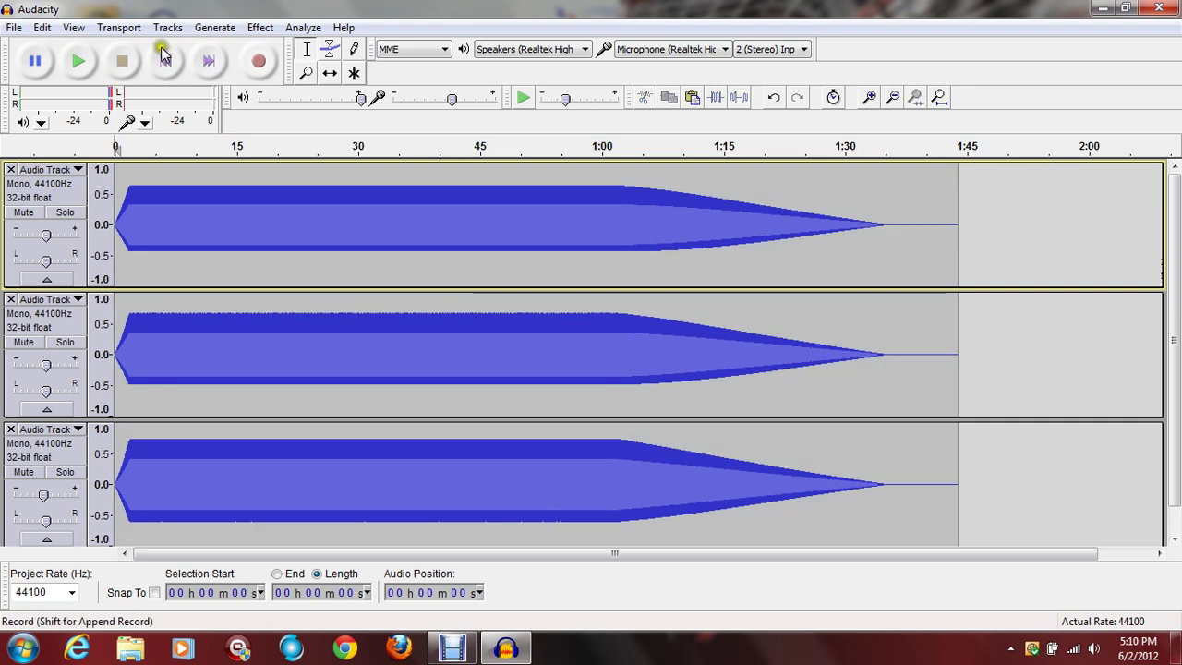
# Step: Select all three tracks over their full length and apply Echo with a 0.14-second delay time and a 0.4 decay factor
pyautogui.click(267, 29)
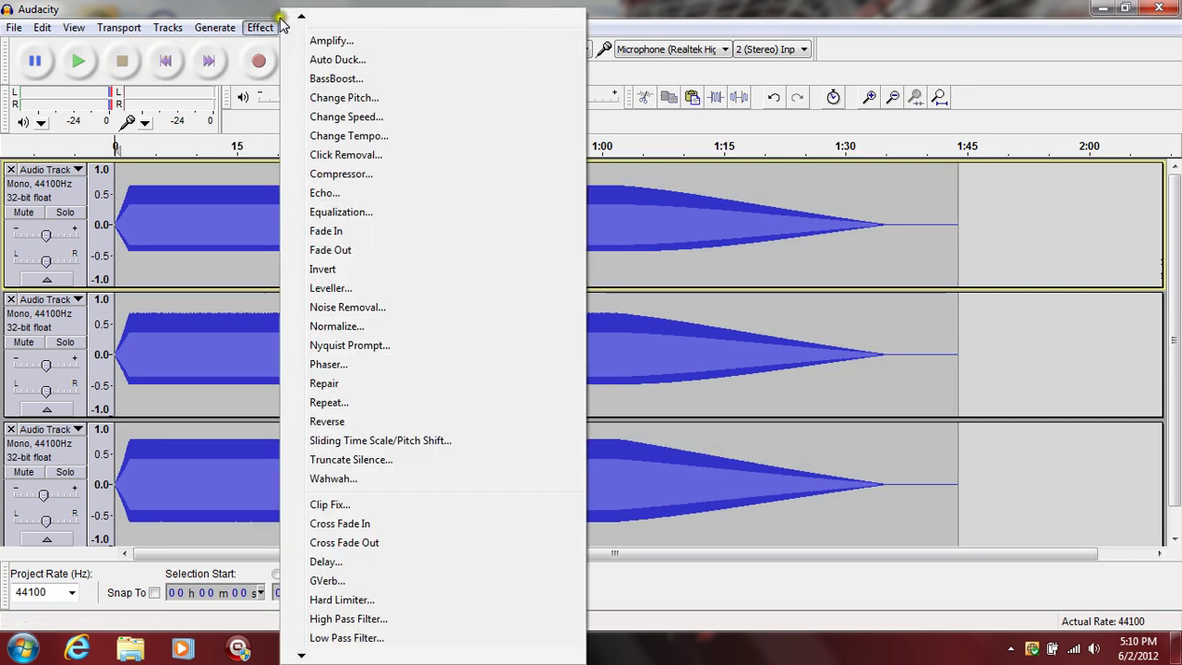
pyautogui.moveTo(541, 185); pyautogui.dragTo(969, 185)
pyautogui.hotkey('ctrl', 'a')
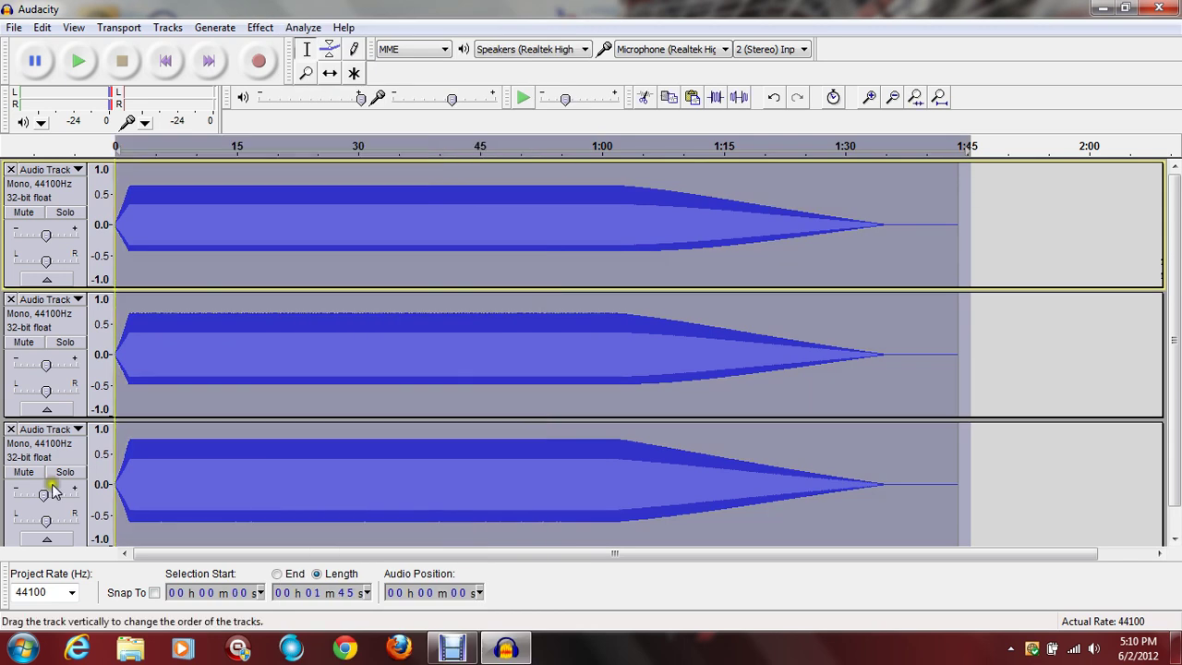
pyautogui.click(260, 28)
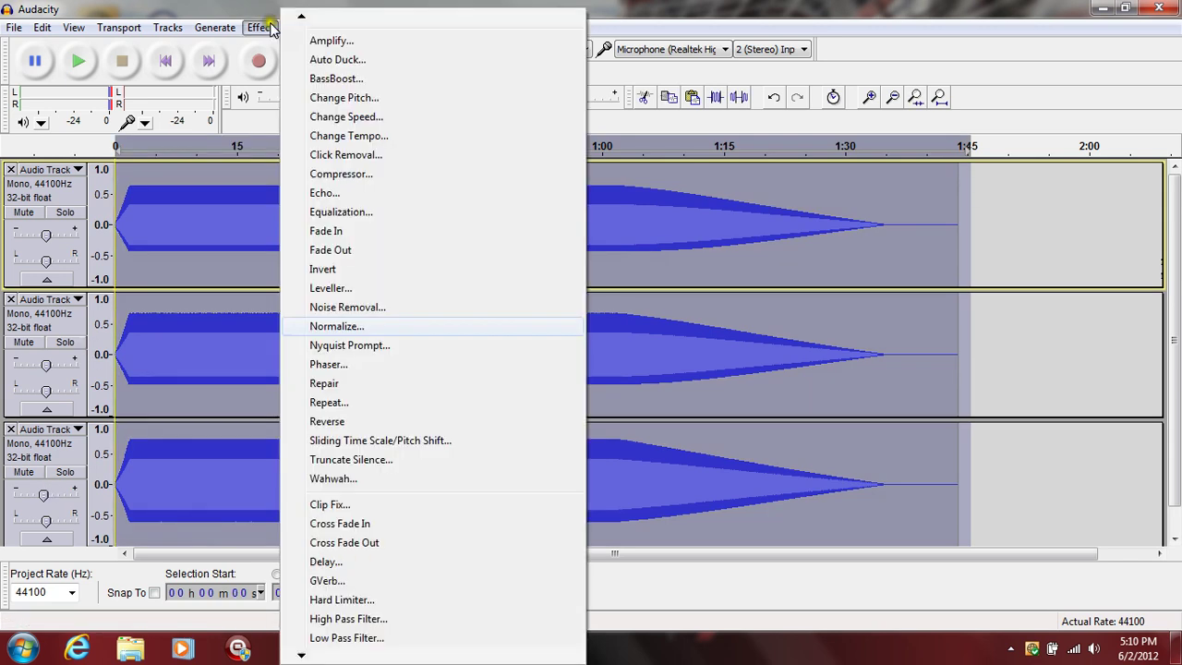
pyautogui.click(335, 193)
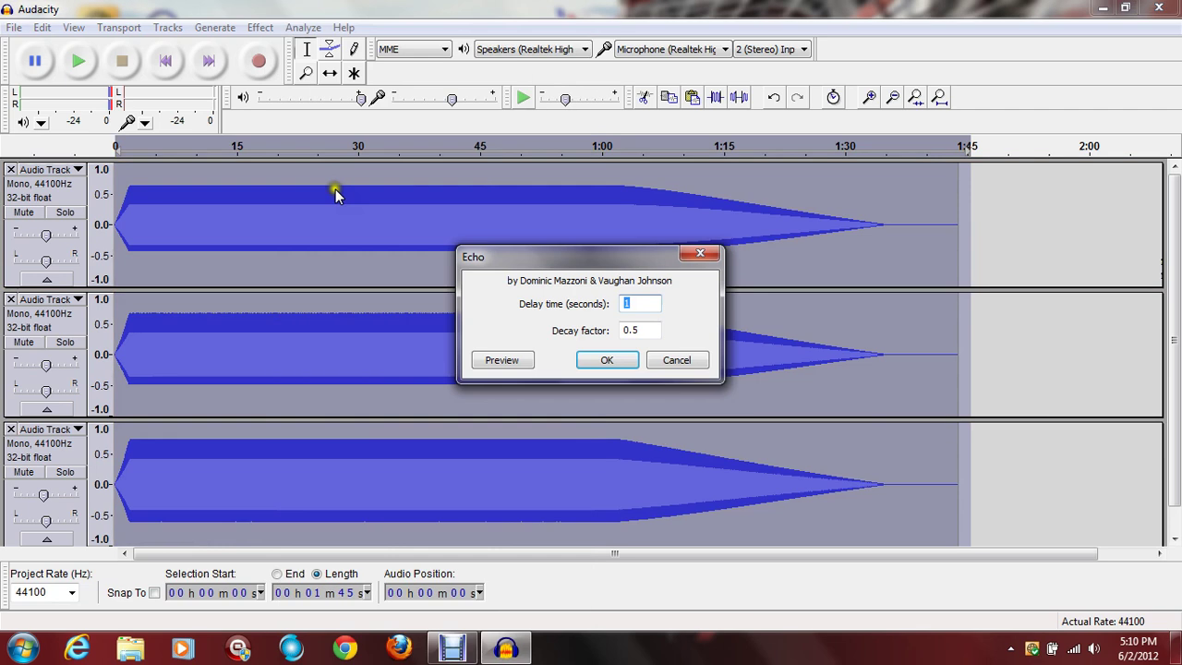
pyautogui.press('BackSpace')
pyautogui.write('0.14')
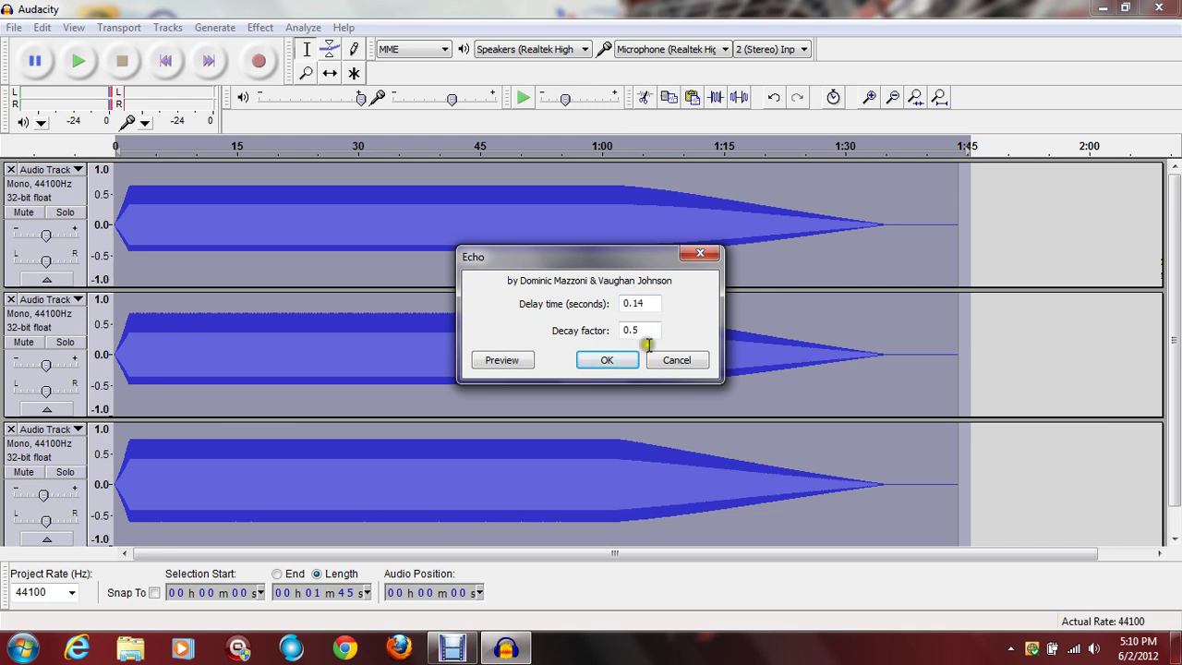
pyautogui.click(647, 330)
pyautogui.press('BackSpace')
pyautogui.write('4')
pyautogui.click(634, 355)
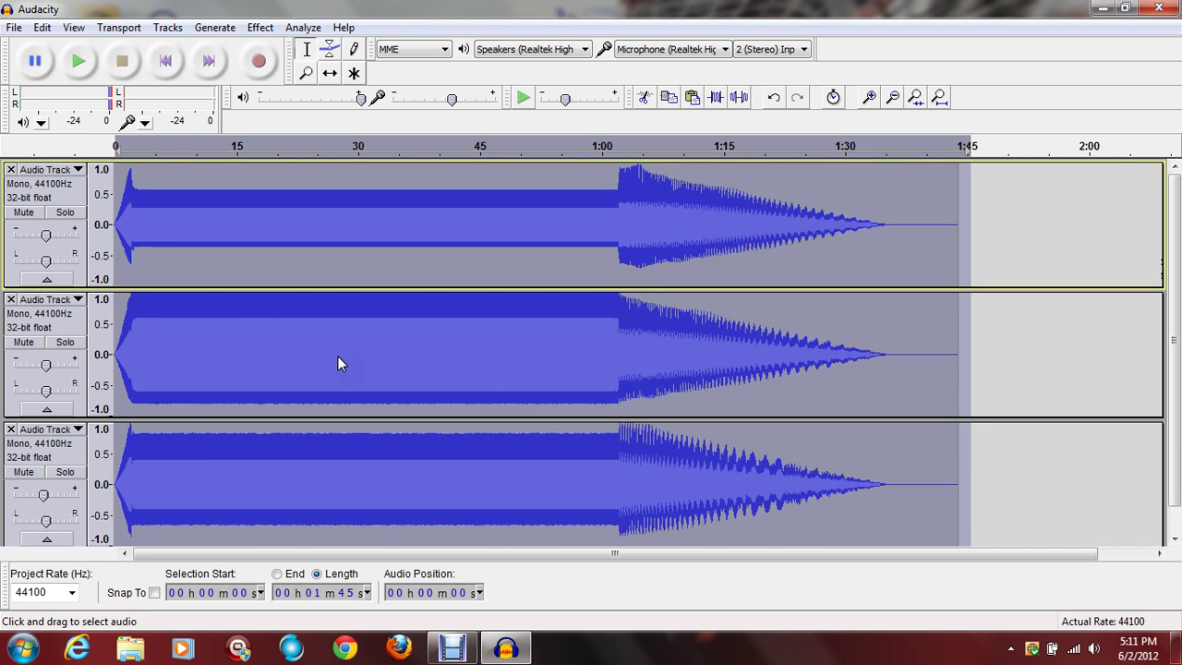
# Step: Play the echoed mix at its beginning, about 0:35 and about 1:02, briefly solo and mute the second track, and stop playback
pyautogui.click(293, 235)
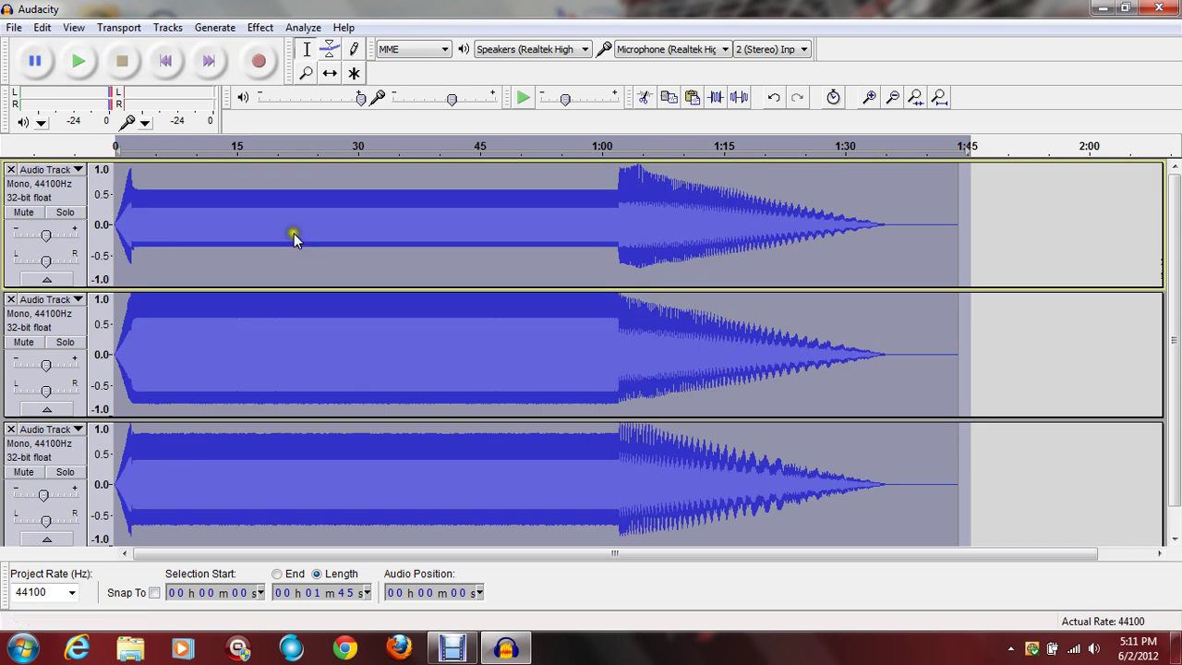
pyautogui.click(90, 61)
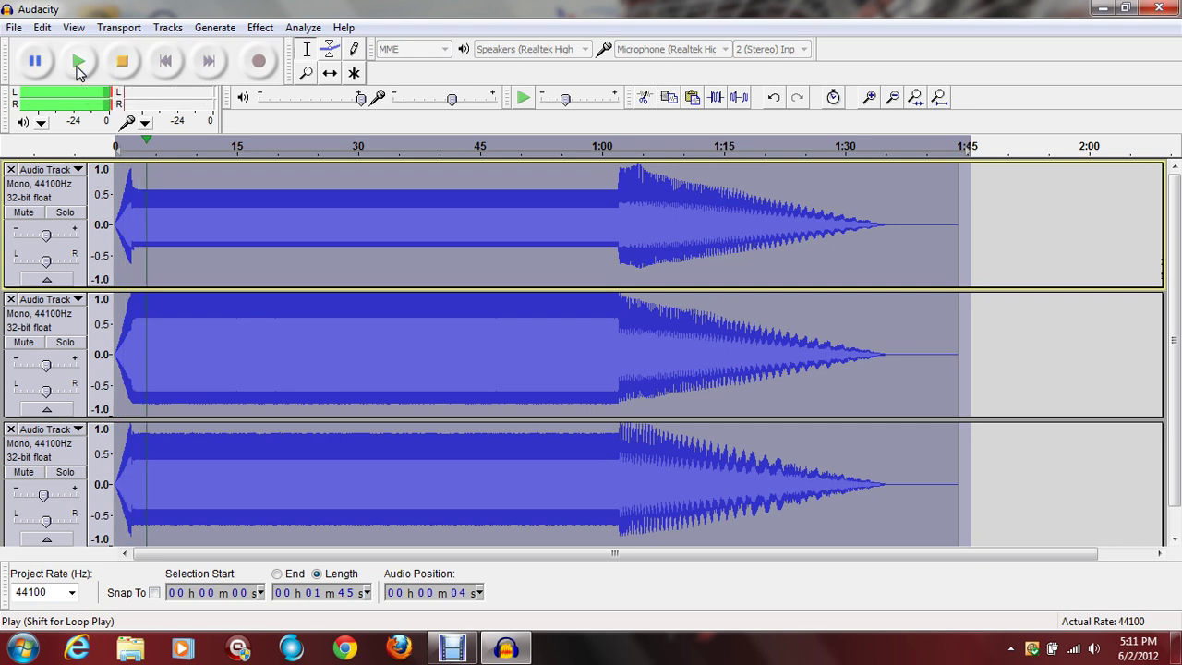
pyautogui.click(396, 145)
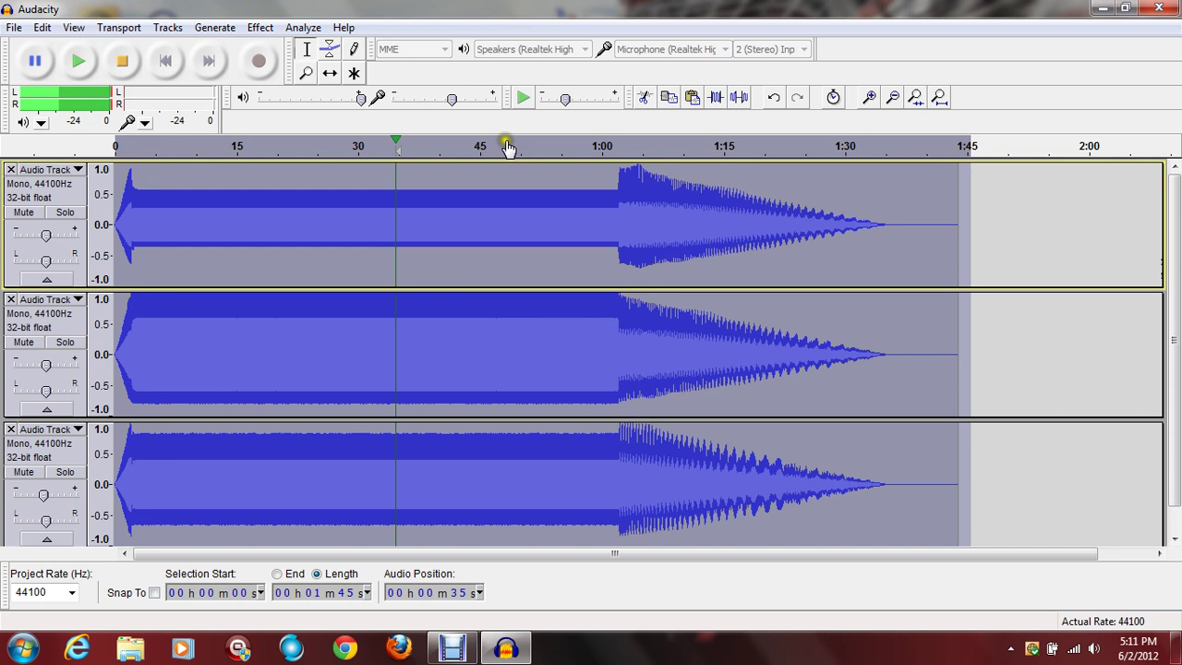
pyautogui.click(619, 146)
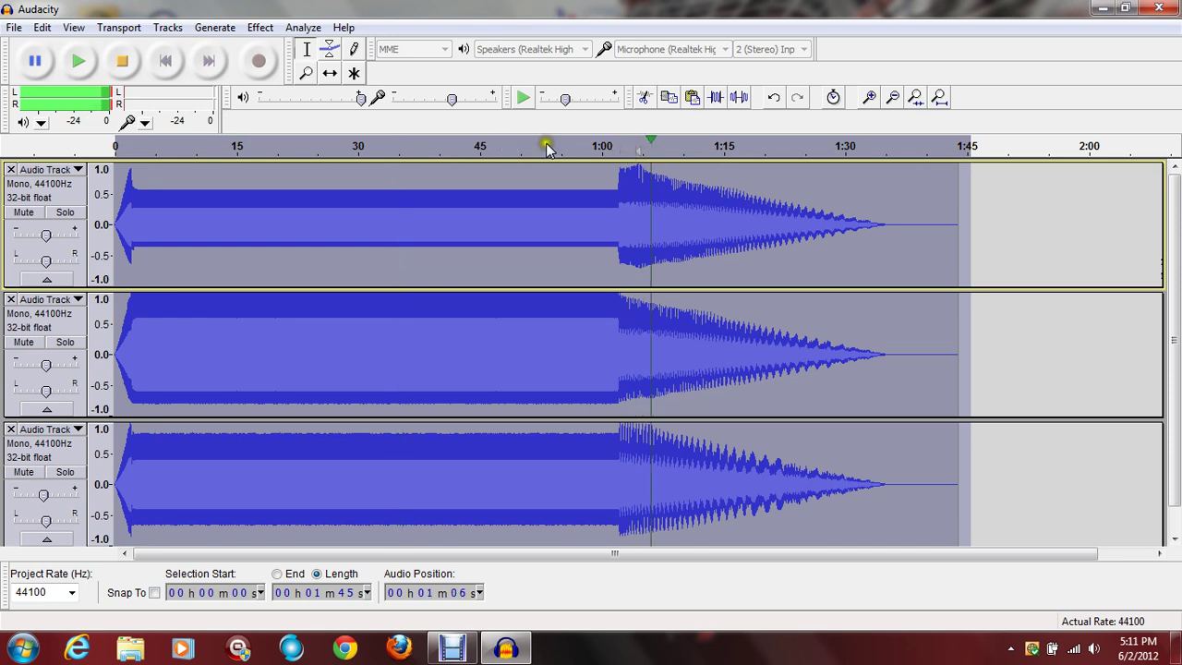
pyautogui.click(65, 341)
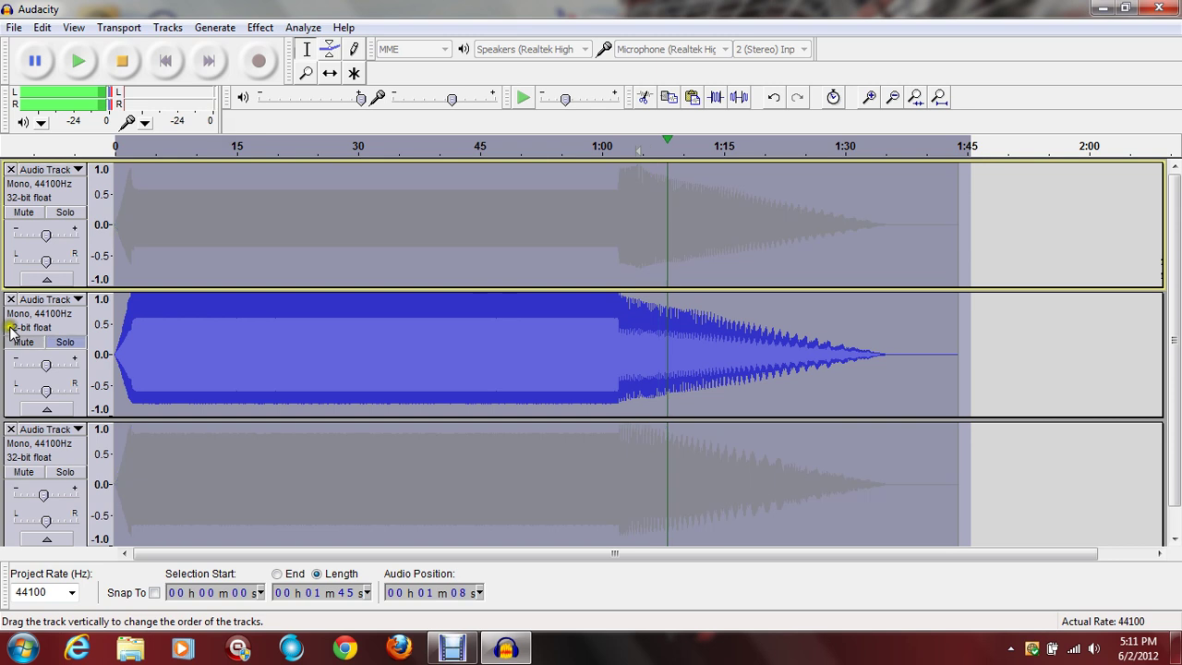
pyautogui.click(23, 341)
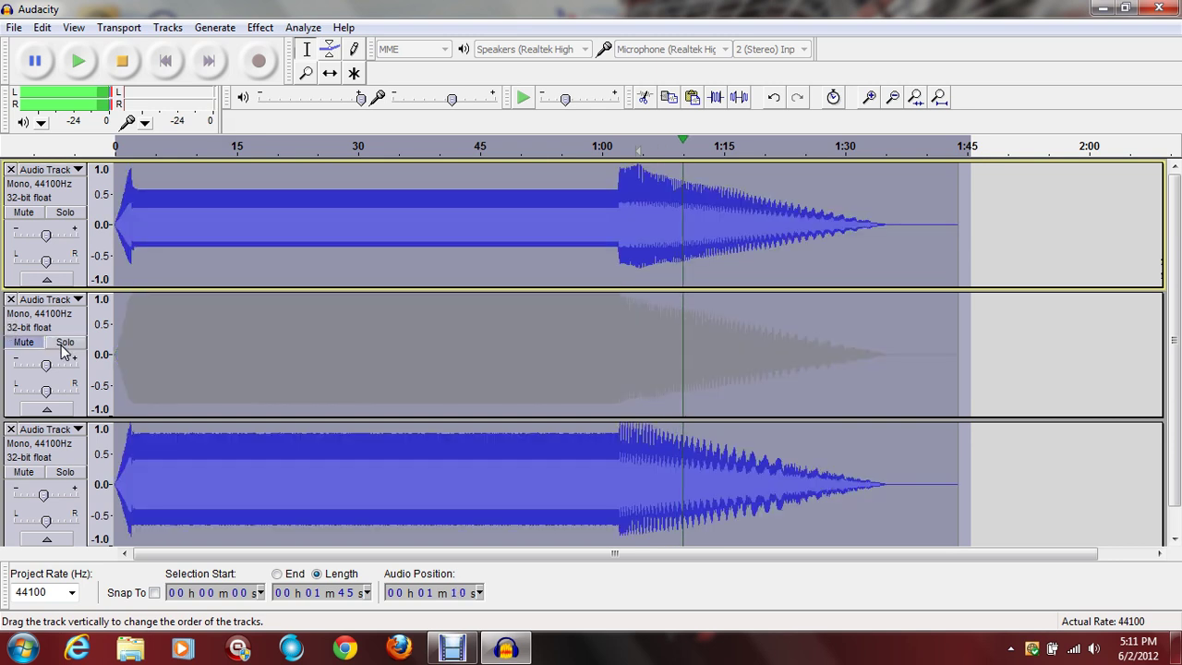
pyautogui.click(56, 344)
pyautogui.press('space')
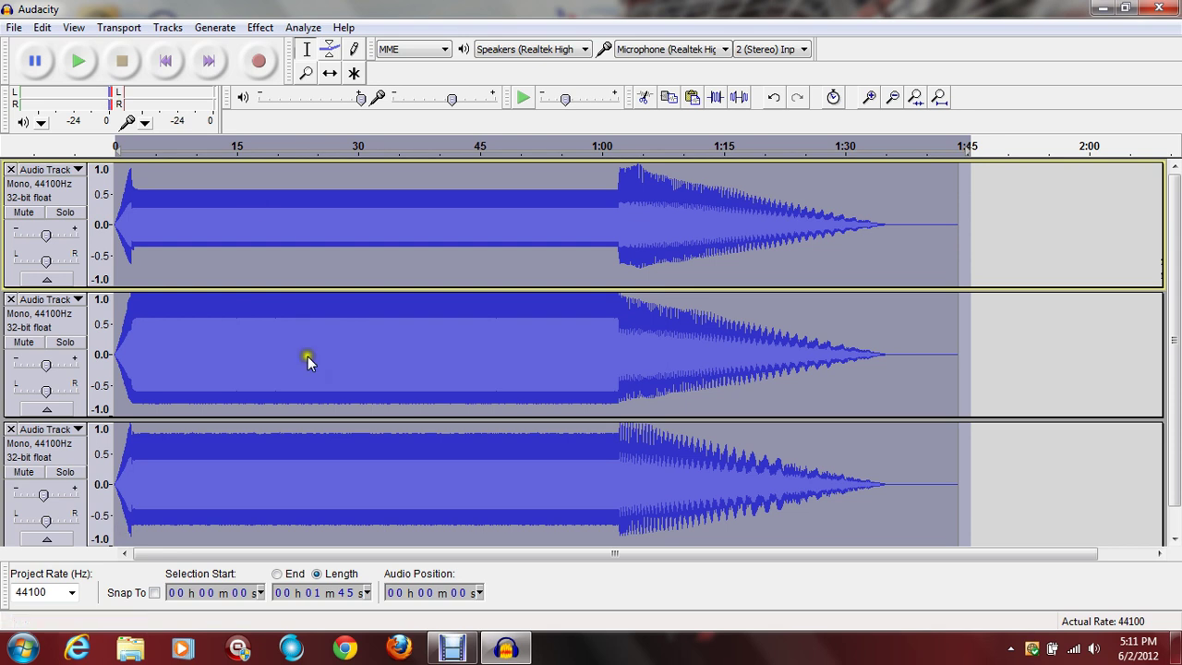
# Step: Insert 7 seconds of generated silence at the very start of all three tracks
pyautogui.scroll(-1, 7, 13)
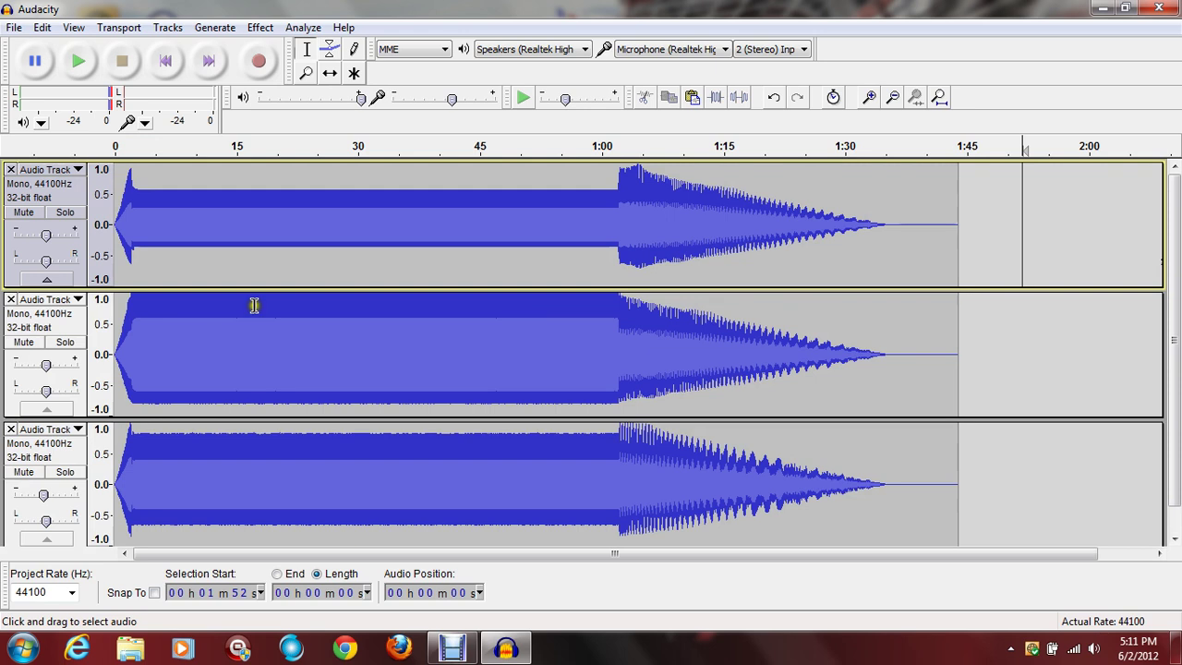
pyautogui.moveTo(119, 177); pyautogui.dragTo(115, 502)
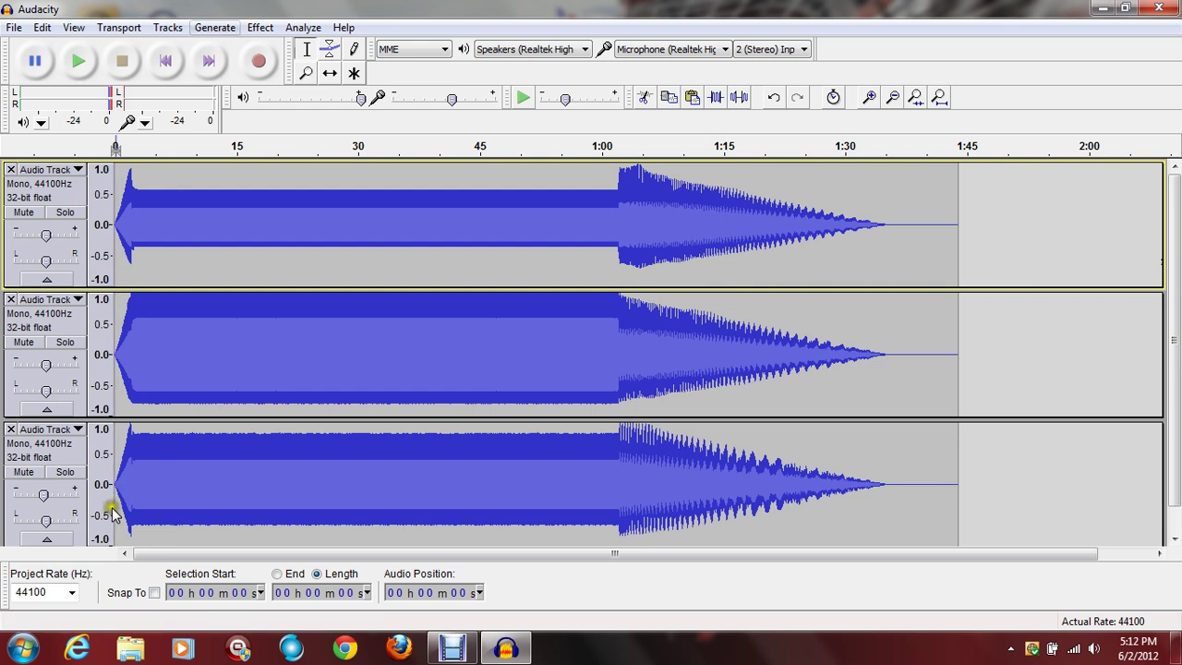
pyautogui.click(218, 27)
pyautogui.click(236, 105)
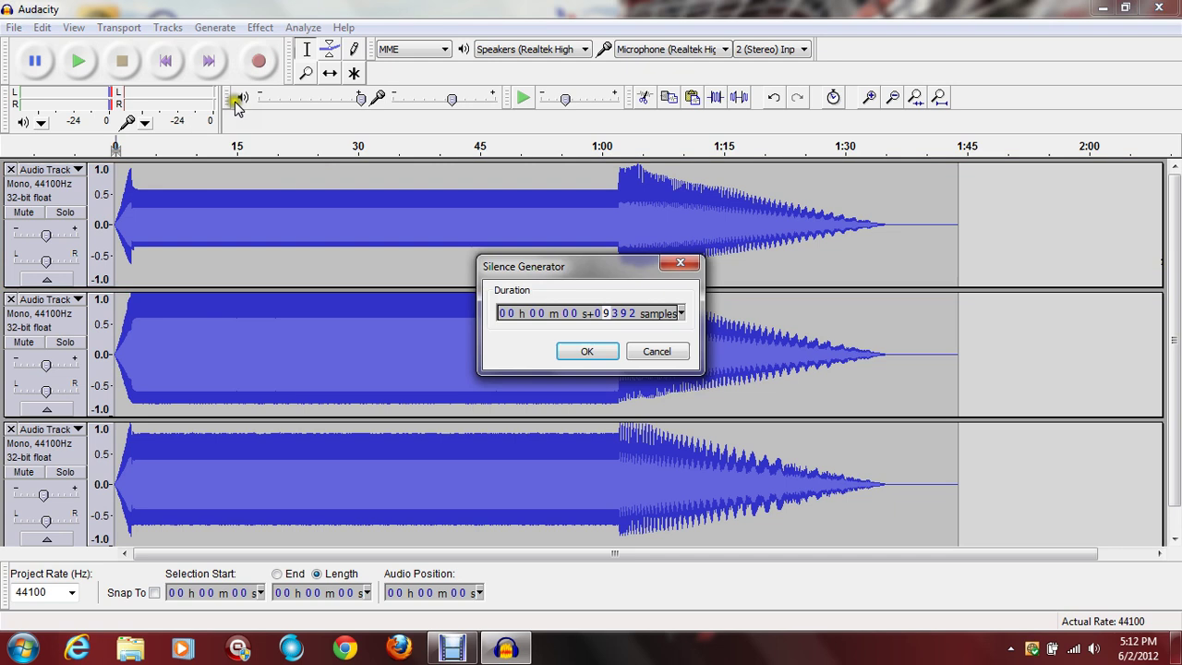
pyautogui.click(680, 313)
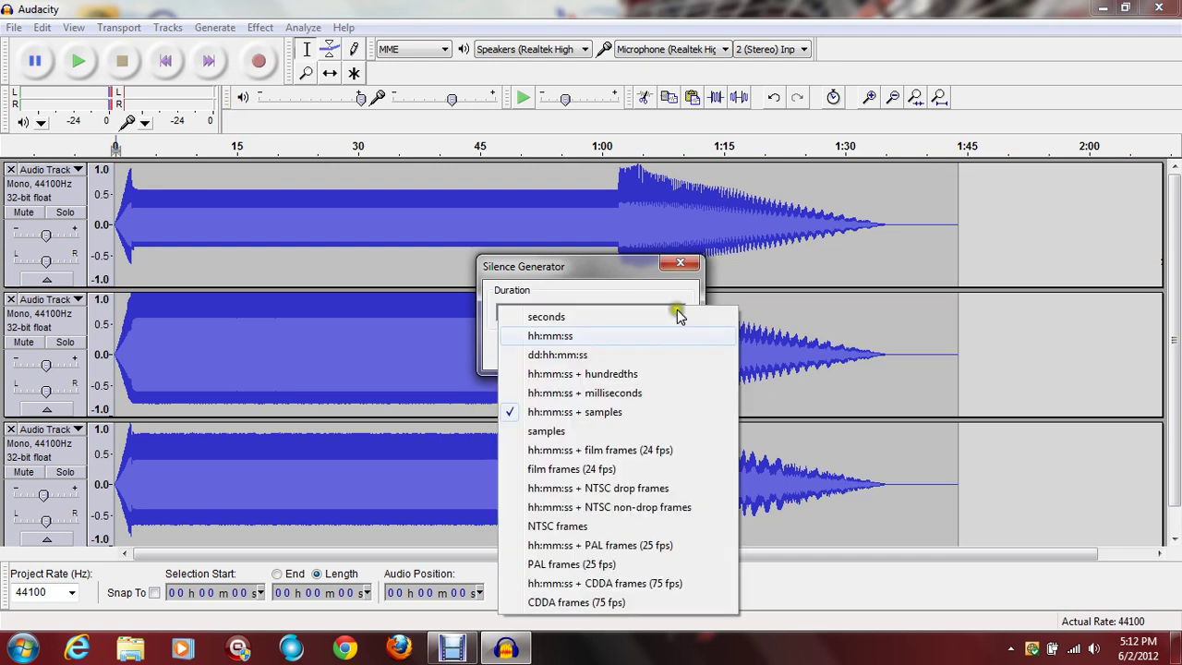
pyautogui.click(679, 316)
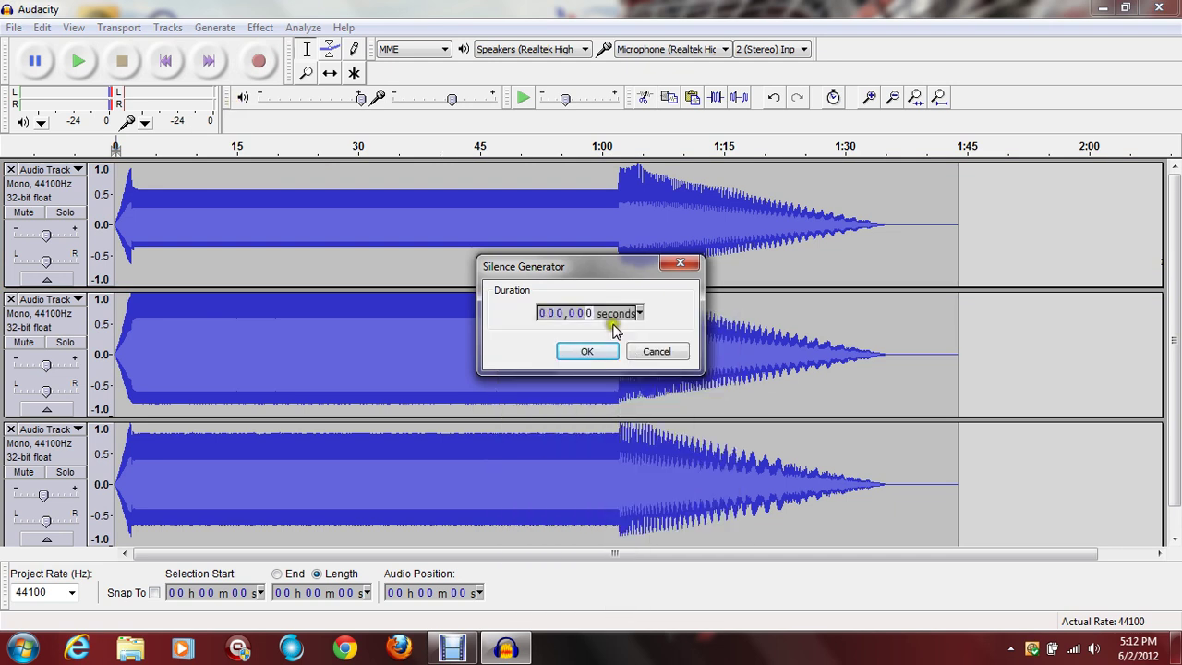
pyautogui.press('Return')
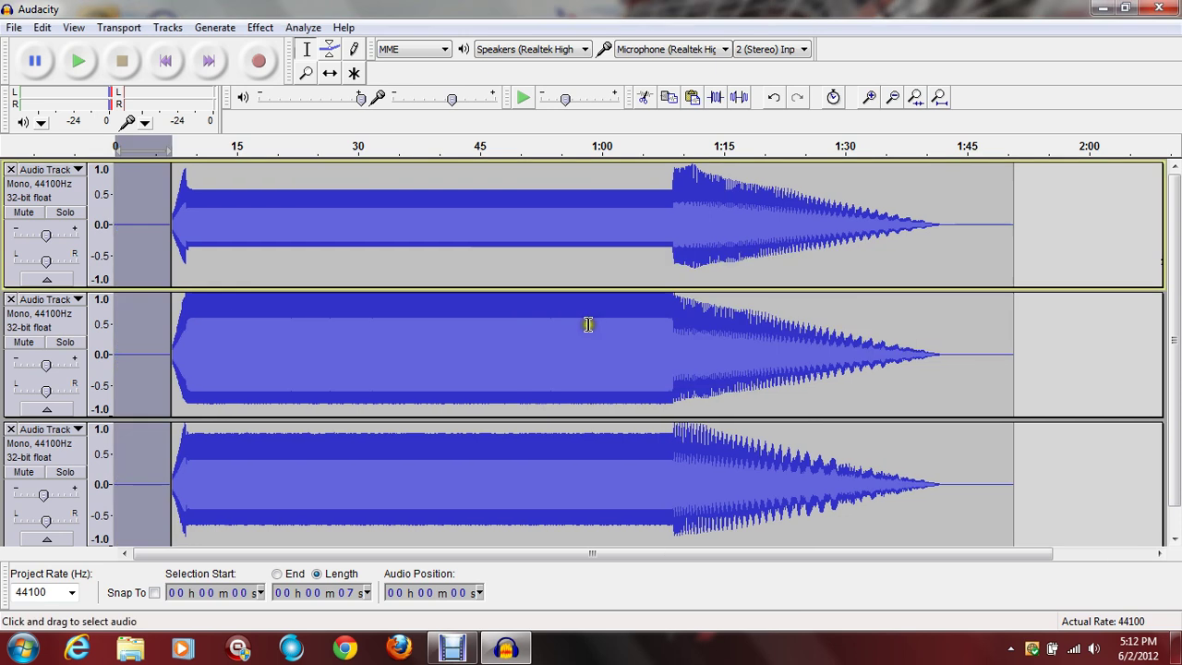
# Step: Add a new empty mono audio track below the three existing tracks
pyautogui.scroll(-1, 587, 324)
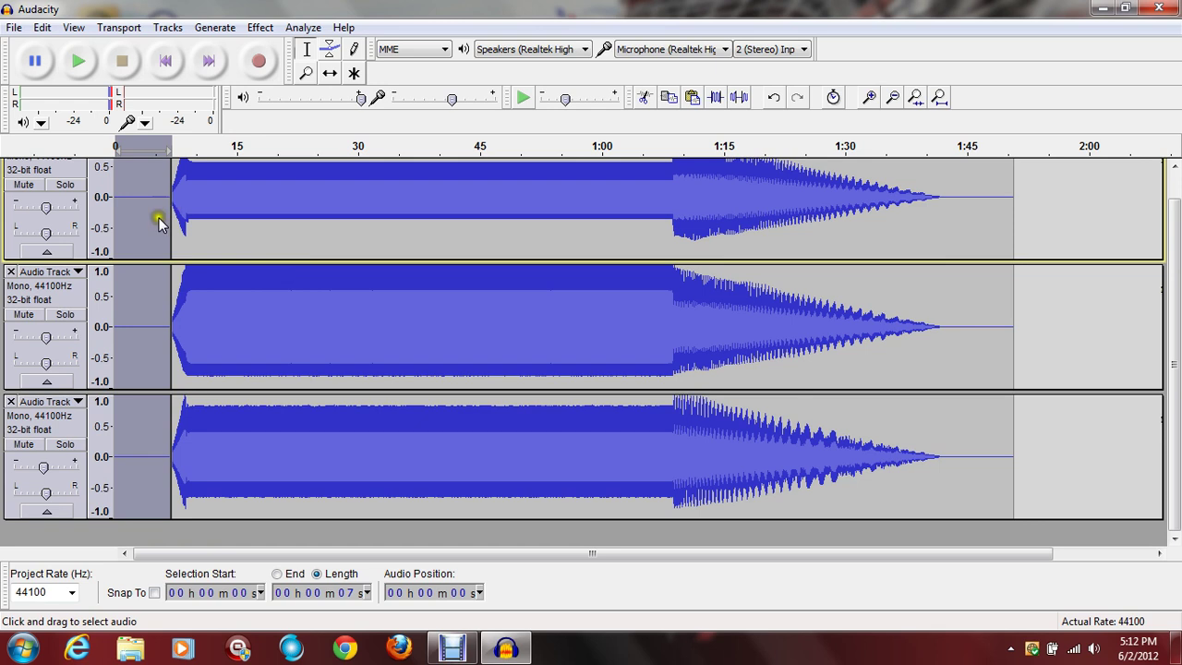
pyautogui.click(168, 27)
pyautogui.moveTo(192, 40)
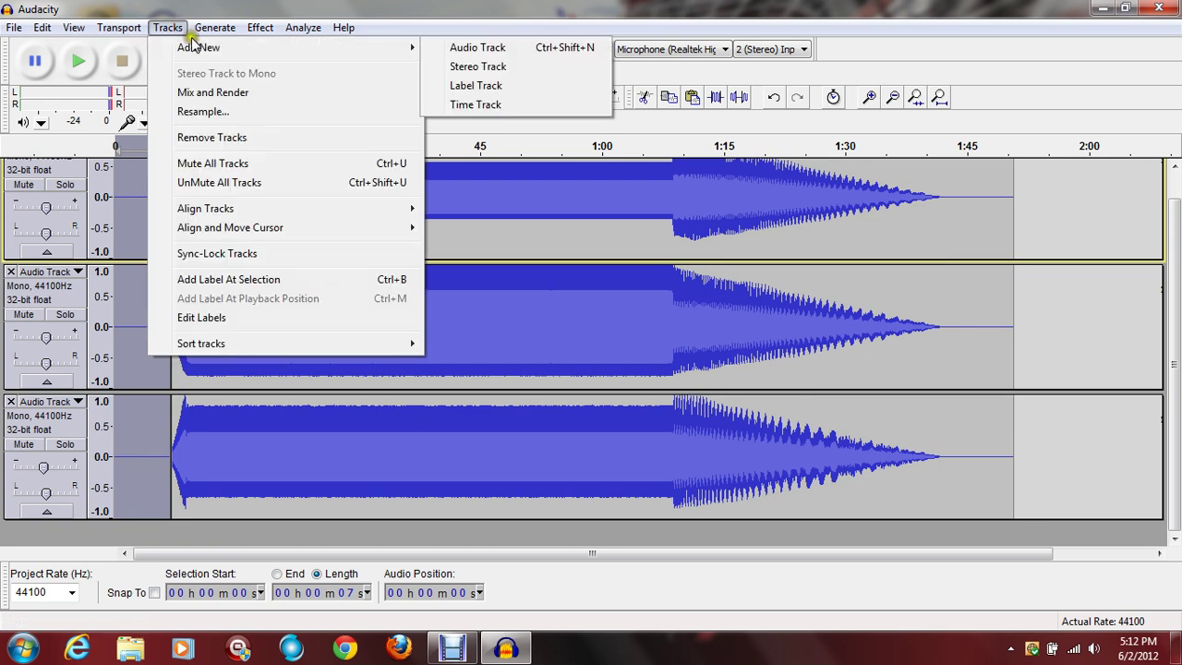
pyautogui.click(471, 47)
pyautogui.scroll(-1, 120, 411)
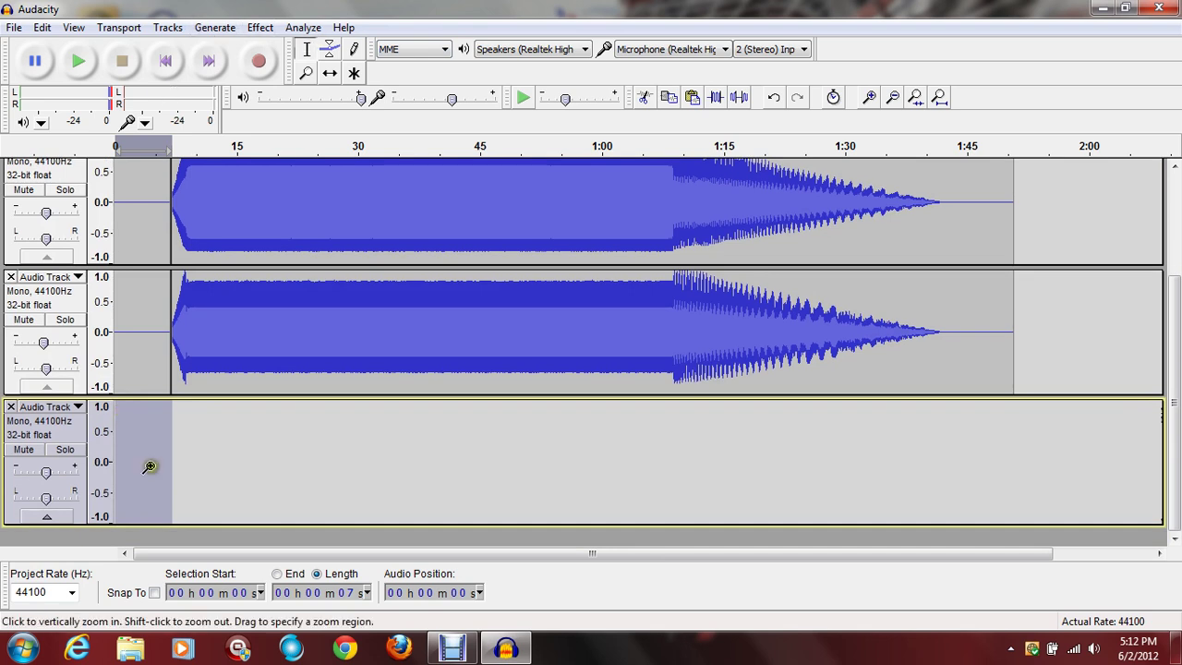
# Step: Try generating 1 minute 46 seconds of white noise from the start of the new empty track, and undo it
pyautogui.click(115, 469)
pyautogui.hotkey('alt', 'a')
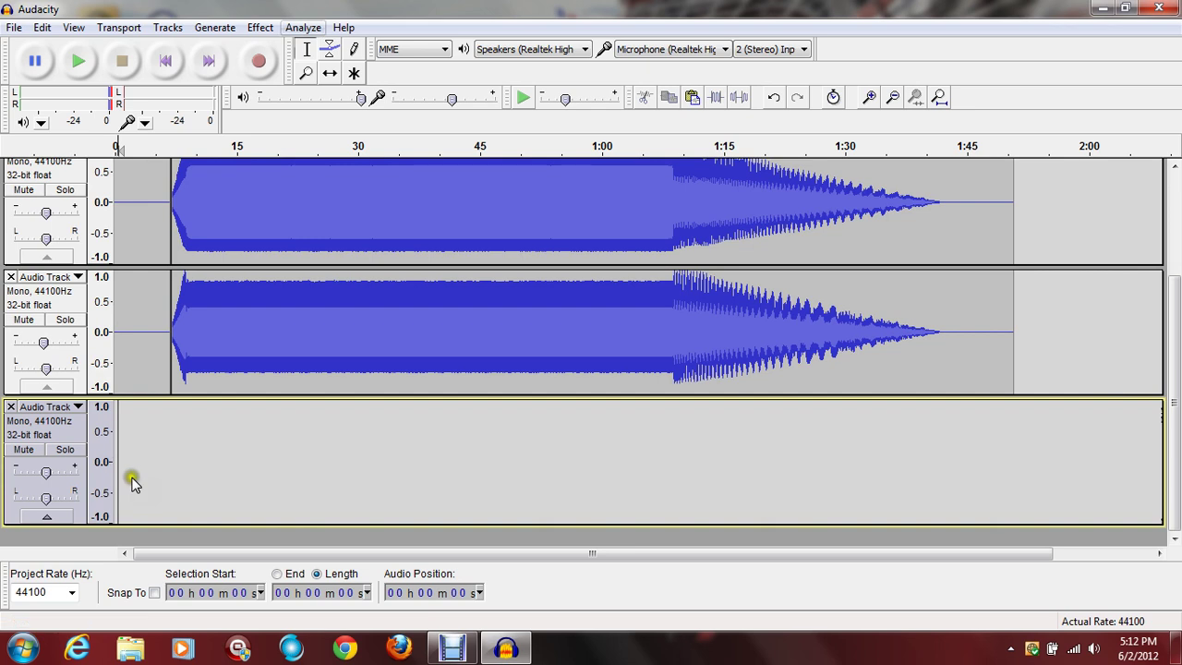
pyautogui.hotkey('alt', 'g')
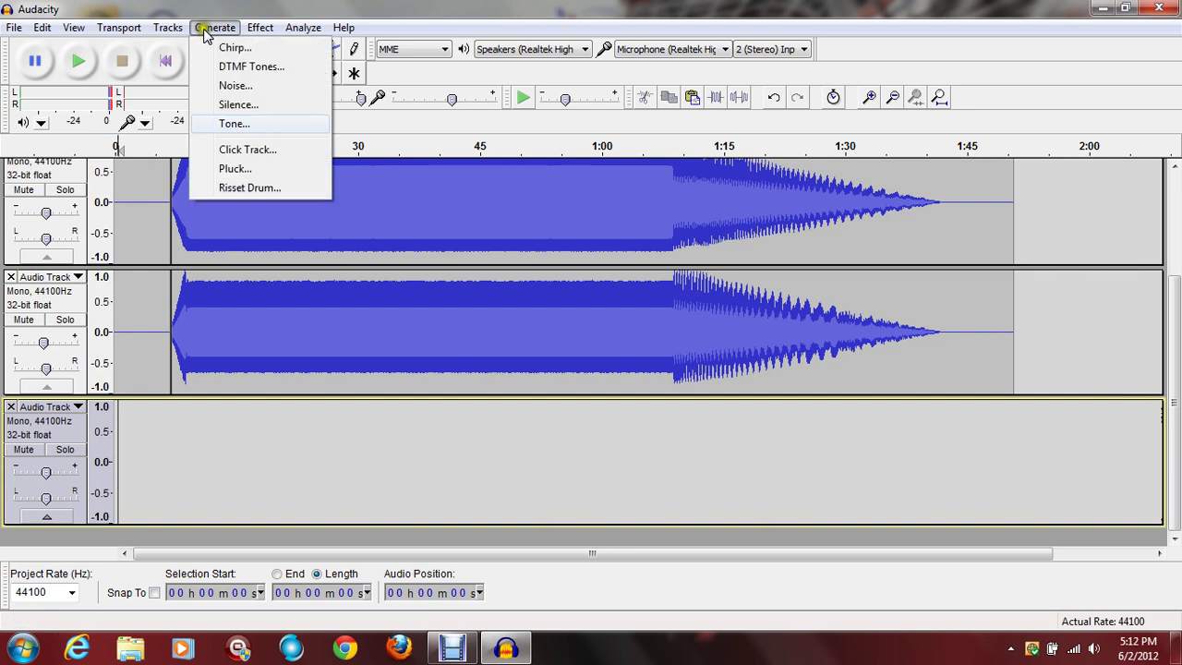
pyautogui.click(236, 85)
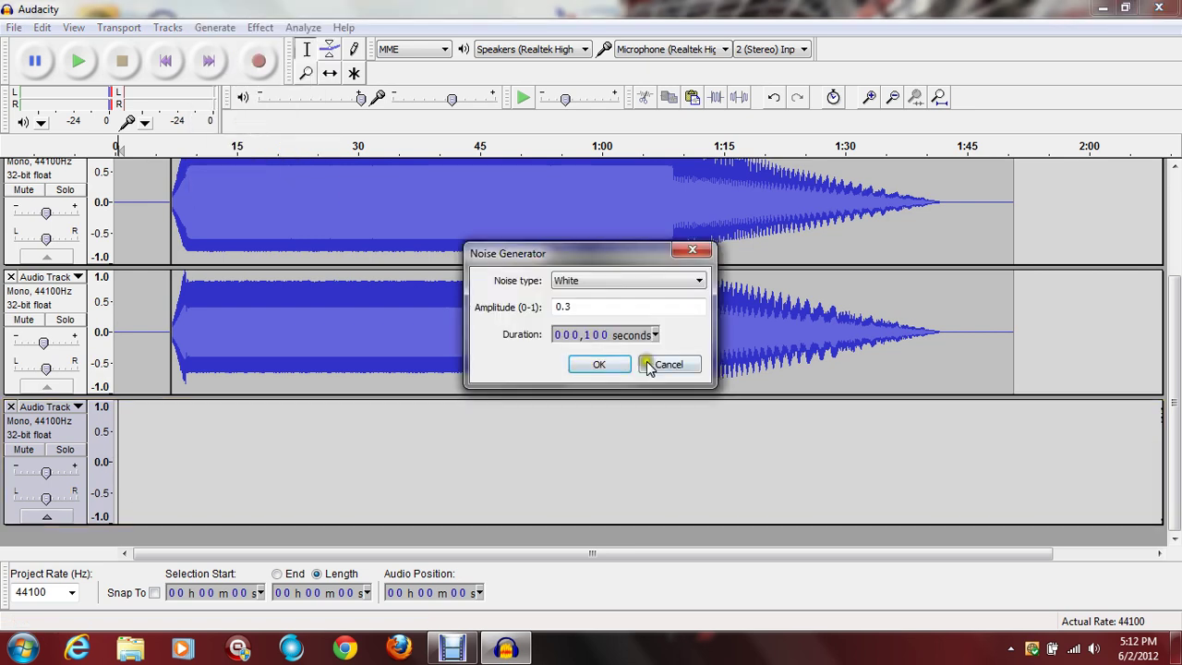
pyautogui.click(599, 365)
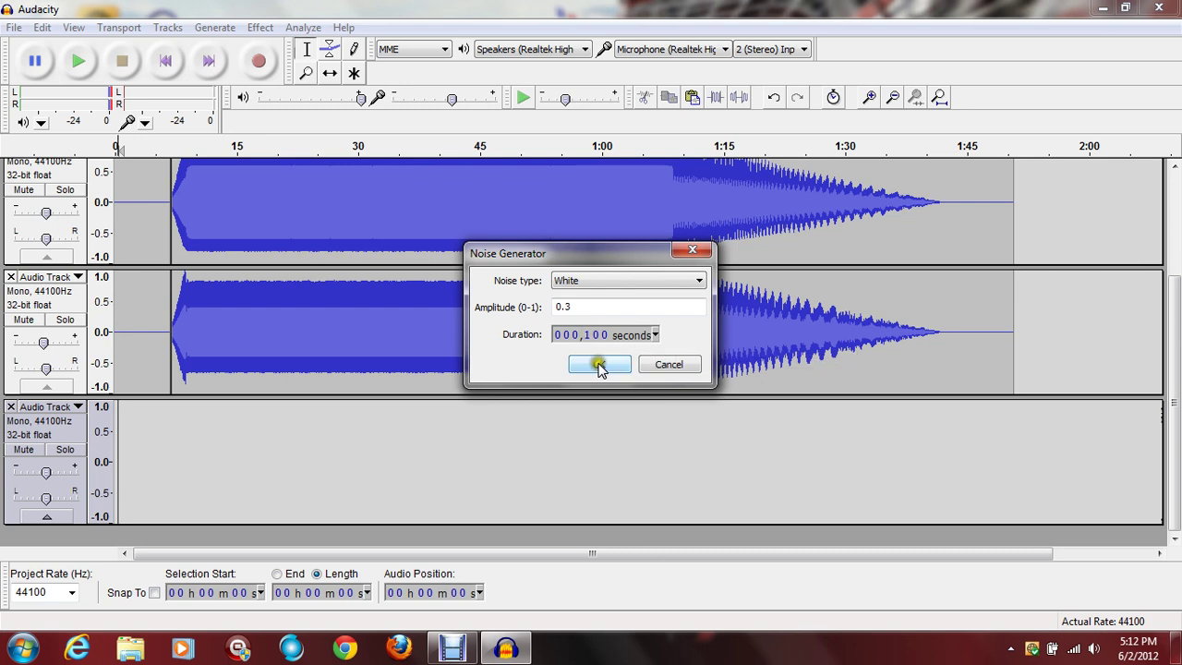
pyautogui.click(654, 335)
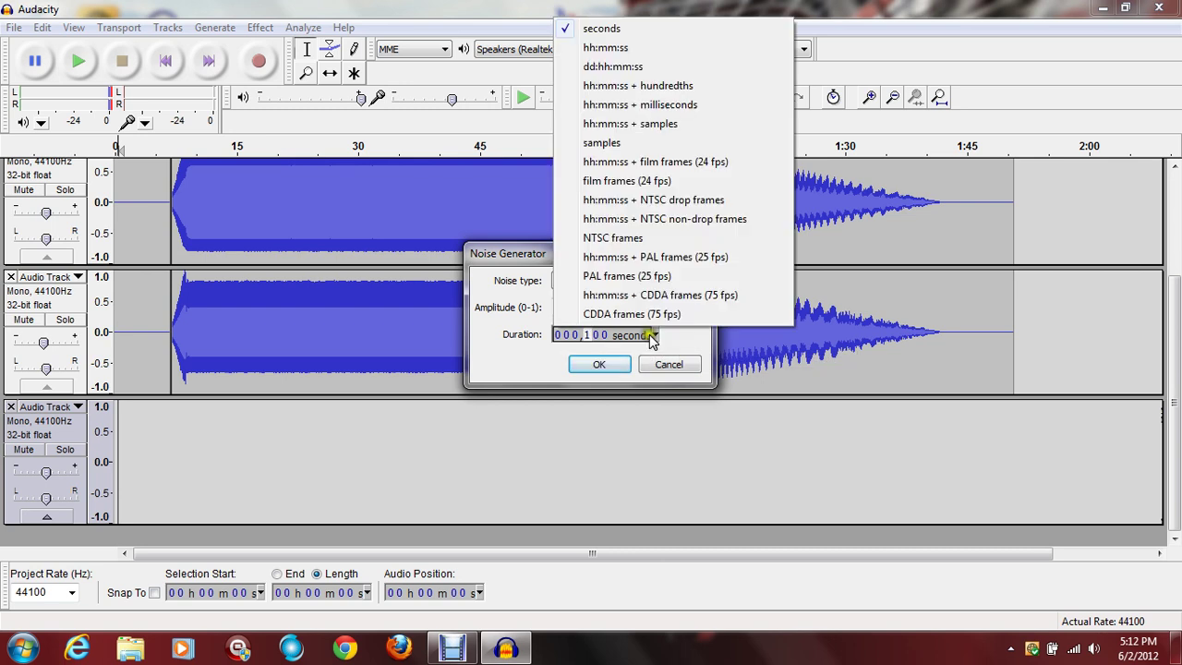
pyautogui.click(605, 46)
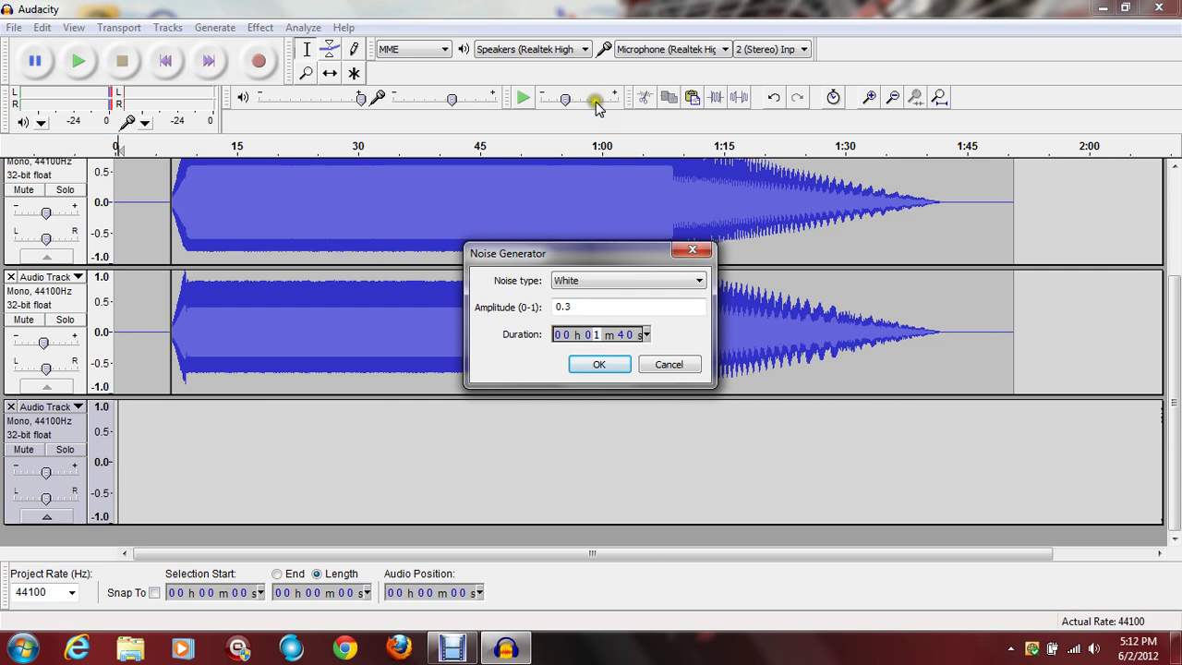
pyautogui.click(625, 337)
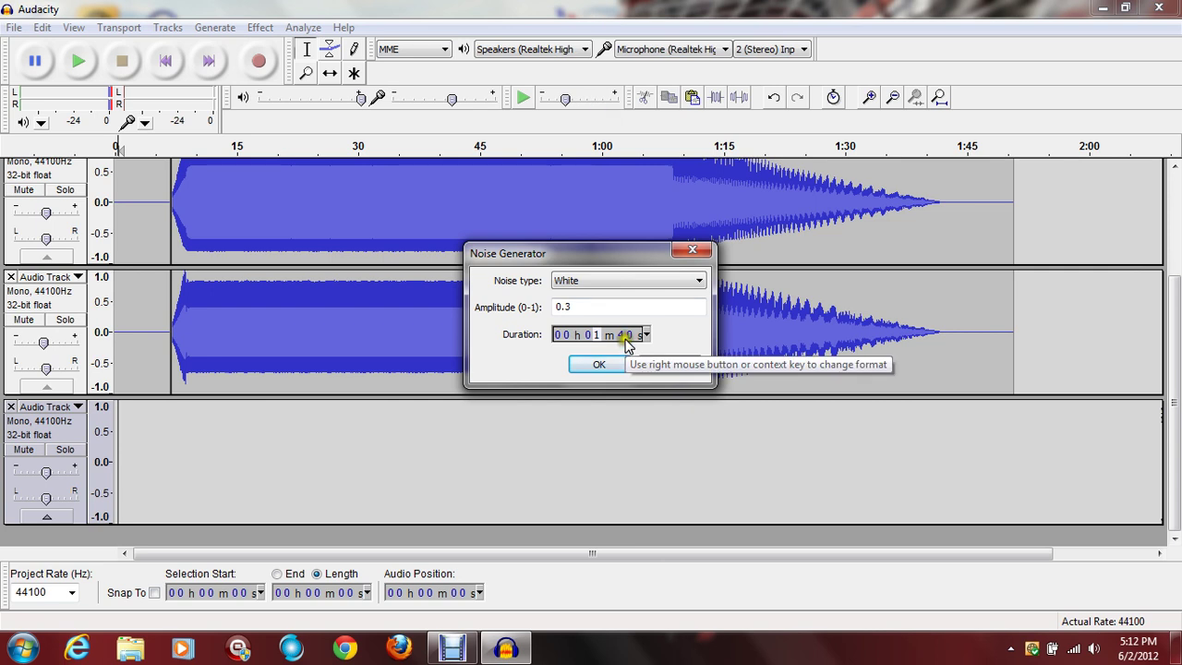
pyautogui.click(626, 339)
pyautogui.click(629, 337)
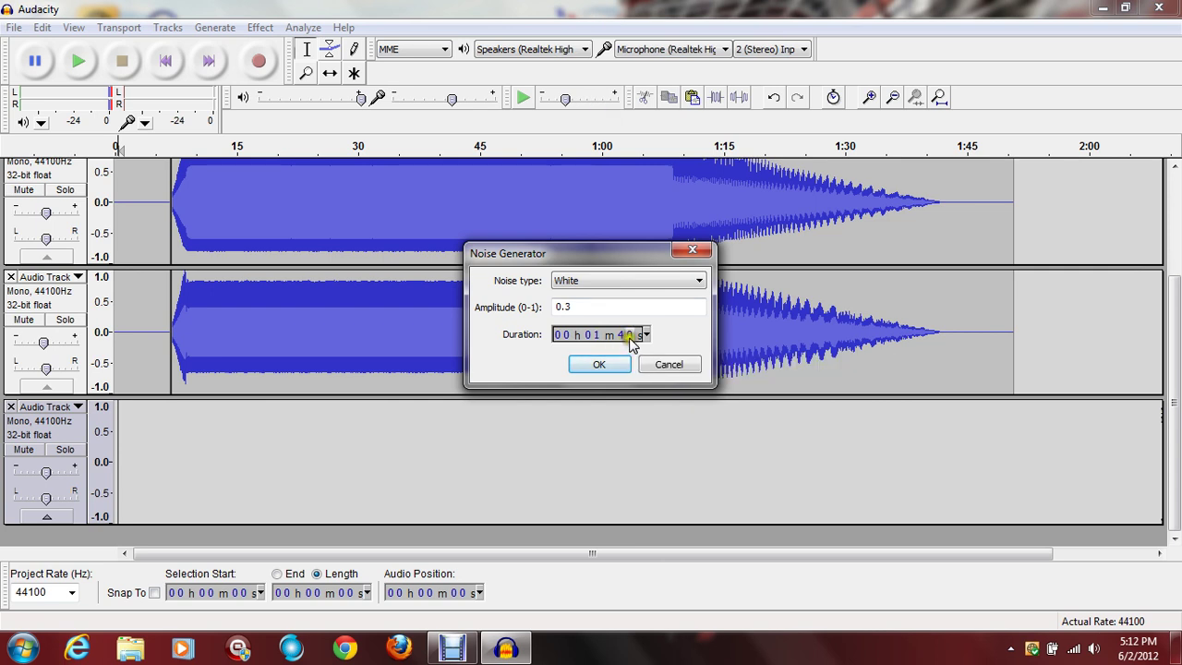
pyautogui.write('6')
pyautogui.click(596, 370)
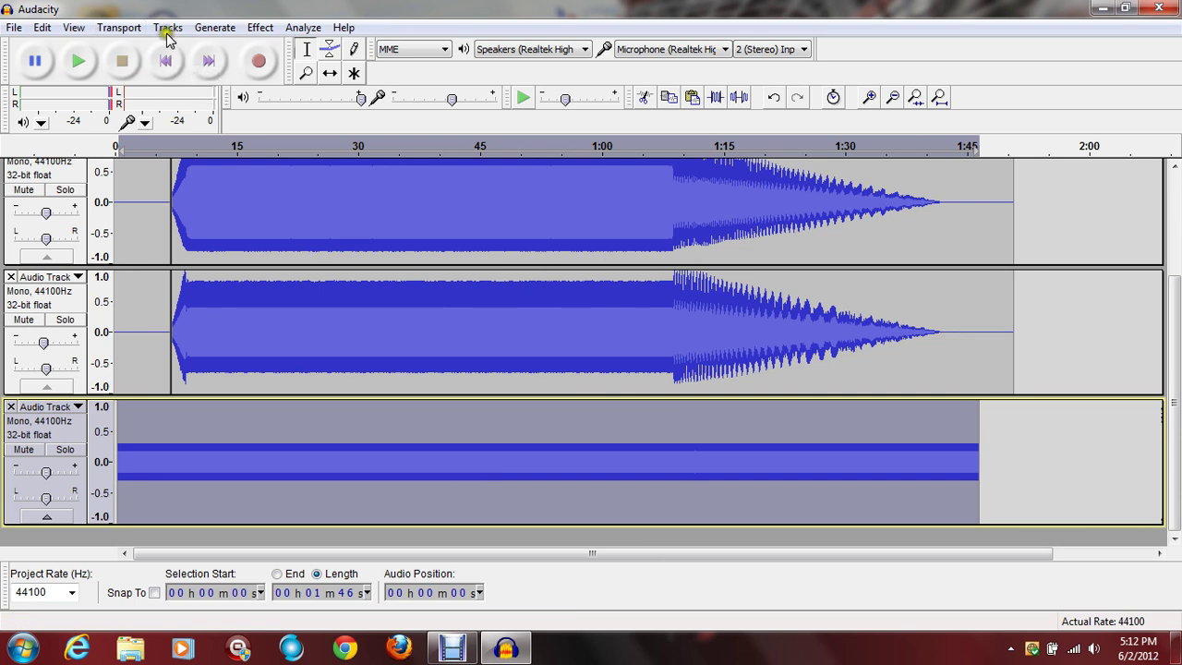
pyautogui.click(776, 99)
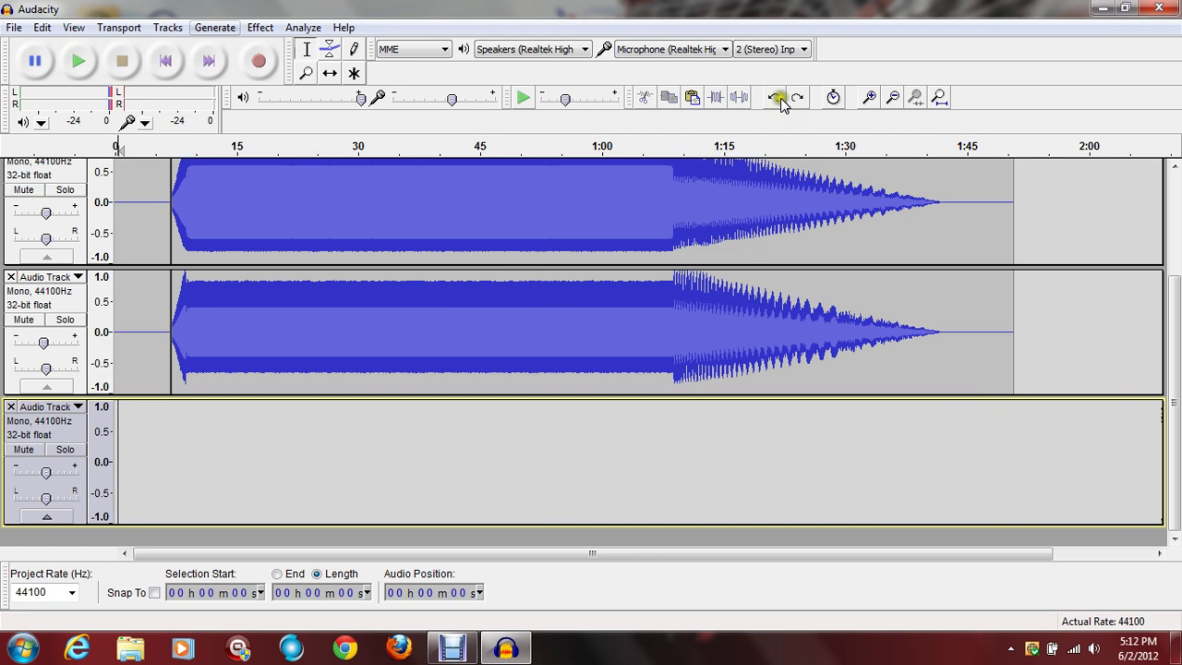
# Step: Generate 1 minute 53 seconds of white noise at amplitude 0.3 from the start of the new fourth track
pyautogui.click(216, 28)
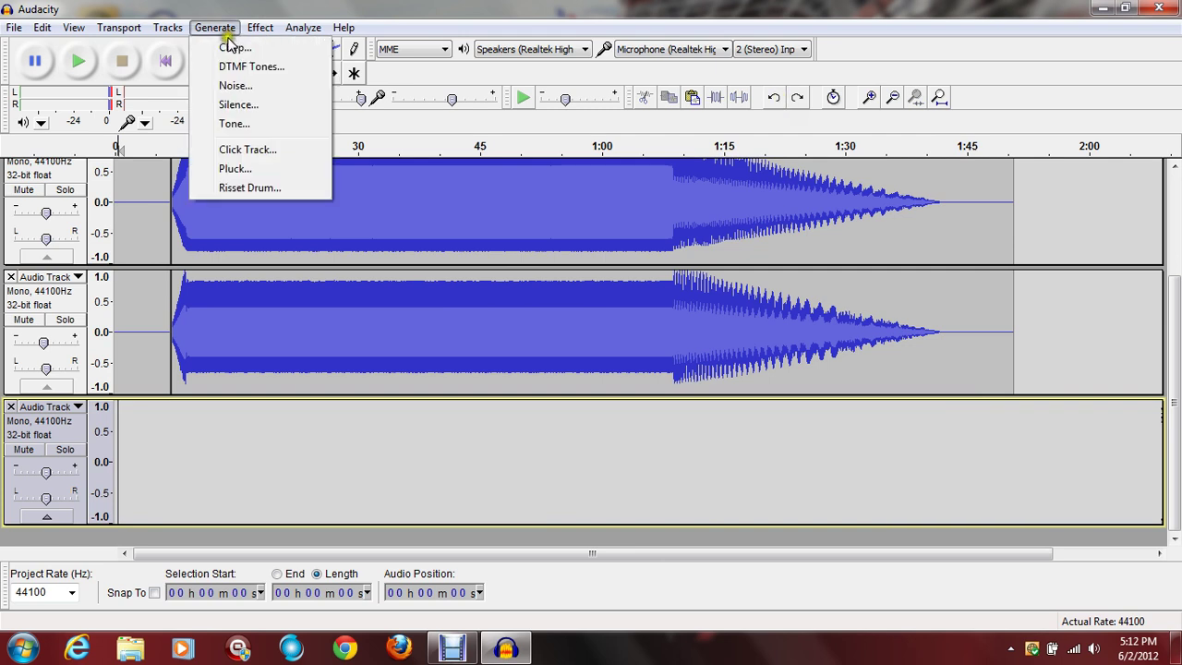
pyautogui.click(236, 86)
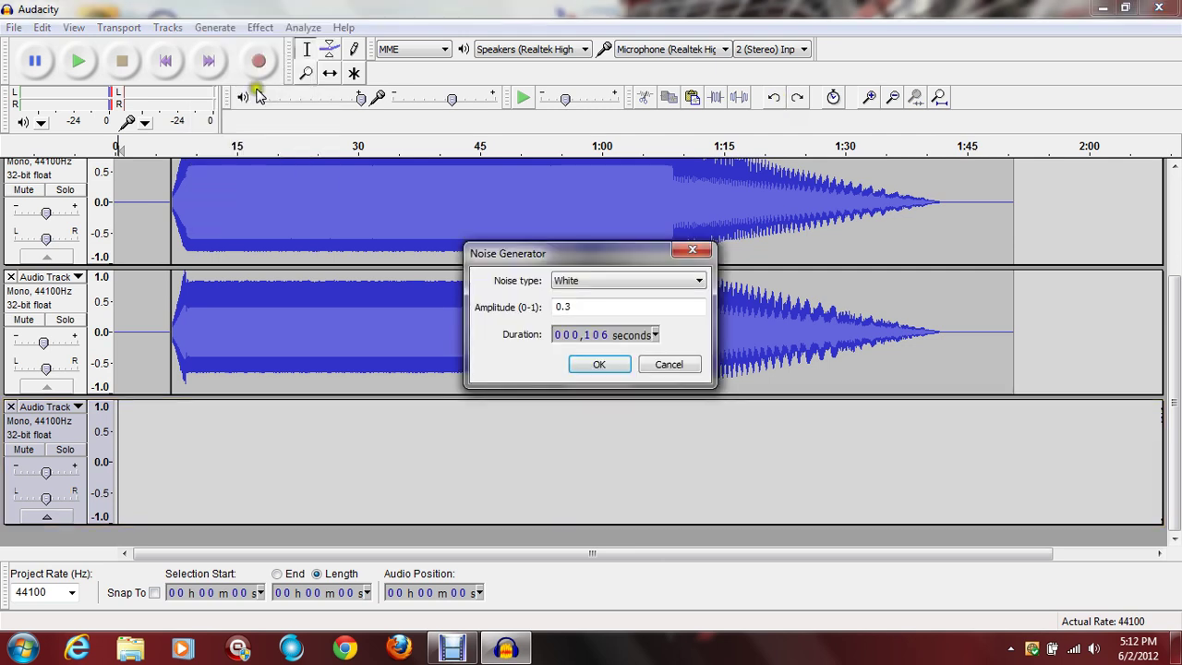
pyautogui.click(607, 337)
pyautogui.click(597, 336)
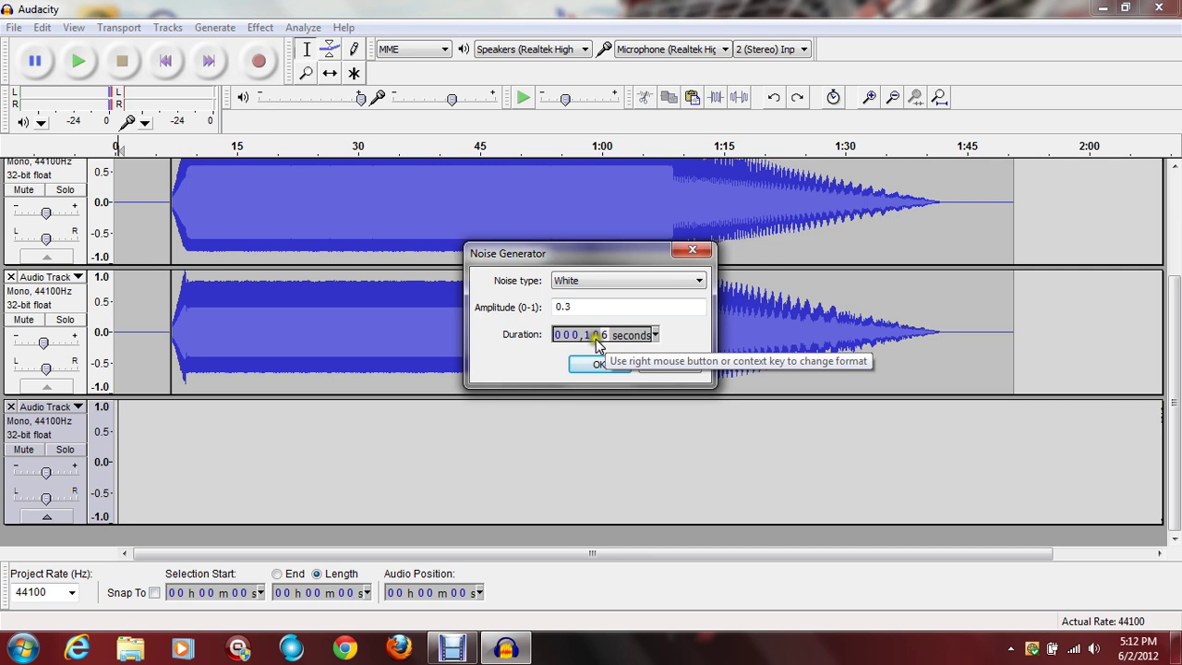
pyautogui.click(657, 335)
pyautogui.click(625, 50)
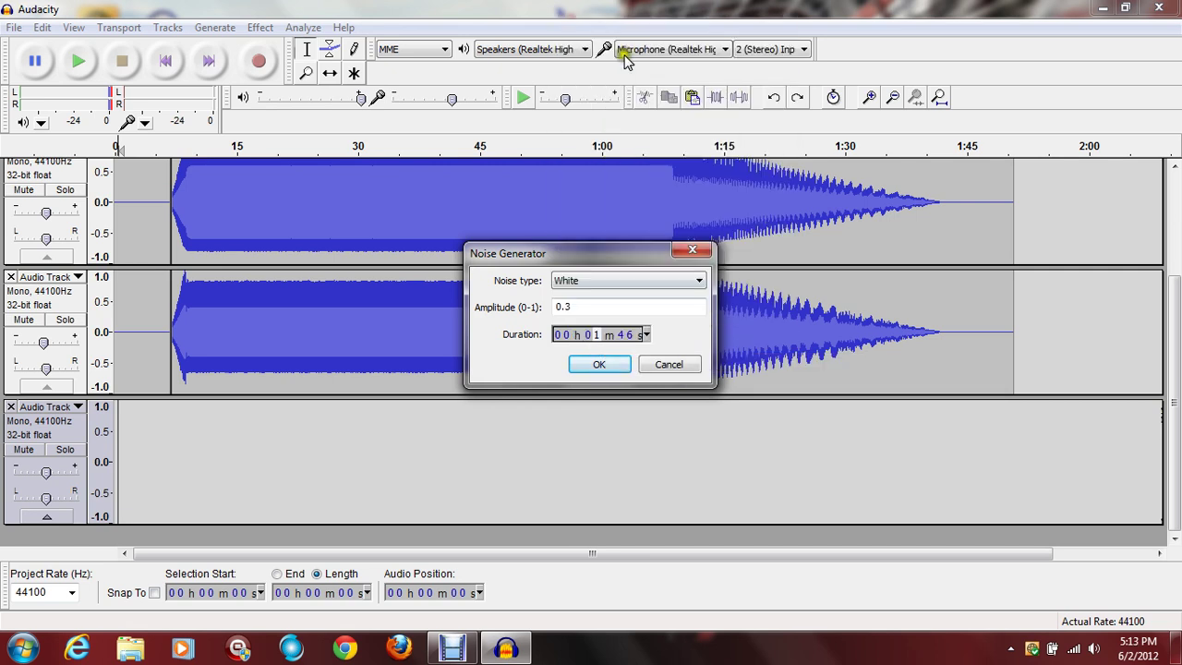
pyautogui.click(633, 337)
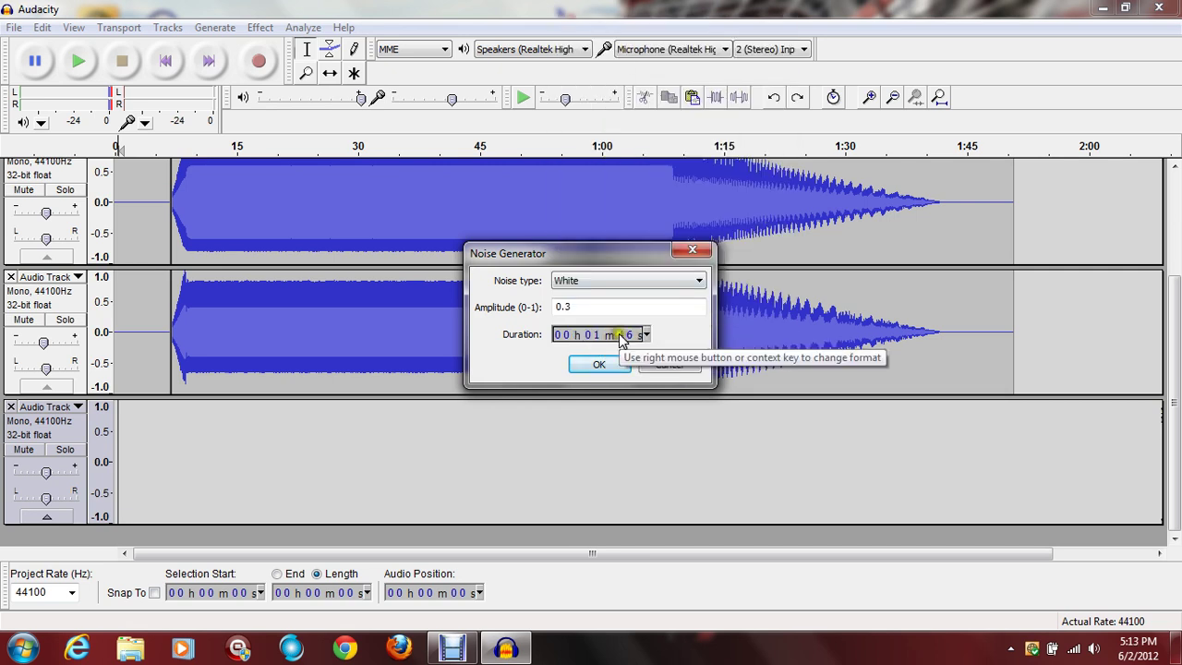
pyautogui.click(631, 336)
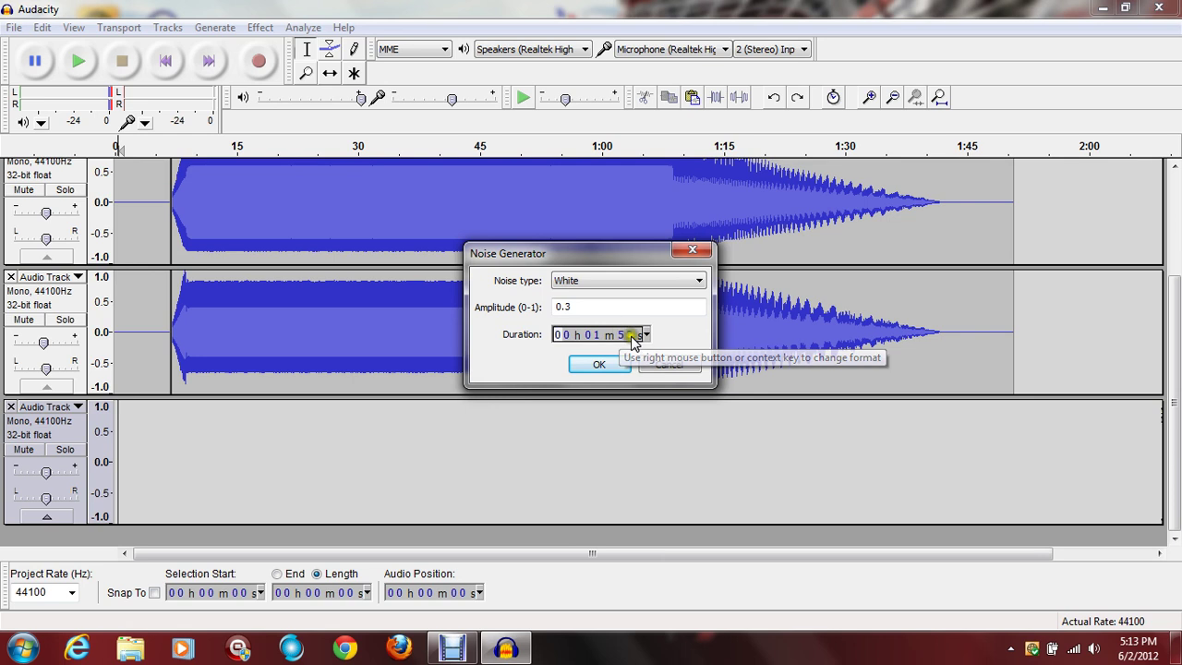
pyautogui.click(613, 364)
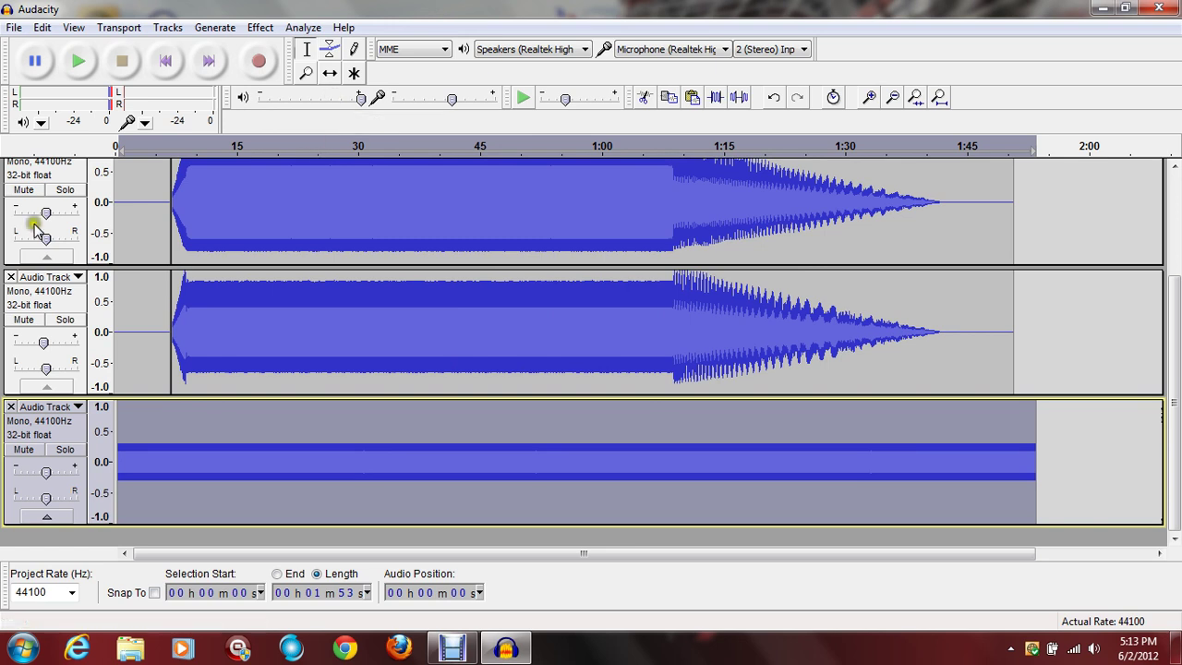
# Step: Play the mix briefly from the start, stop it, and lower the white noise track's gain close to the minimum
pyautogui.click(81, 65)
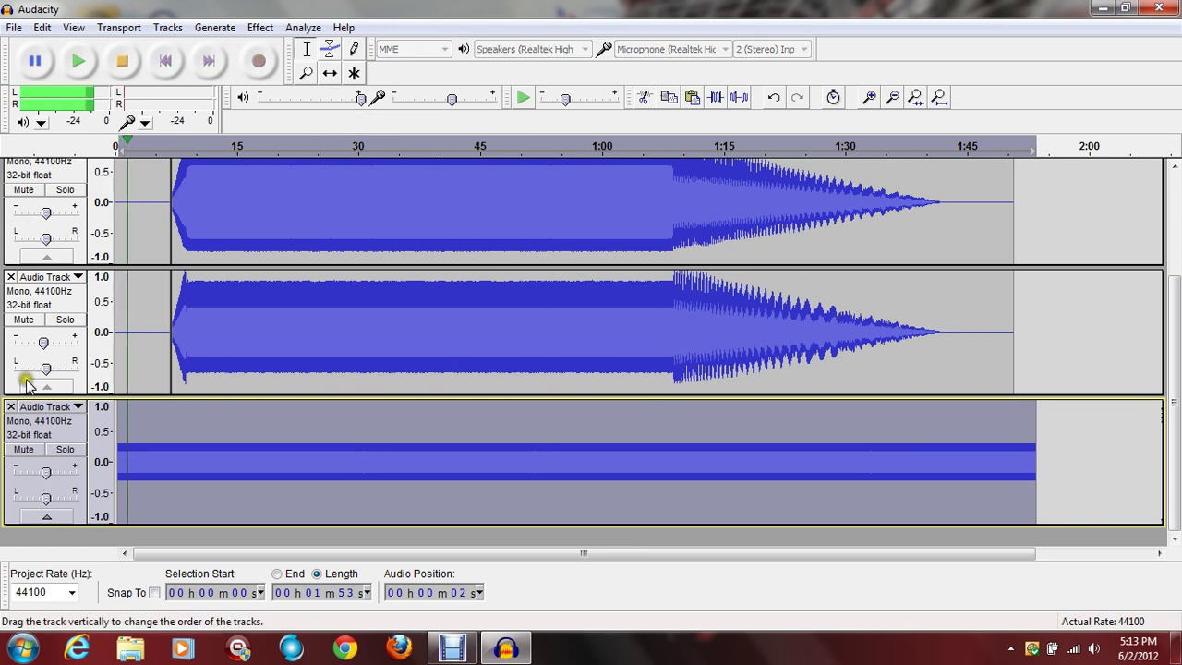
pyautogui.press('space')
pyautogui.moveTo(46, 472); pyautogui.dragTo(20, 478)
# Step: Play the mix with the quieter noise from the beginning and from about 1:06, and stop playback
pyautogui.click(79, 61)
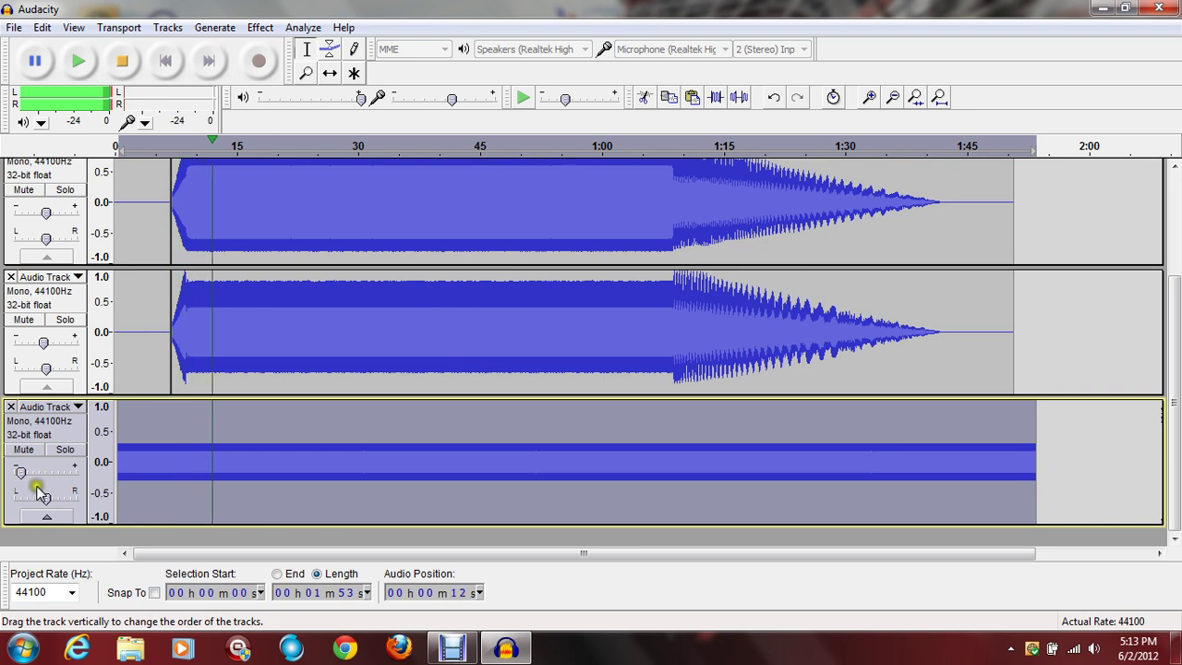
pyautogui.scroll(1, 39, 485)
pyautogui.click(35, 498)
pyautogui.scroll(2, 46, 493)
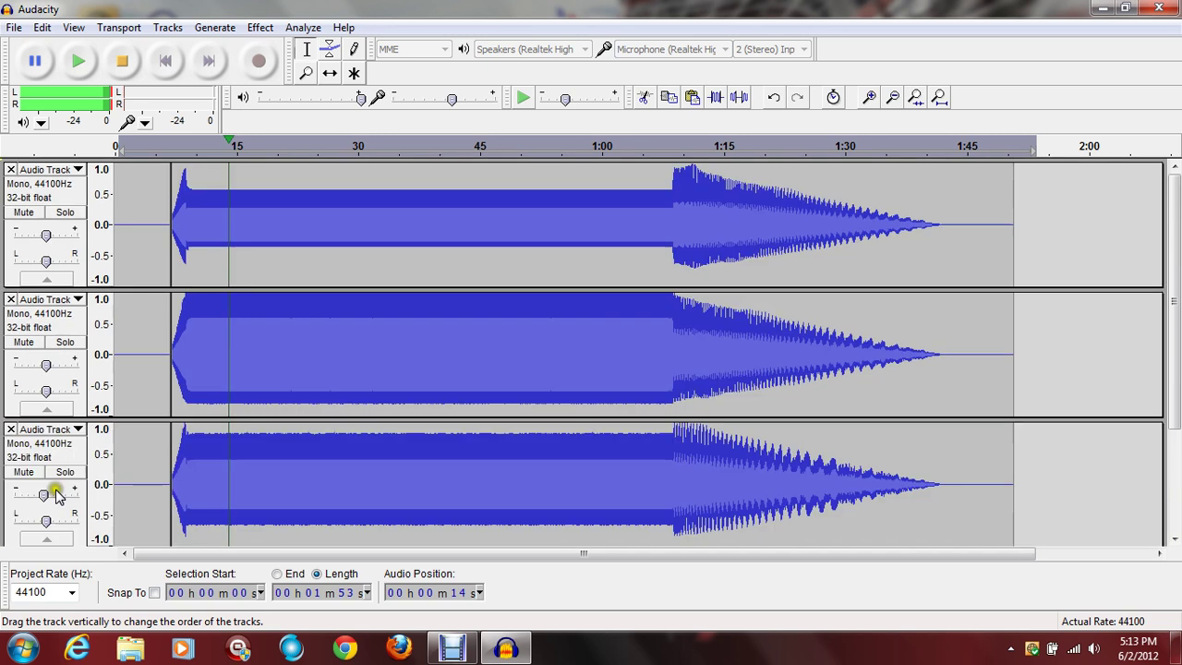
pyautogui.scroll(-1, 56, 490)
pyautogui.scroll(-1, 69, 480)
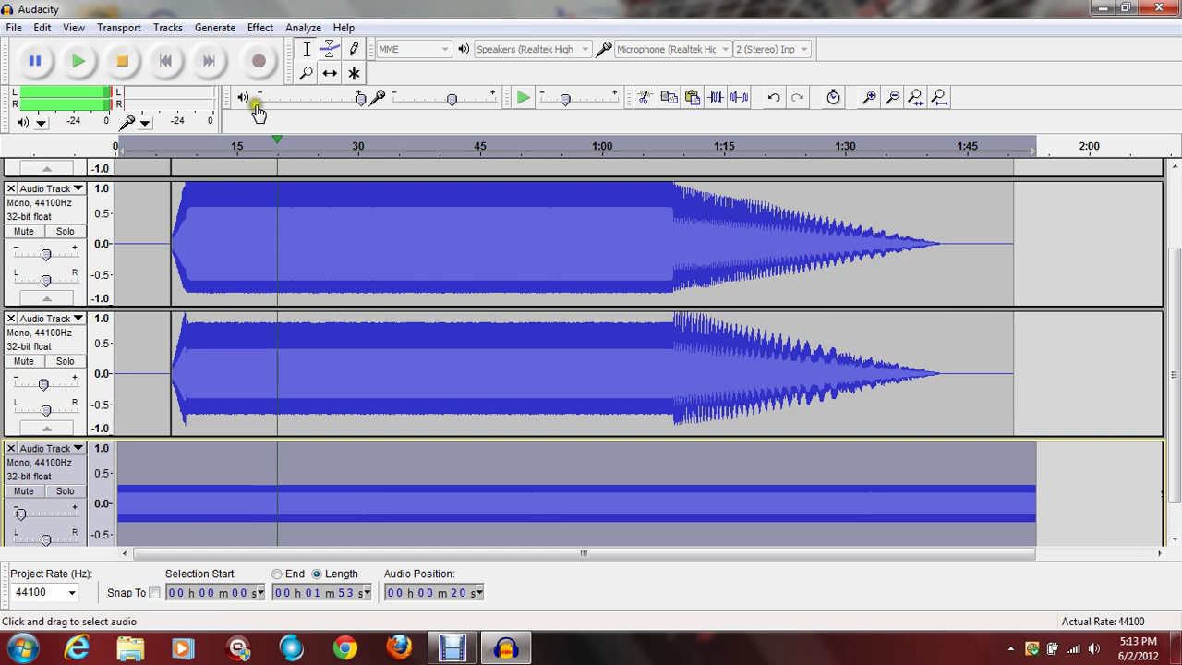
pyautogui.click(649, 146)
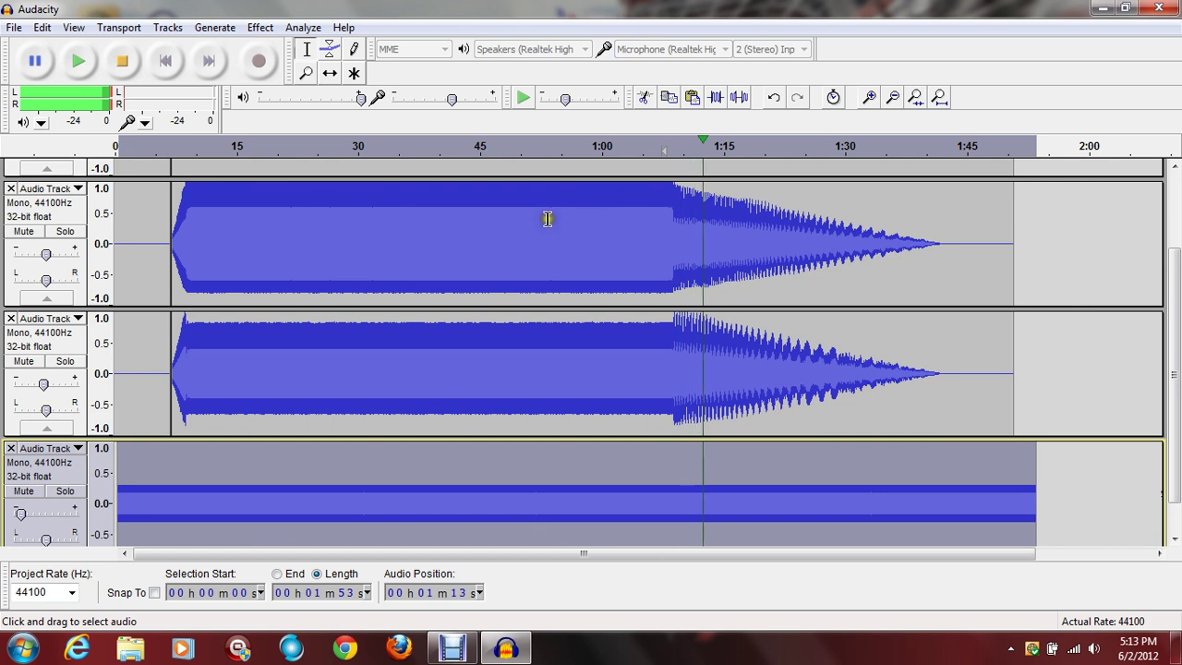
pyautogui.click(113, 74)
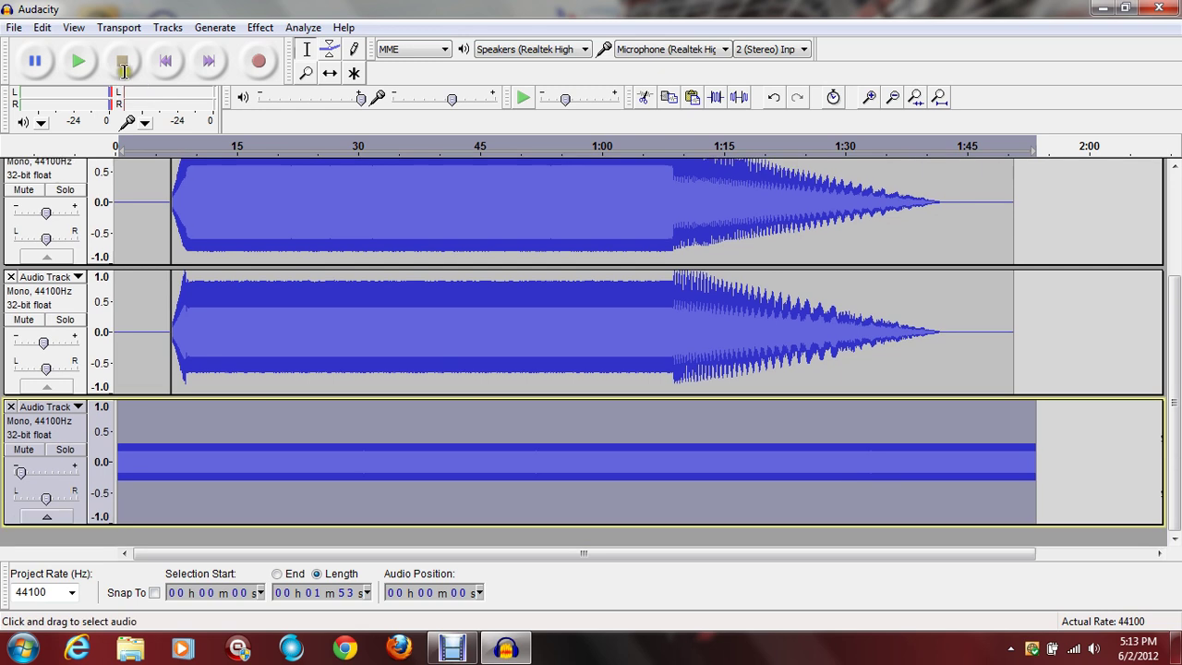
# Step: Add another empty mono audio track below the white noise track
pyautogui.click(183, 71)
pyautogui.click(196, 28)
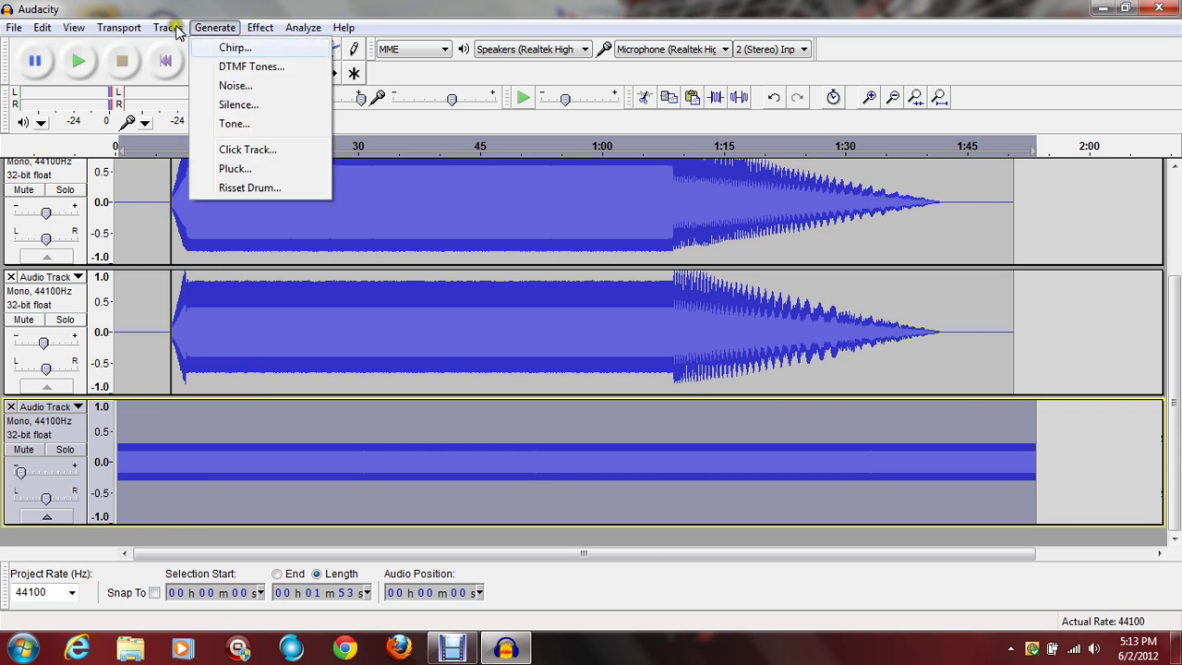
pyautogui.click(175, 29)
pyautogui.moveTo(211, 46)
pyautogui.click(477, 47)
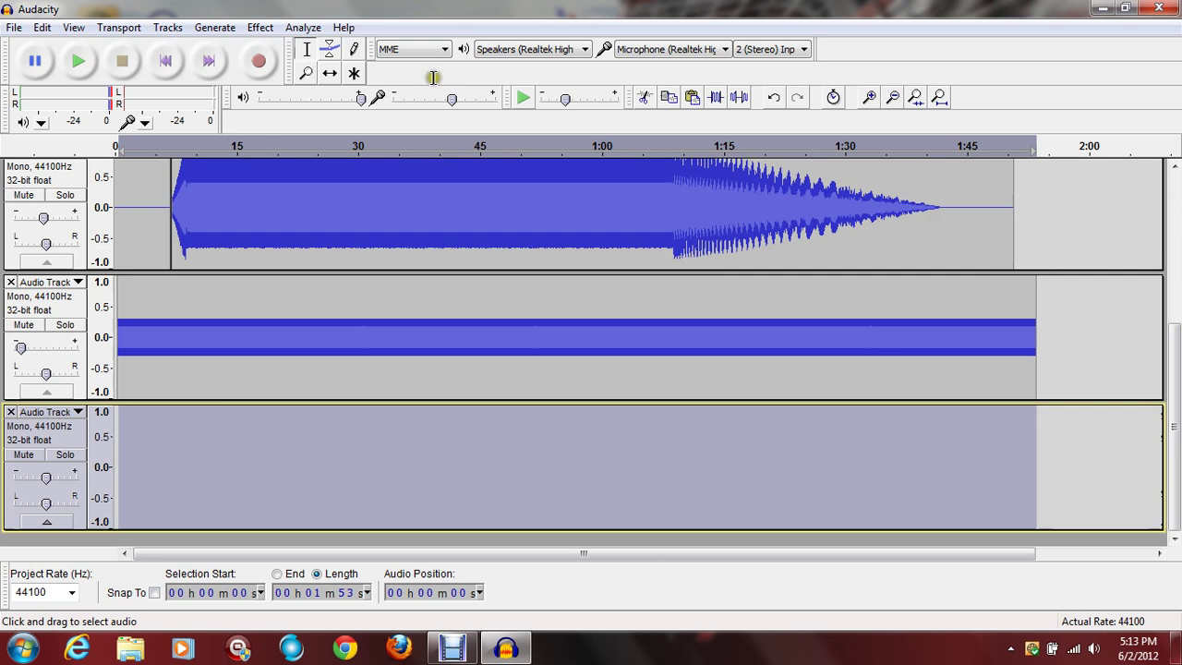
# Step: Generate 2 seconds of DTMF tones with the sequence "alert" at about 0:02 in the new track and play them
pyautogui.click(135, 462)
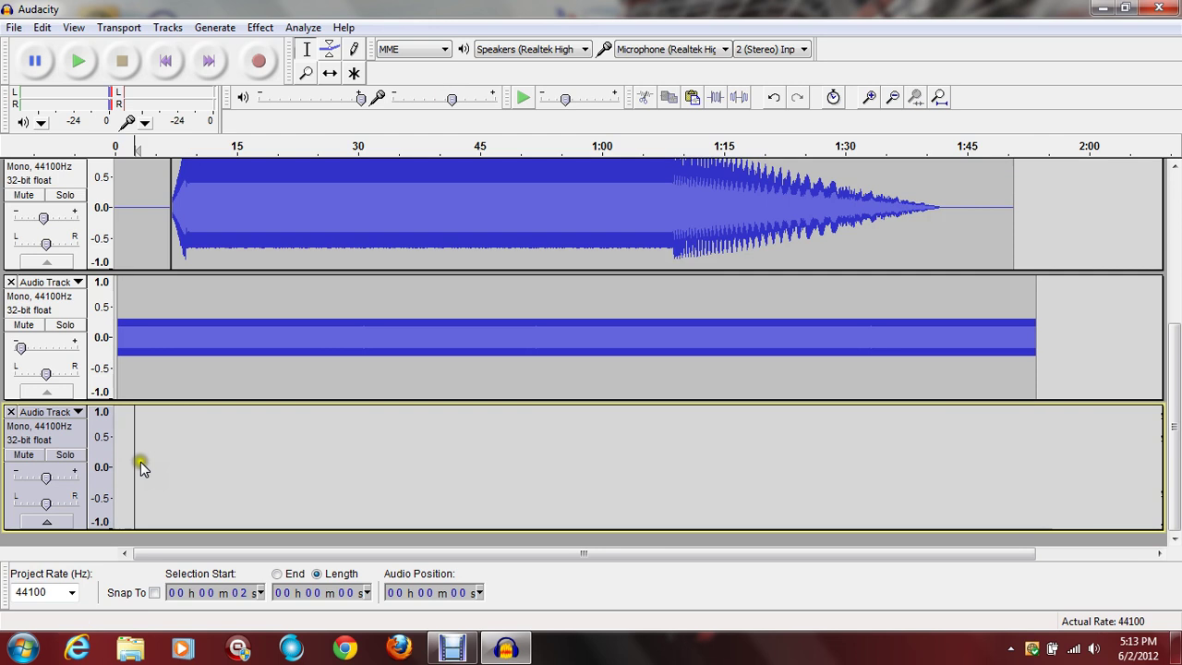
pyautogui.click(216, 27)
pyautogui.click(231, 66)
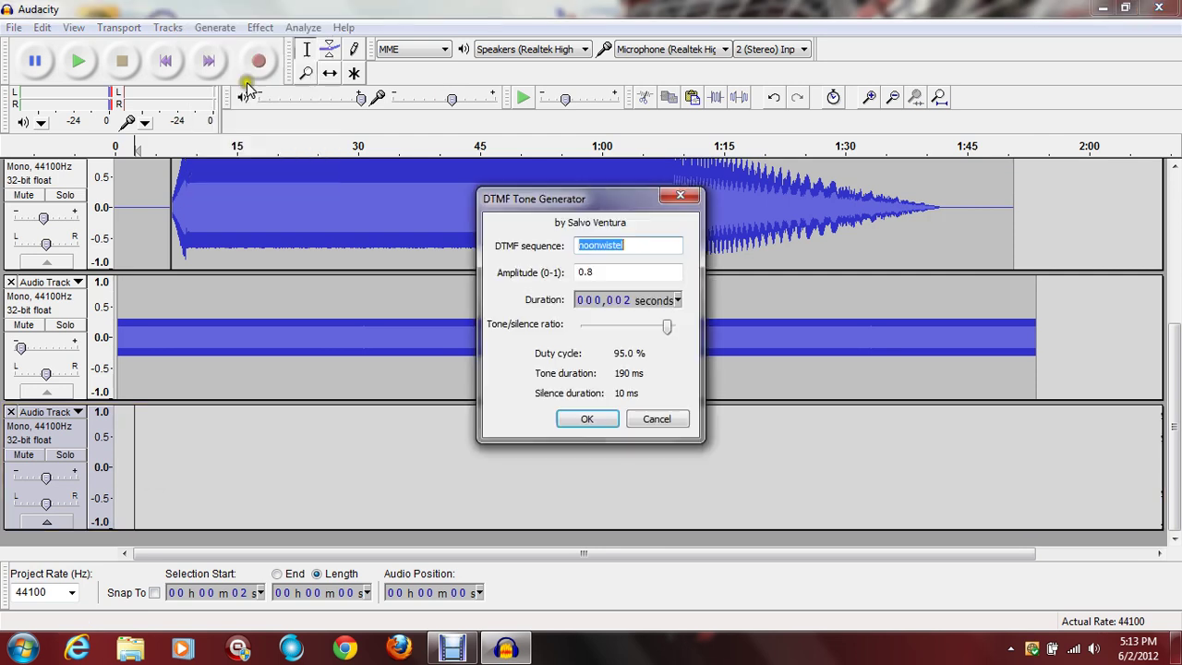
pyautogui.press('BackSpace')
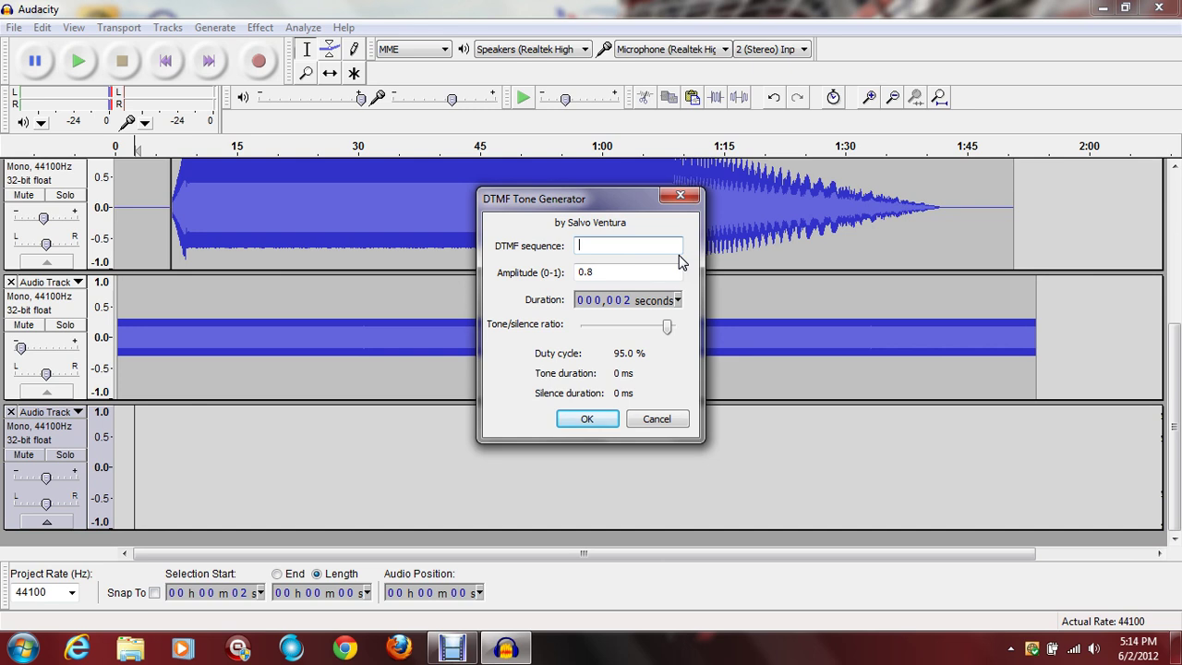
pyautogui.write('alert')
pyautogui.click(585, 419)
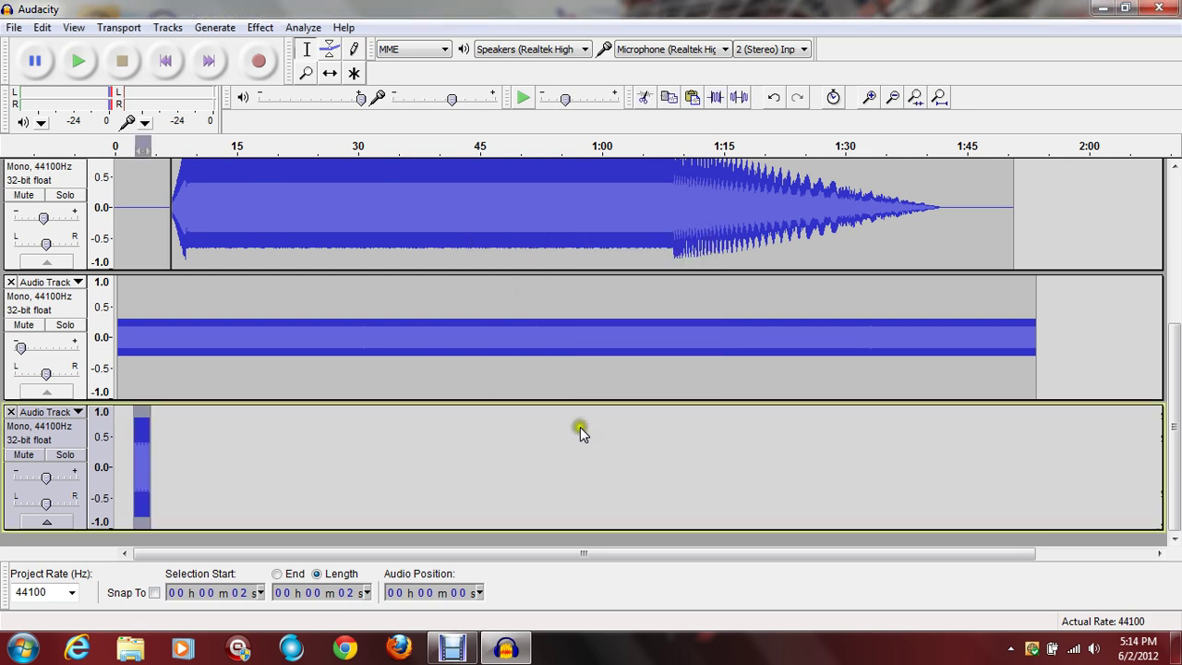
pyautogui.click(100, 67)
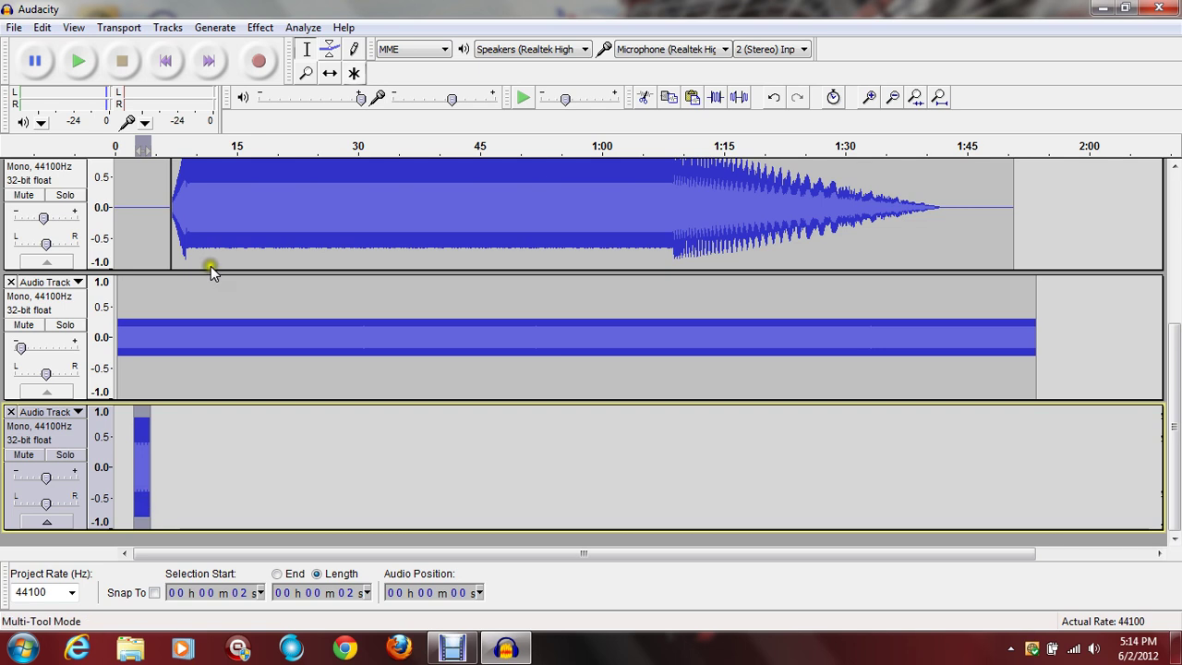
# Step: Replace the DTMF tones with the same "alert" sequence lasting 1 second and play the result
pyautogui.click(774, 102)
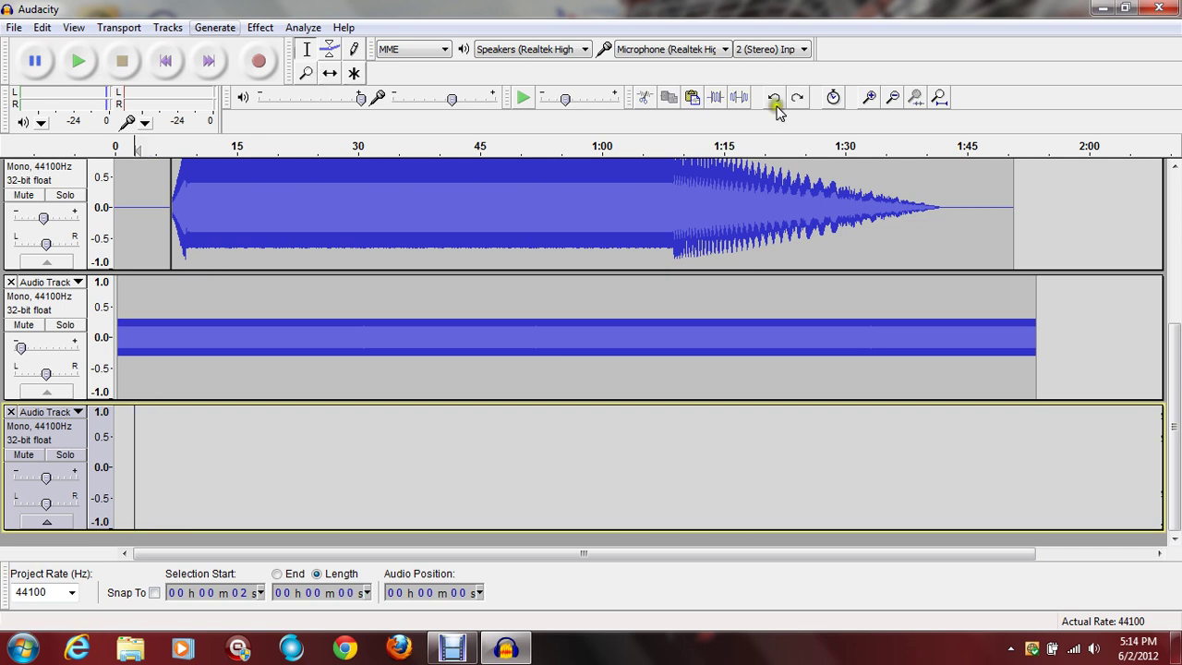
pyautogui.click(215, 27)
pyautogui.click(242, 66)
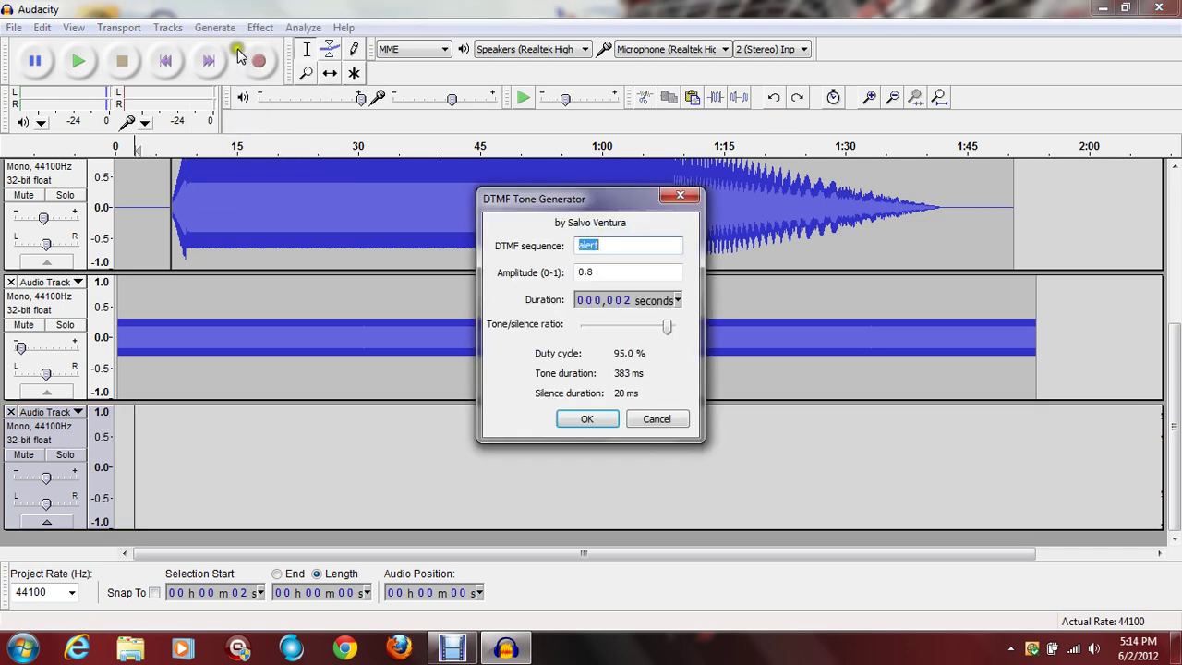
pyautogui.click(634, 301)
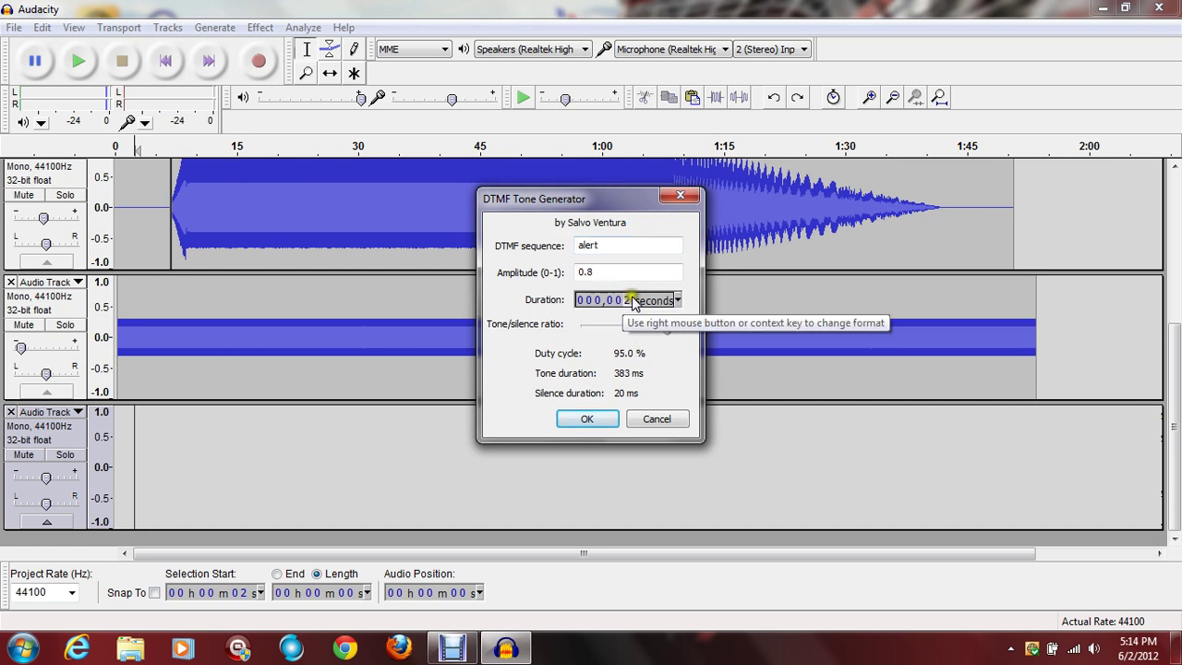
pyautogui.write('1')
pyautogui.press('Return')
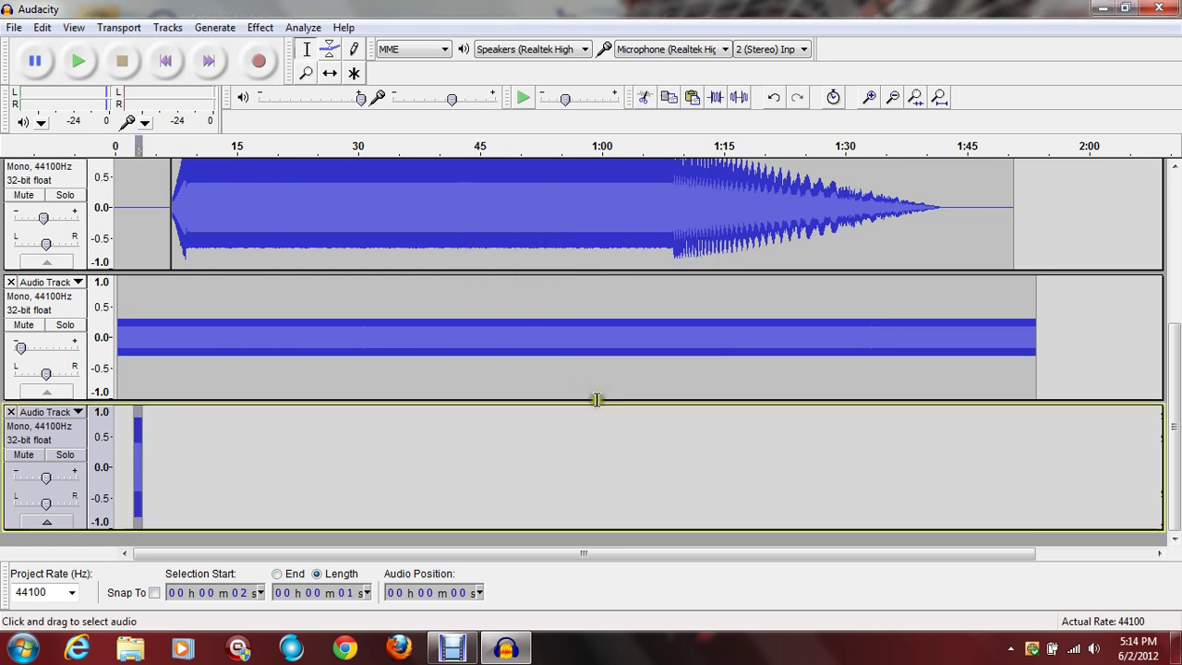
pyautogui.press('space')
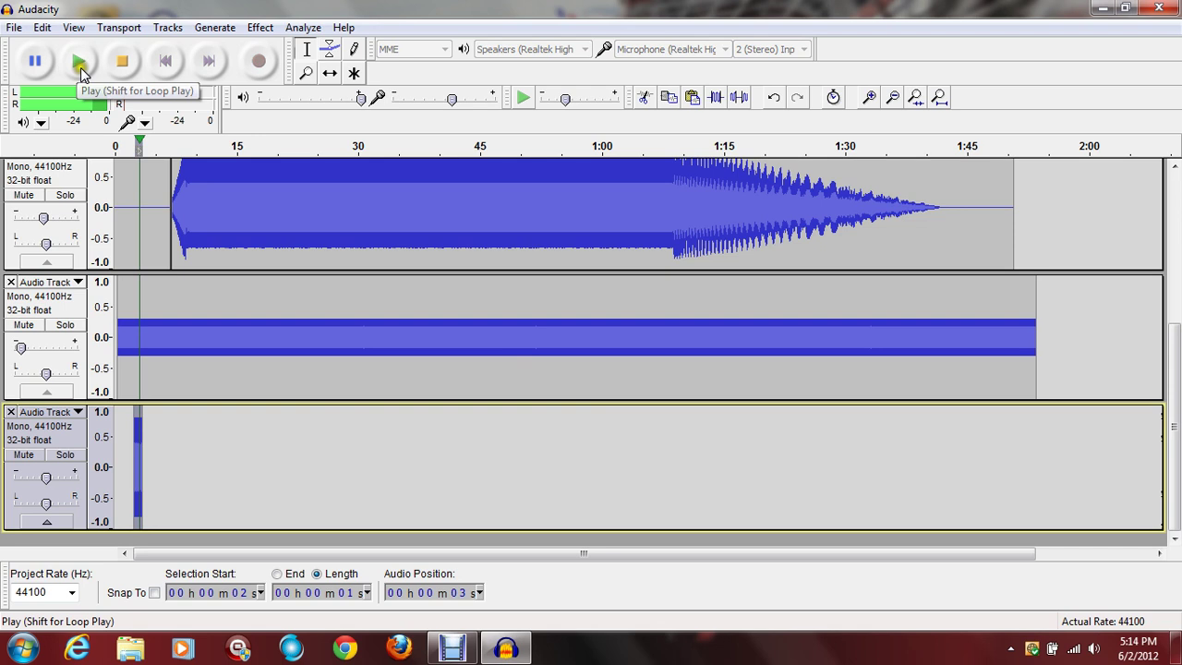
# Step: Play the mix from the beginning, lower the gain of the DTMF alert track slightly, and stop playback
pyautogui.click(116, 203)
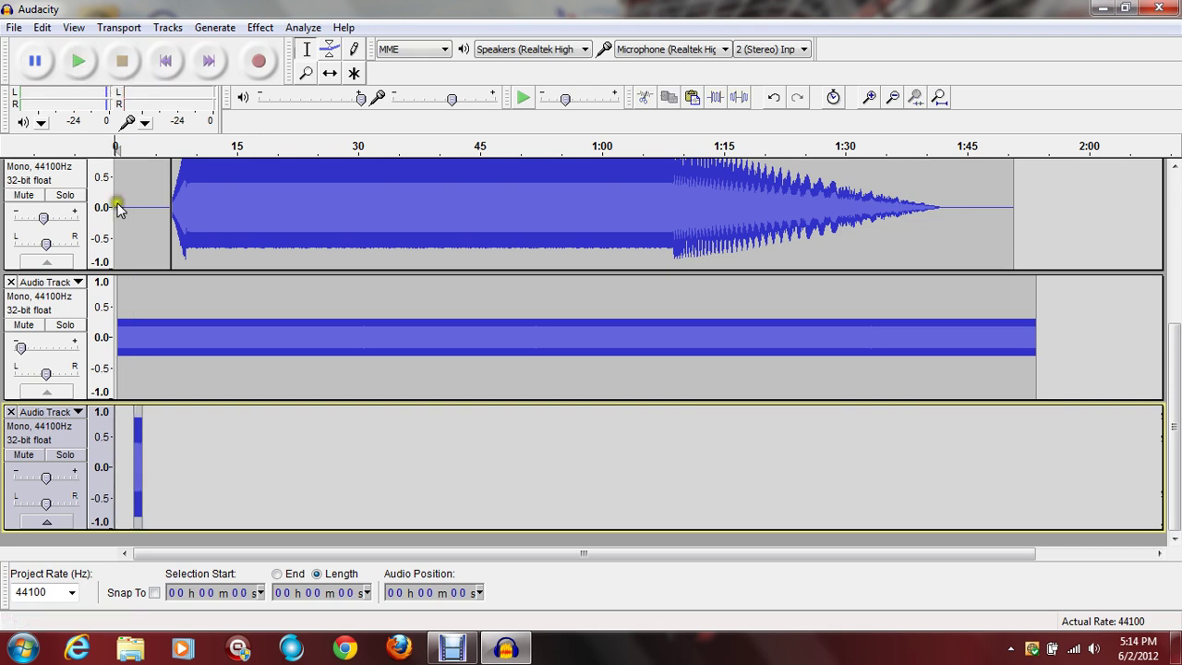
pyautogui.click(76, 66)
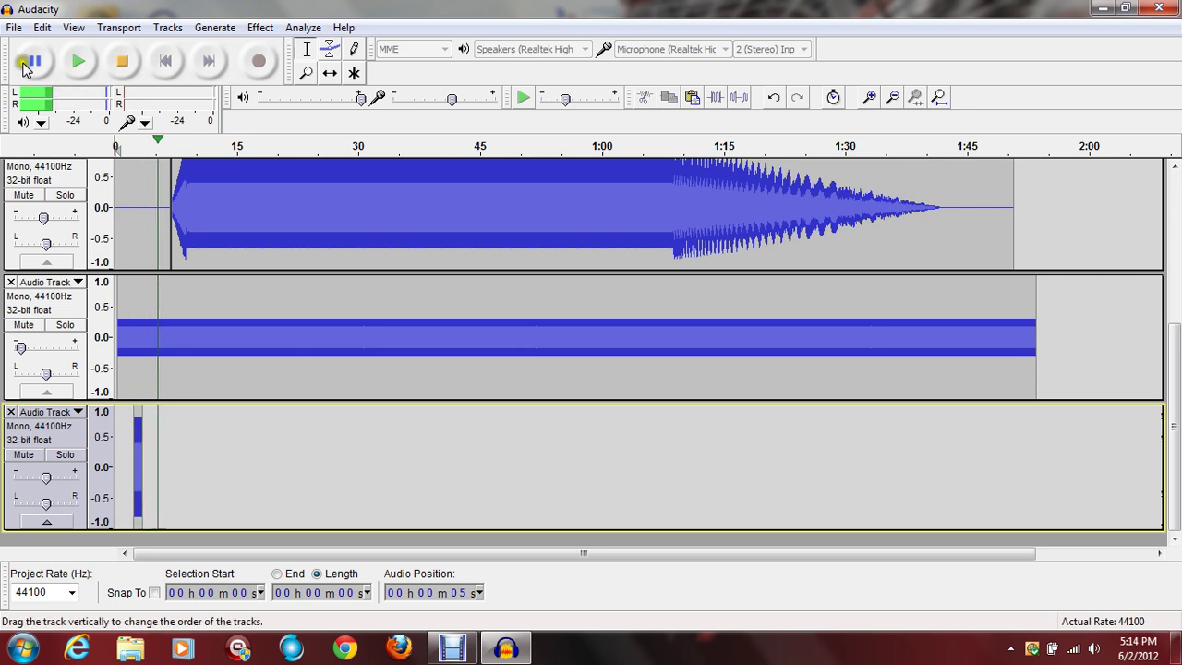
pyautogui.moveTo(45, 477); pyautogui.dragTo(36, 478)
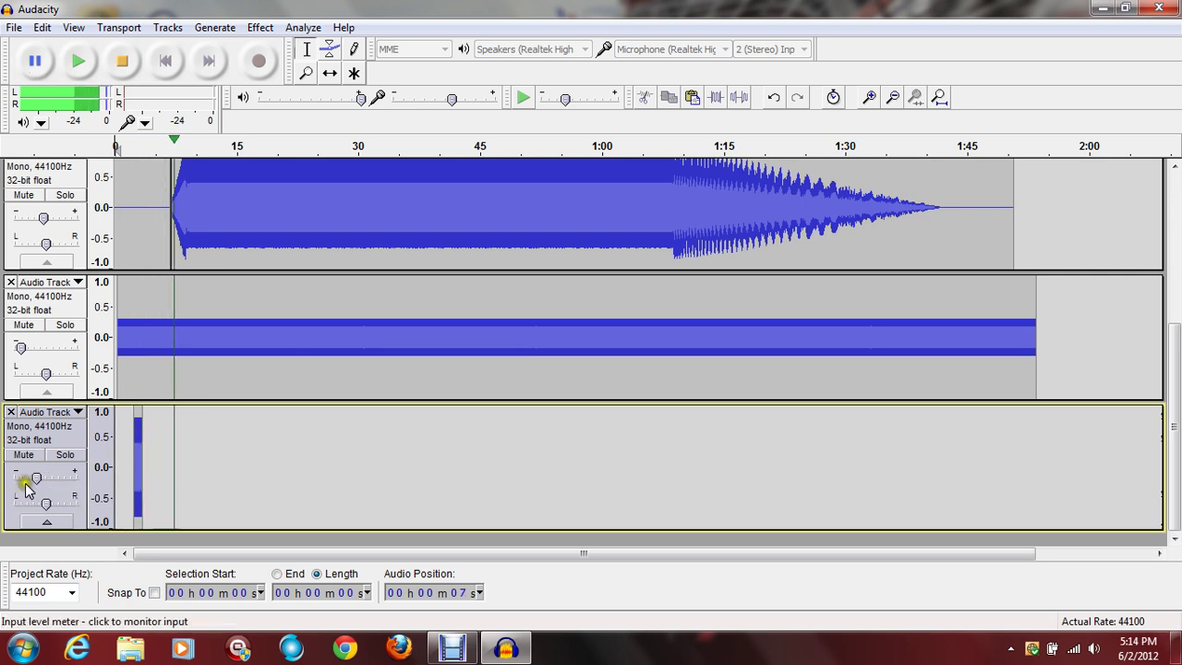
pyautogui.click(120, 67)
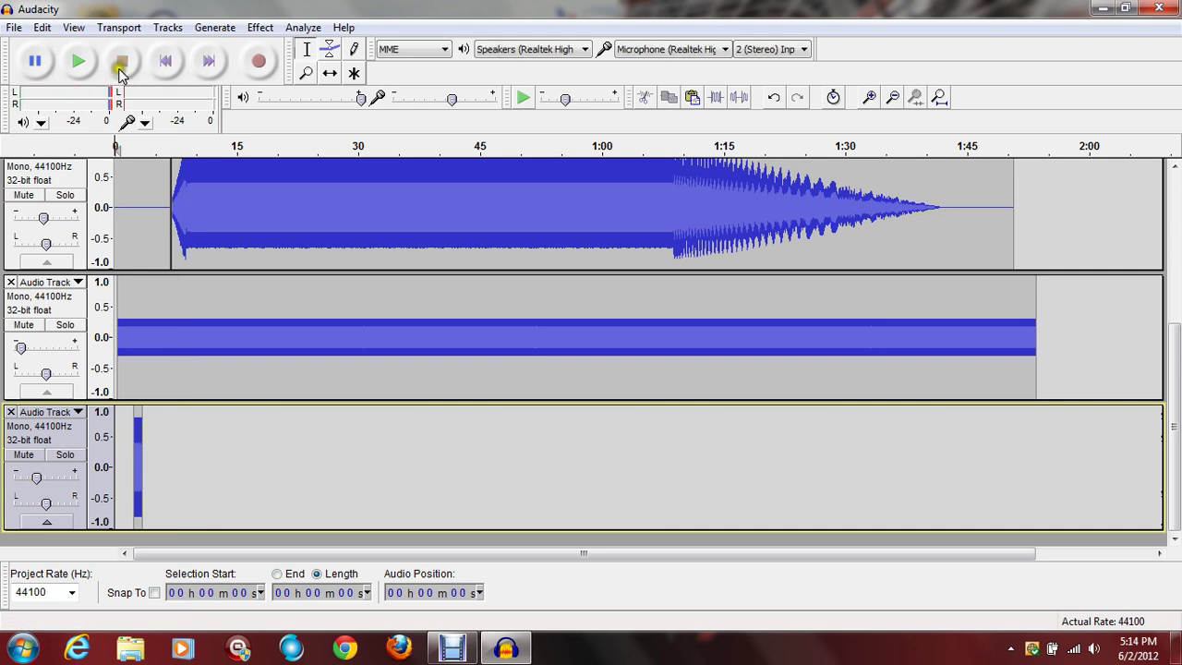
# Step: Replay the mix from the beginning with the quieter alert tone, listen through the siren's fade-out to about 1:35, and stop playback
pyautogui.click(96, 69)
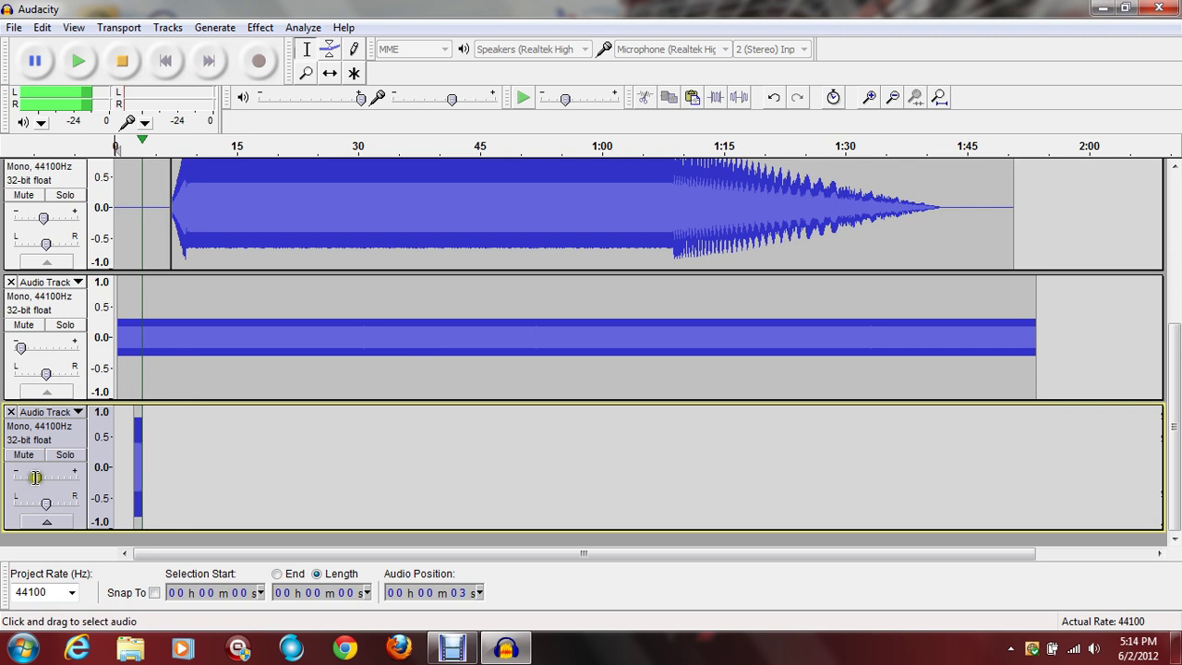
pyautogui.scroll(3, 160, 301)
pyautogui.scroll(2, 160, 301)
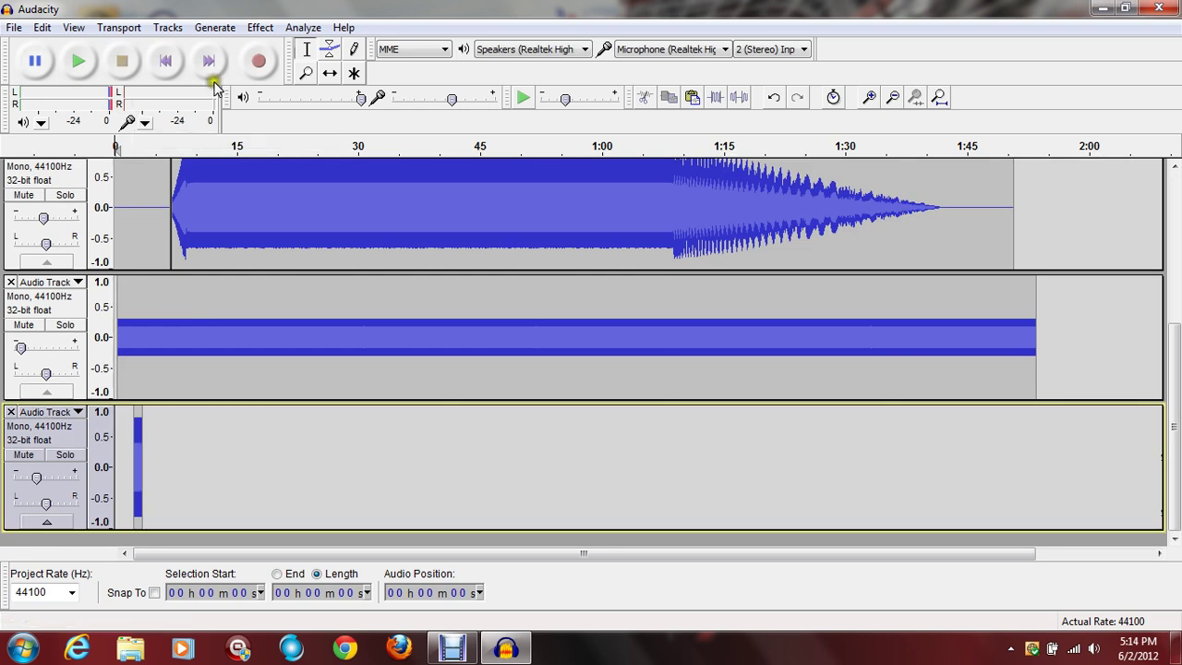
pyautogui.click(78, 76)
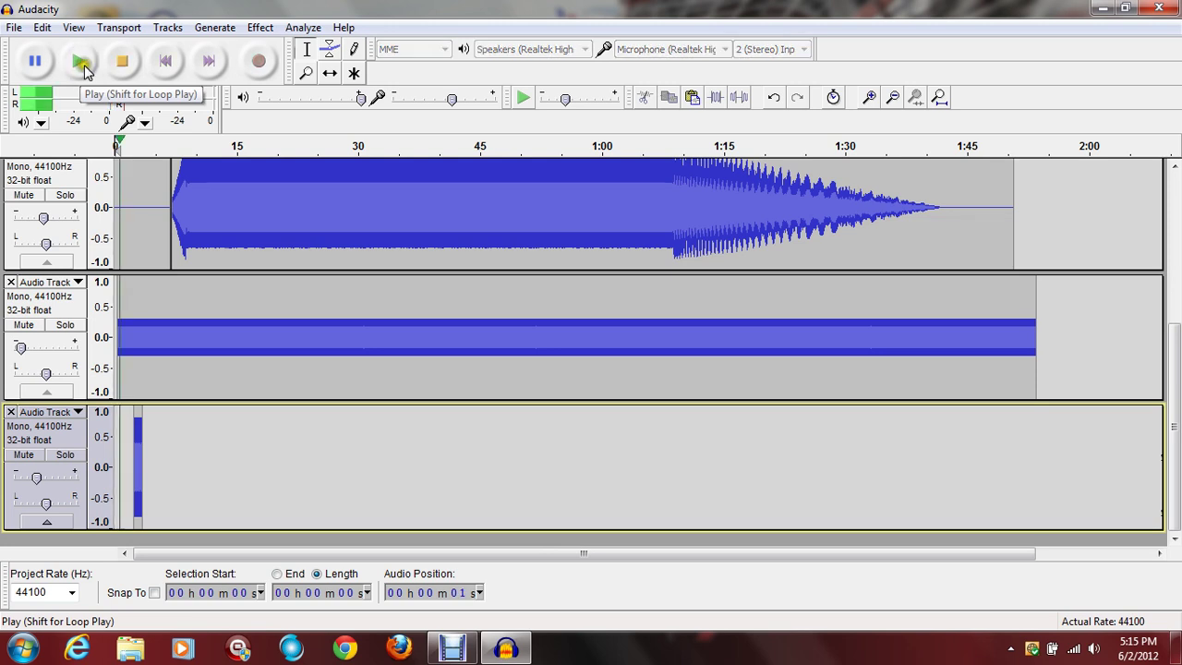
pyautogui.scroll(3, 81, 80)
pyautogui.scroll(3, 127, 185)
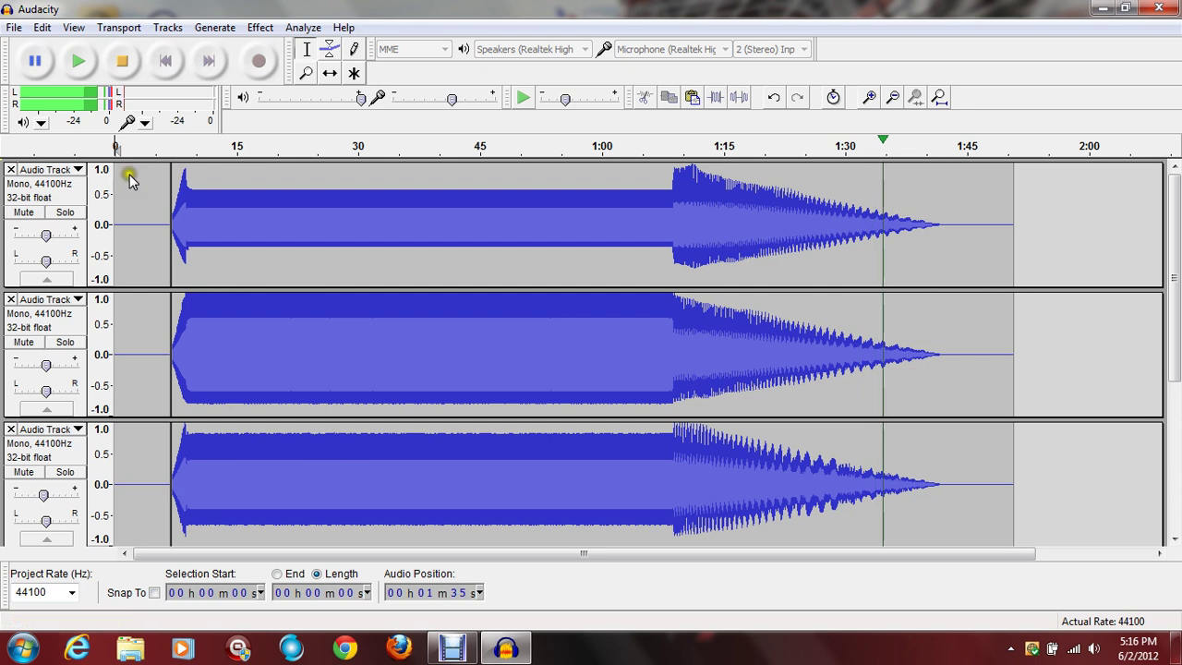
pyautogui.click(123, 63)
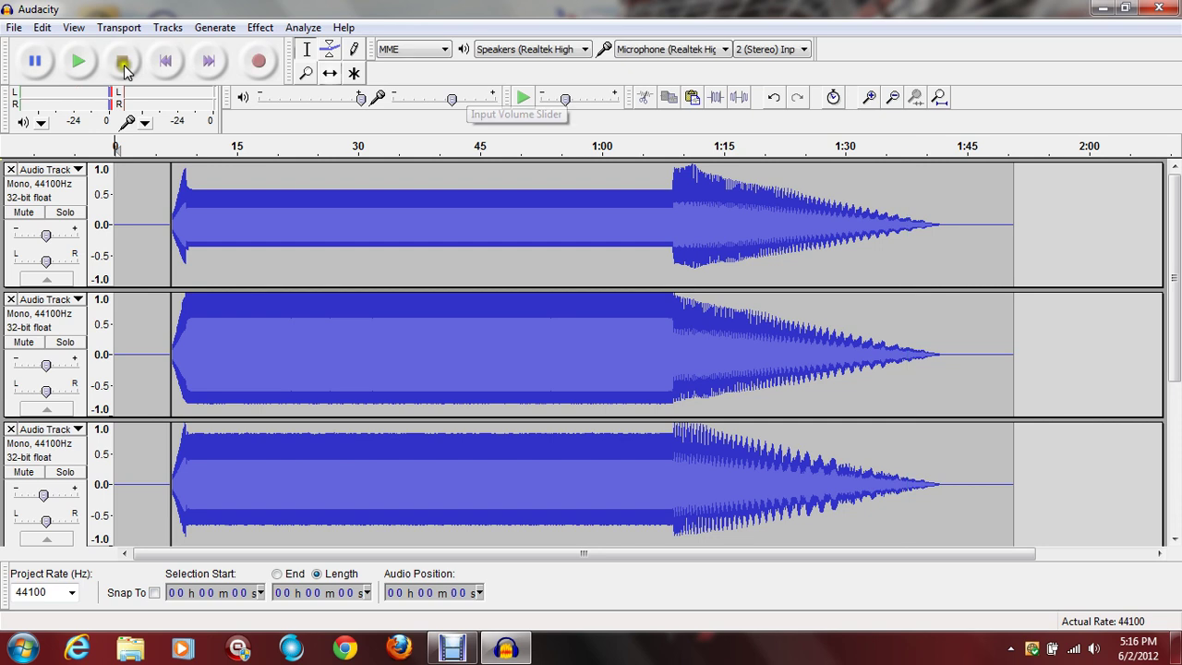
# Step: Delete the trailing silence after about 1:42 from all three siren tracks
pyautogui.click(325, 72)
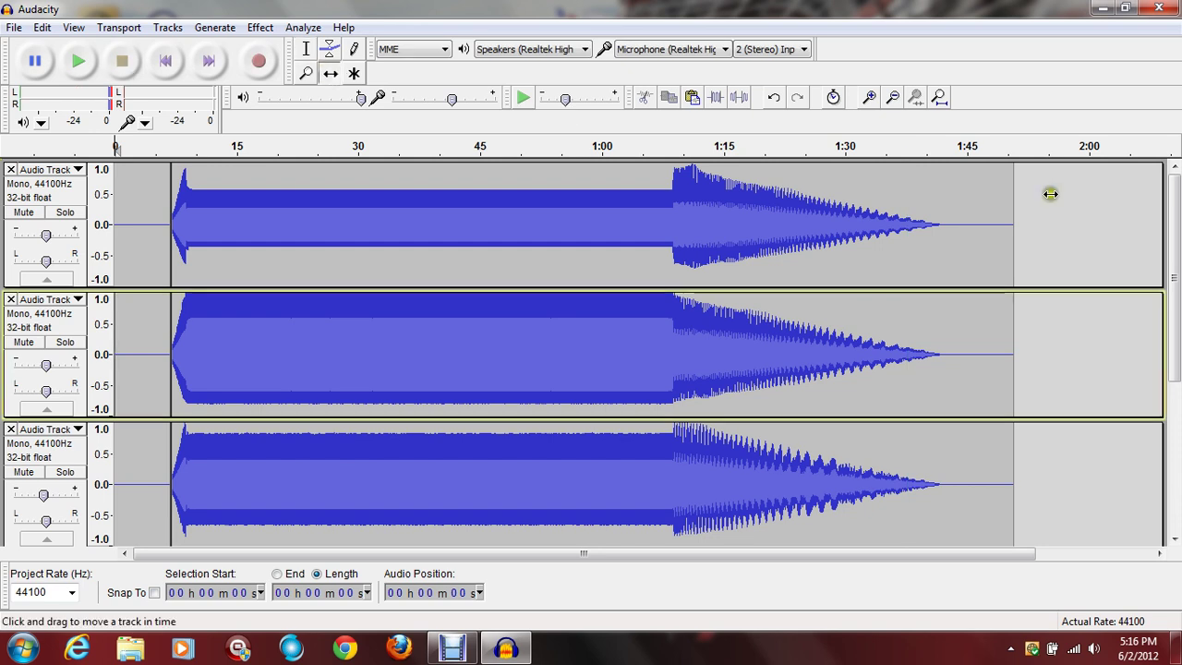
pyautogui.scroll(-2, 1051, 420)
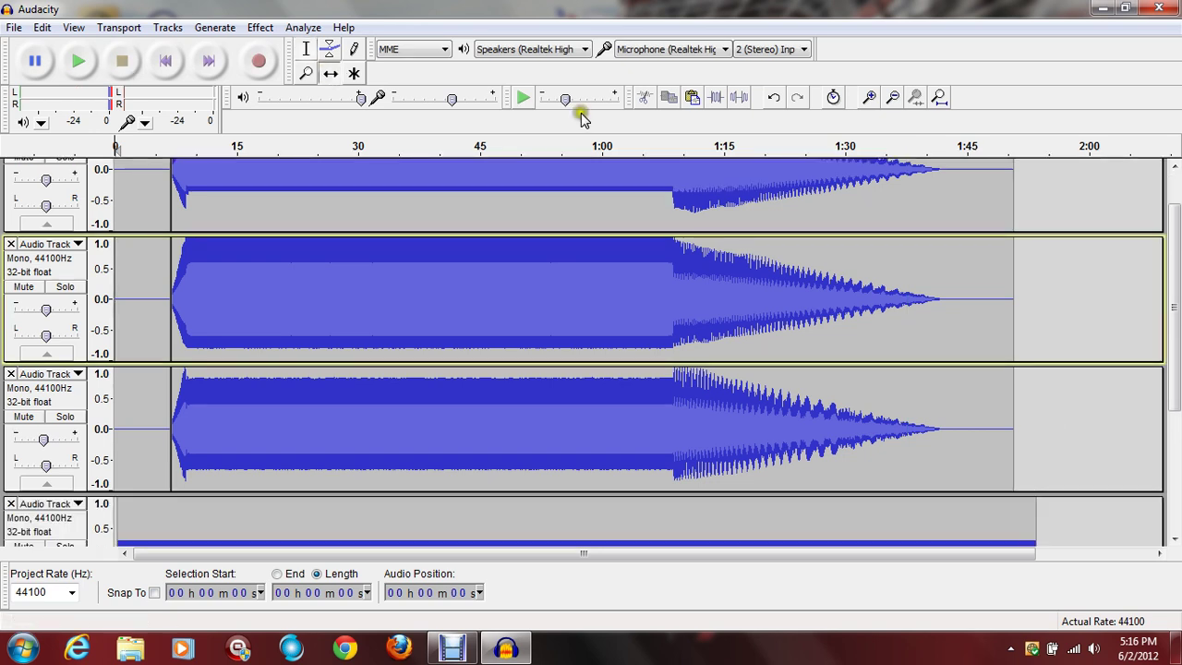
pyautogui.moveTo(1042, 471); pyautogui.dragTo(987, 429)
pyautogui.keyDown('shift'); pyautogui.click(943, 277); pyautogui.keyUp('shift')
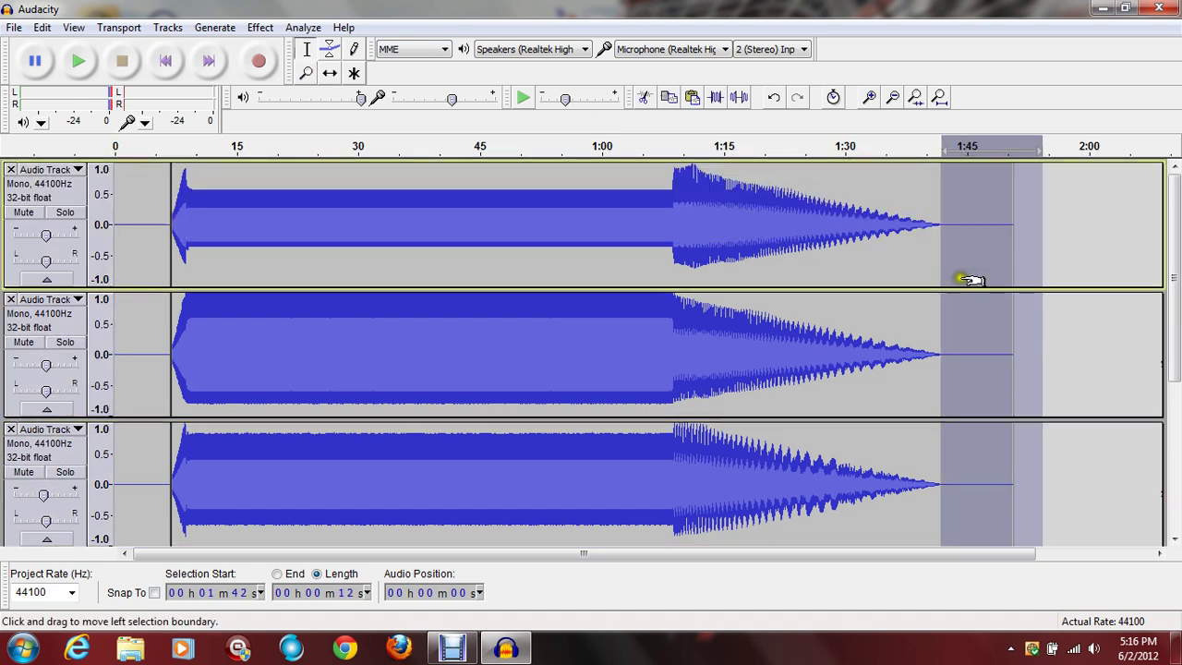
pyautogui.press('Delete')
# Step: Delete the end of the white noise track from 1:42 onward, matching the end of the siren tracks
pyautogui.scroll(-2, 941, 217)
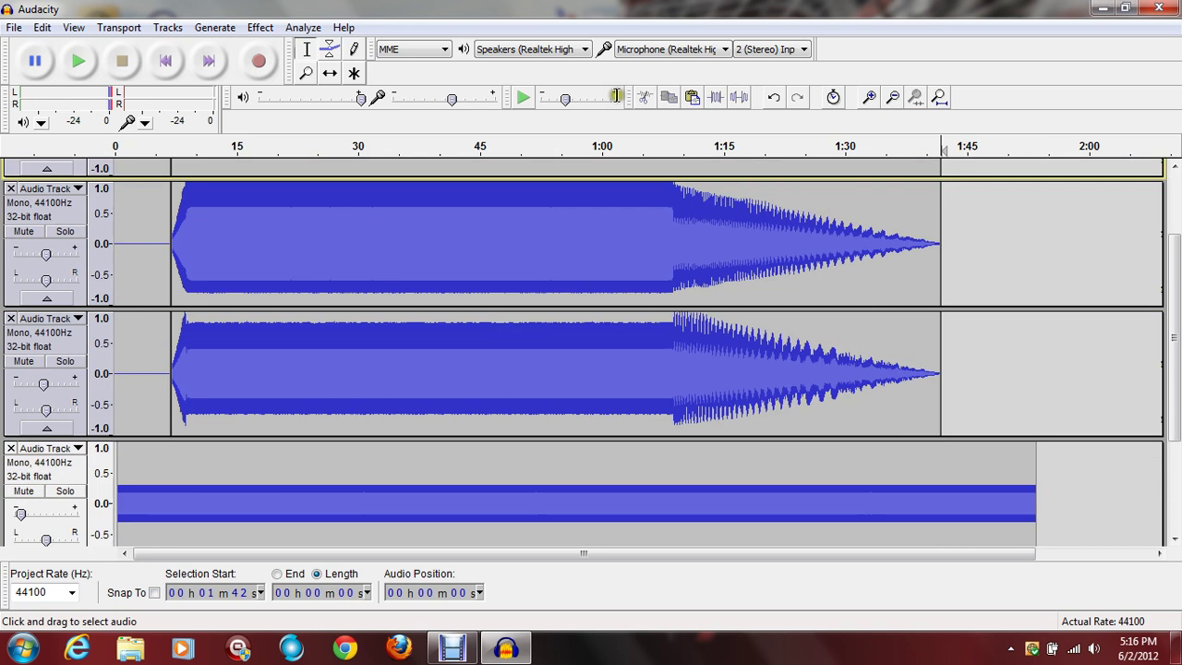
pyautogui.moveTo(1063, 489); pyautogui.dragTo(972, 496)
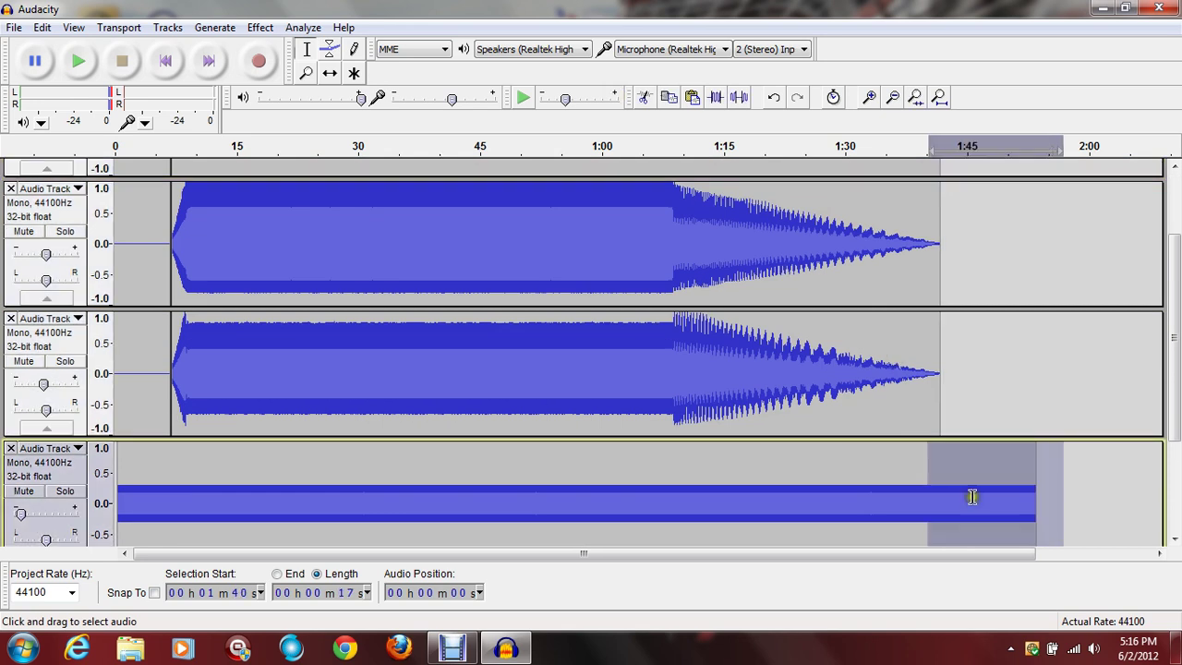
pyautogui.keyDown('shift'); pyautogui.click(938, 478); pyautogui.keyUp('shift')
pyautogui.scroll(-1, 938, 477)
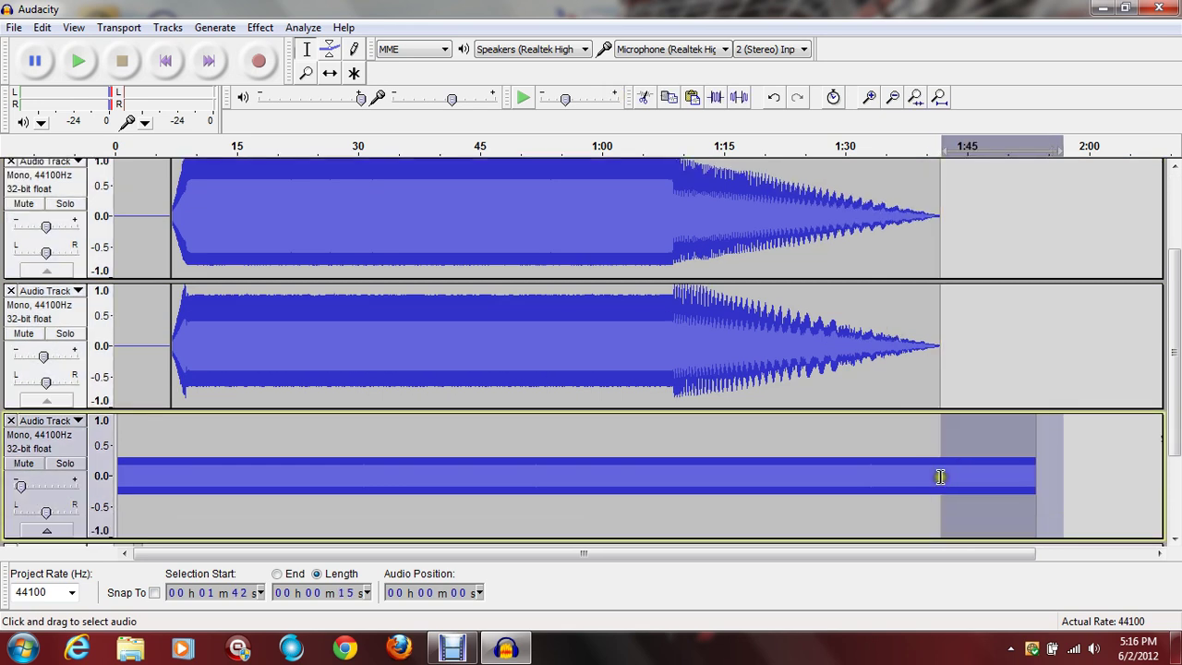
pyautogui.press('Delete')
# Step: Save the project as "sd-10 synth 3" in the Audacity project format and close the program
pyautogui.click(13, 26)
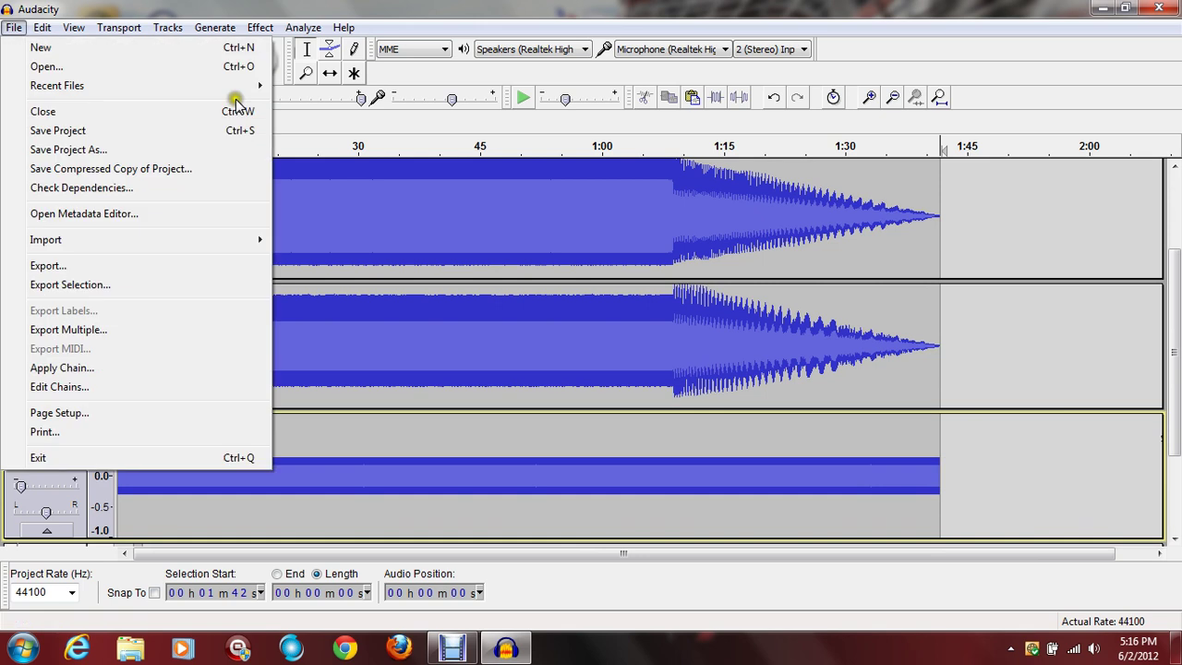
pyautogui.click(110, 149)
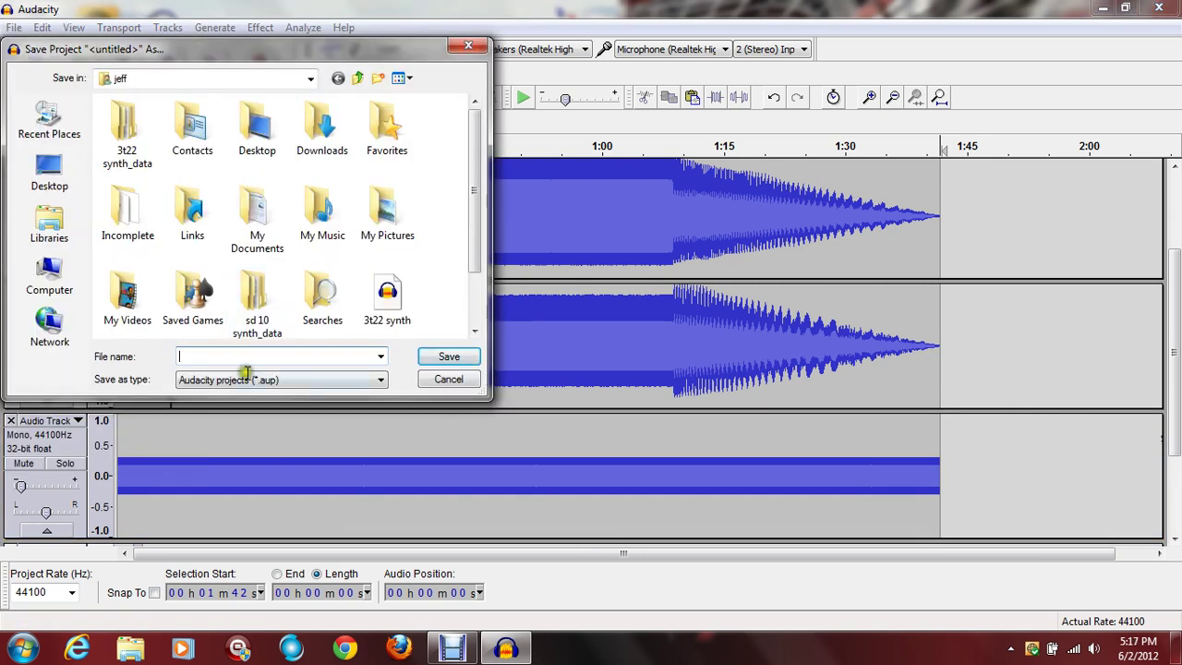
pyautogui.write('d')
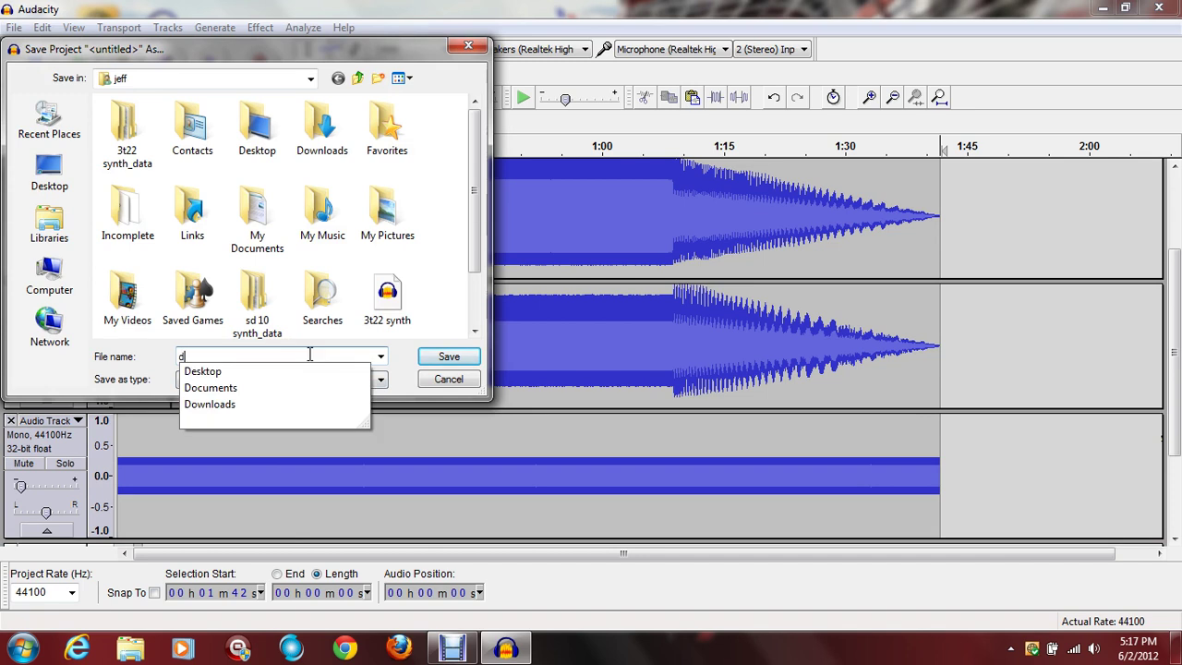
pyautogui.press('BackSpace')
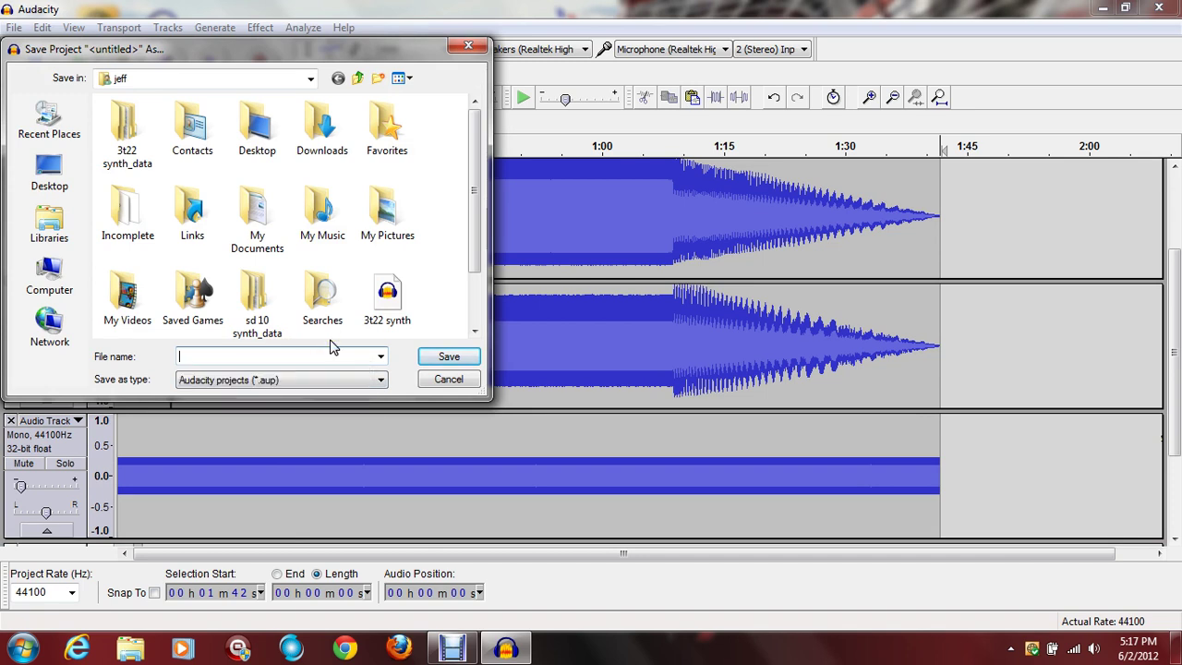
pyautogui.write('sd')
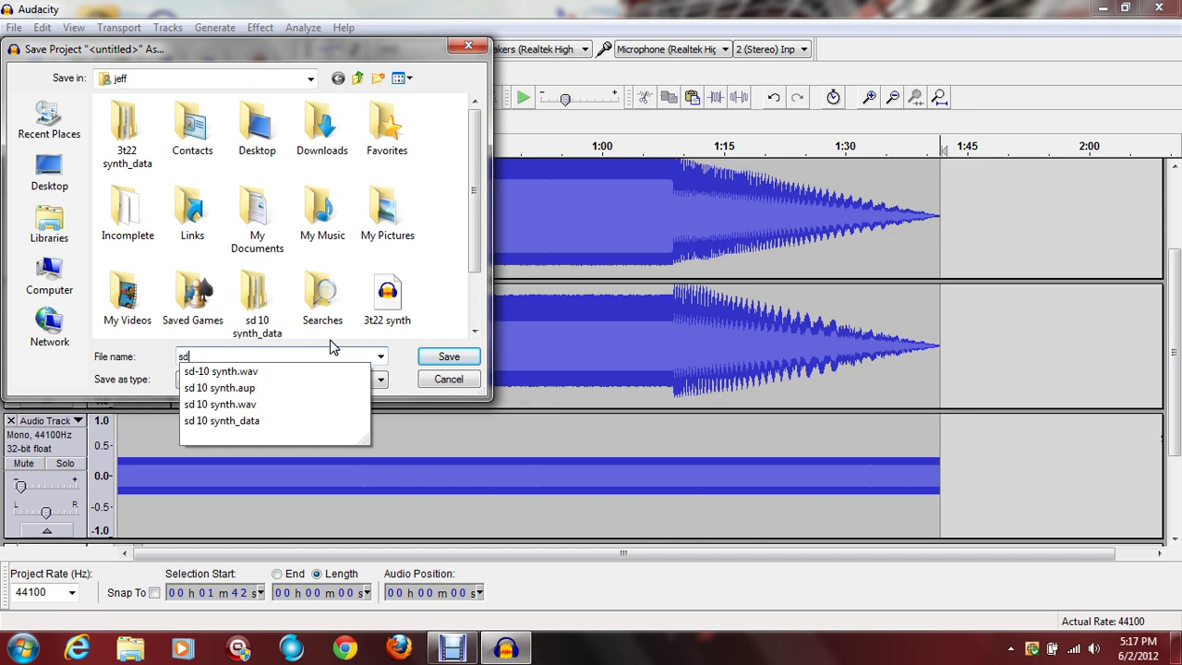
pyautogui.write('-1')
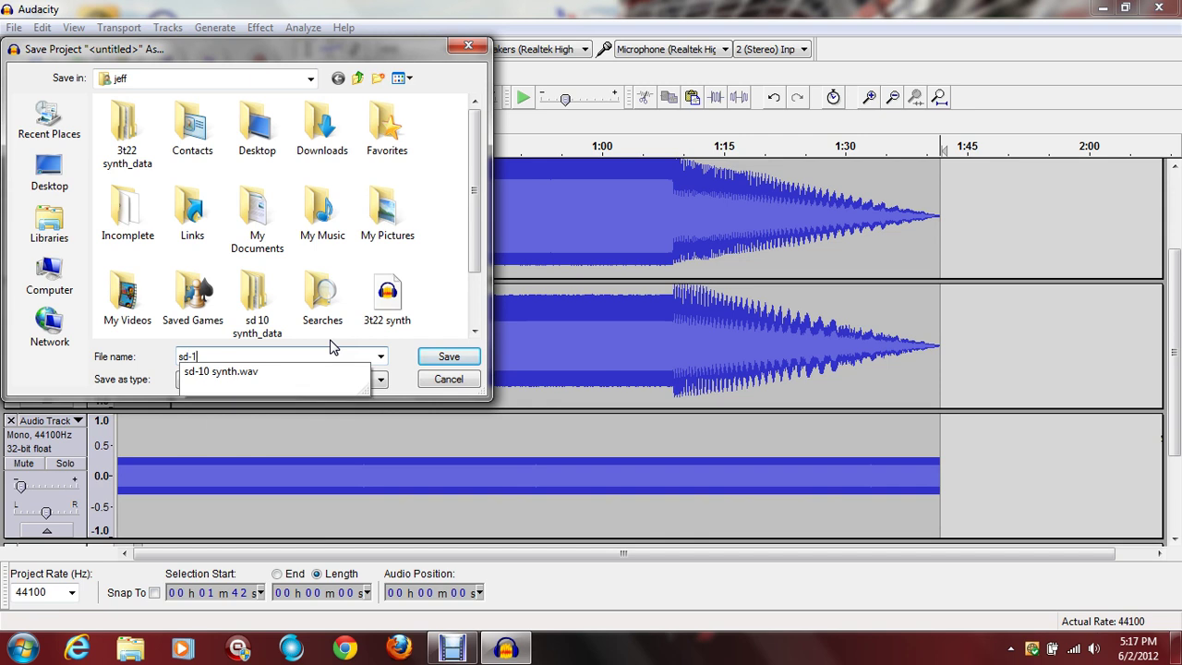
pyautogui.write('0 shth')
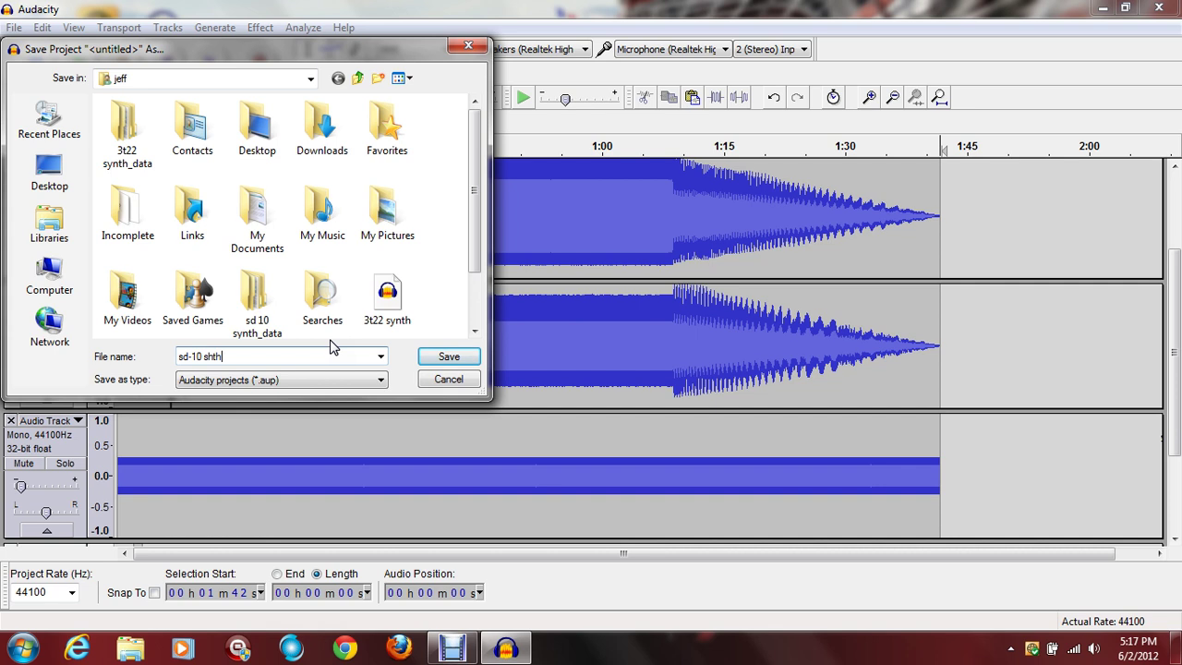
pyautogui.press('BackSpace')
pyautogui.press('BackSpace')
pyautogui.write('ynth')
pyautogui.press('BackSpace')
pyautogui.press('BackSpace')
pyautogui.press('BackSpace')
pyautogui.press('BackSpace')
pyautogui.press('BackSpace')
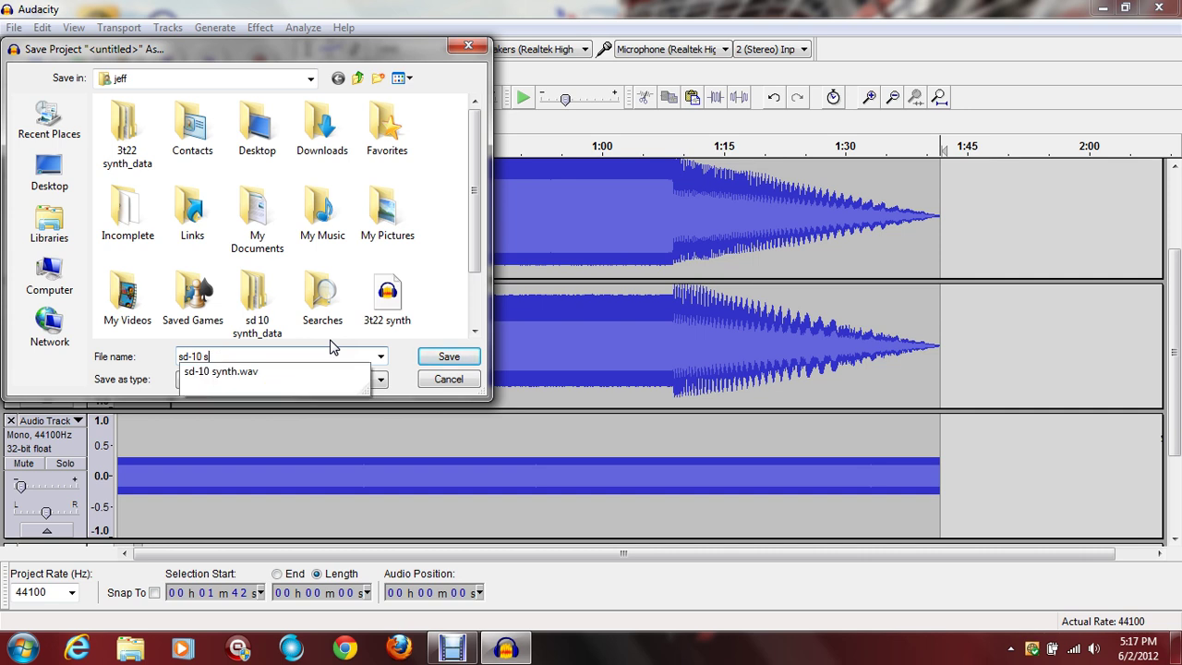
pyautogui.write('ynth 3')
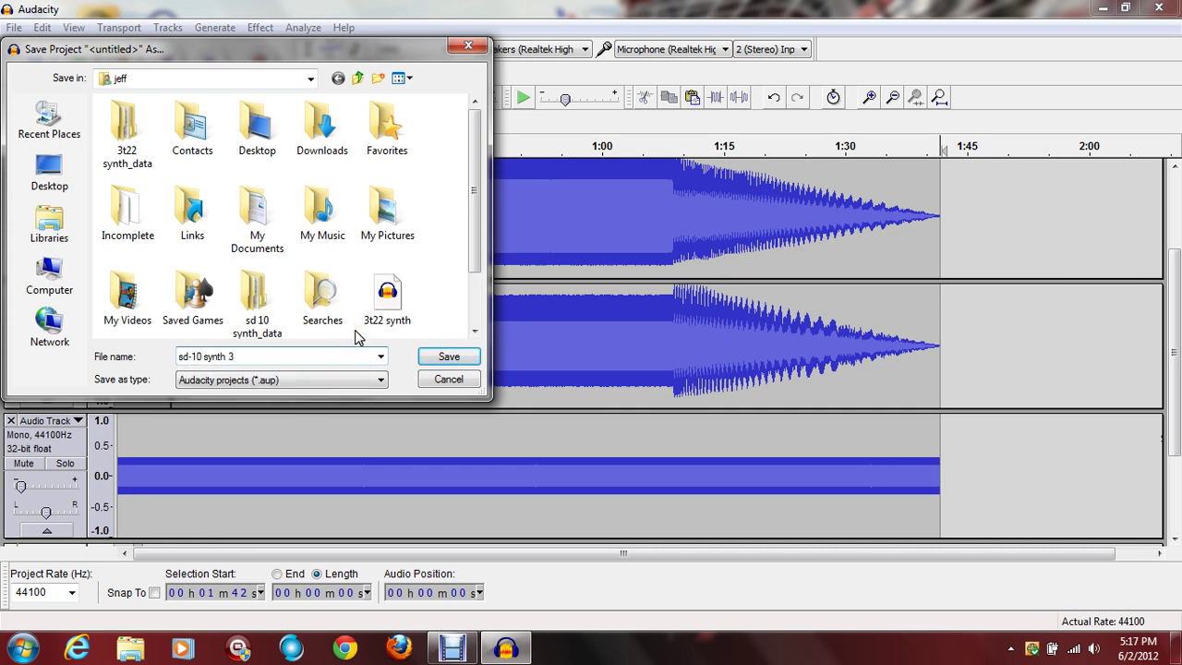
pyautogui.press('Return')
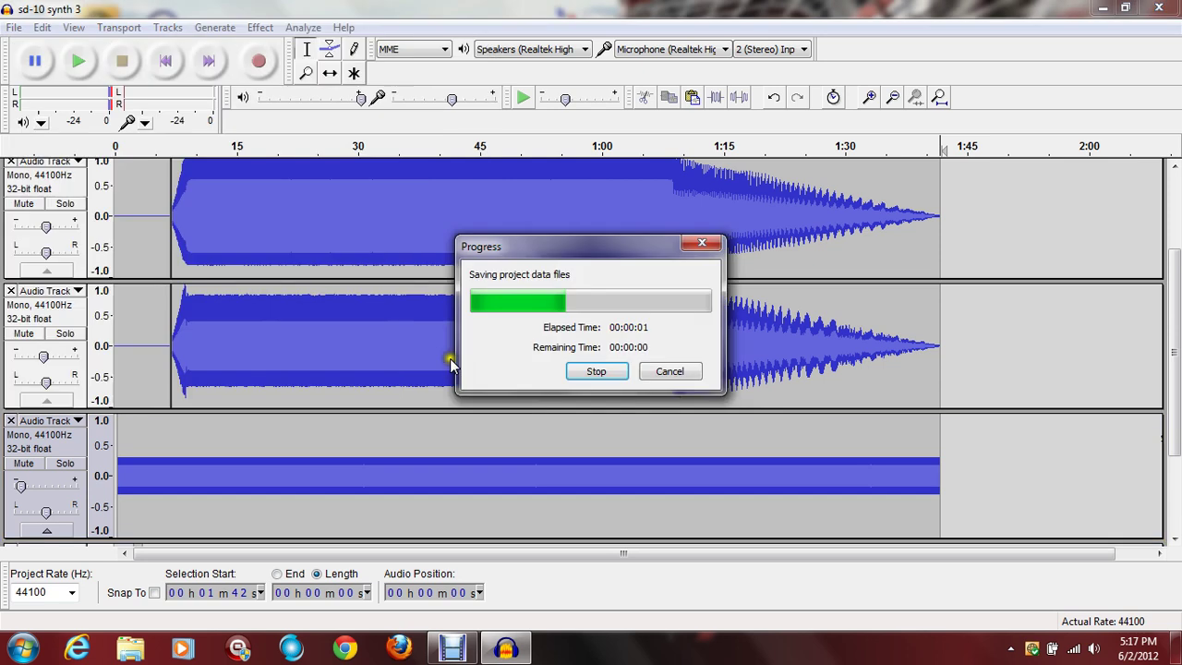
pyautogui.click(1159, 8)
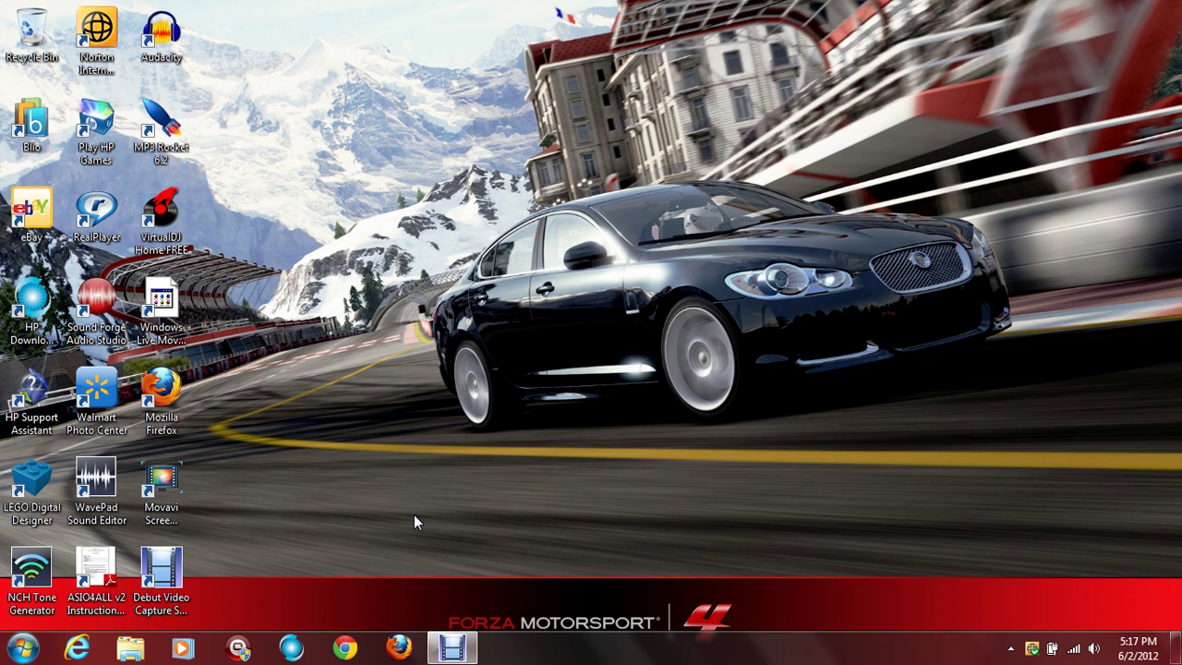
pyautogui.press('XF86AudioRaiseVolume')
pyautogui.press('XF86AudioRaiseVolume')
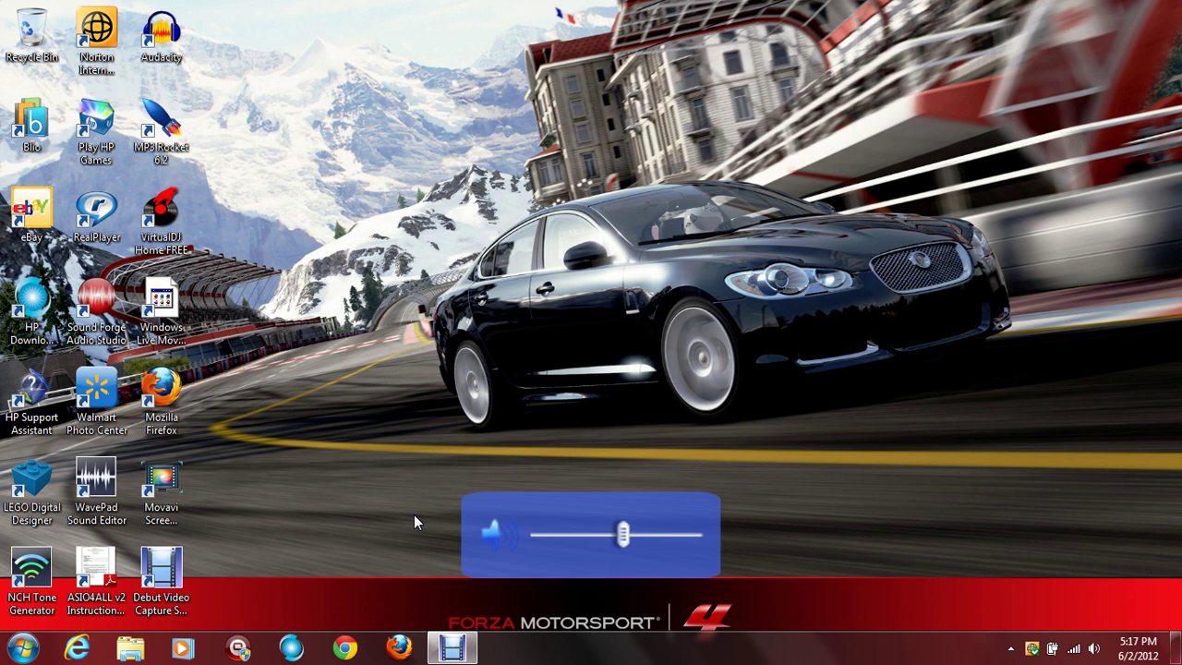
pyautogui.press('XF86AudioRaiseVolume')
pyautogui.press('XF86AudioLowerVolume')
pyautogui.press('XF86AudioLowerVolume')
pyautogui.click(452, 647)
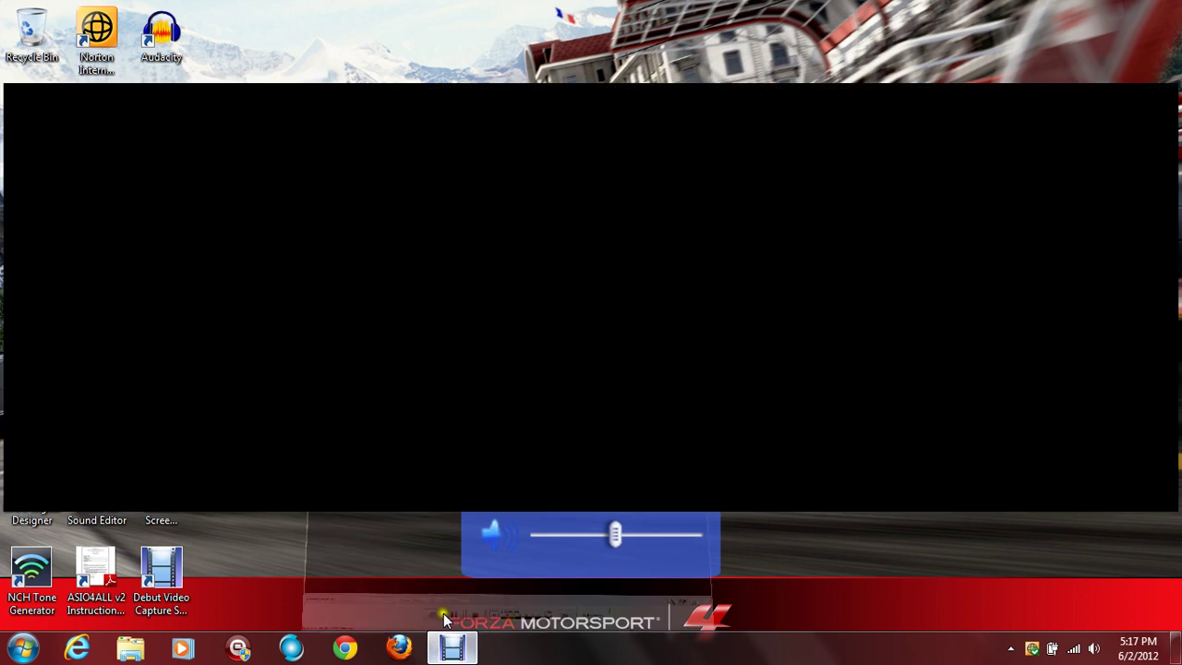